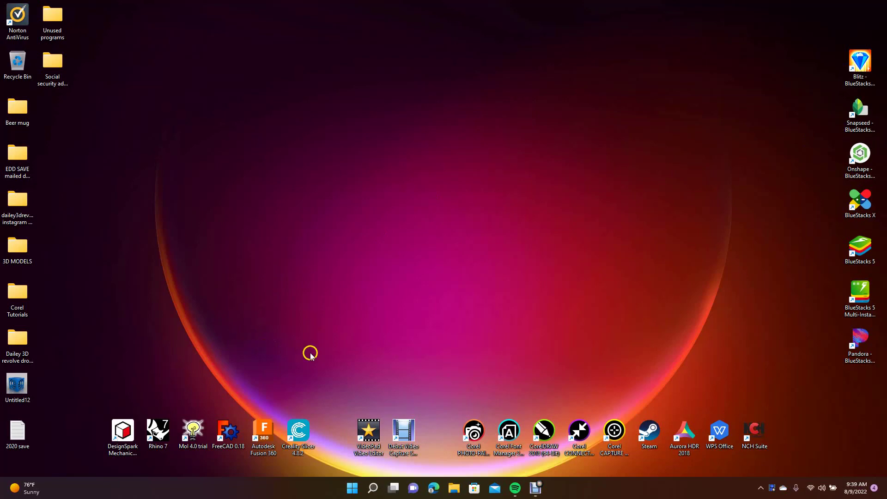
# Open the MoI 4.0 trial and dismiss its trial version notice.
pyautogui.click(200, 426)
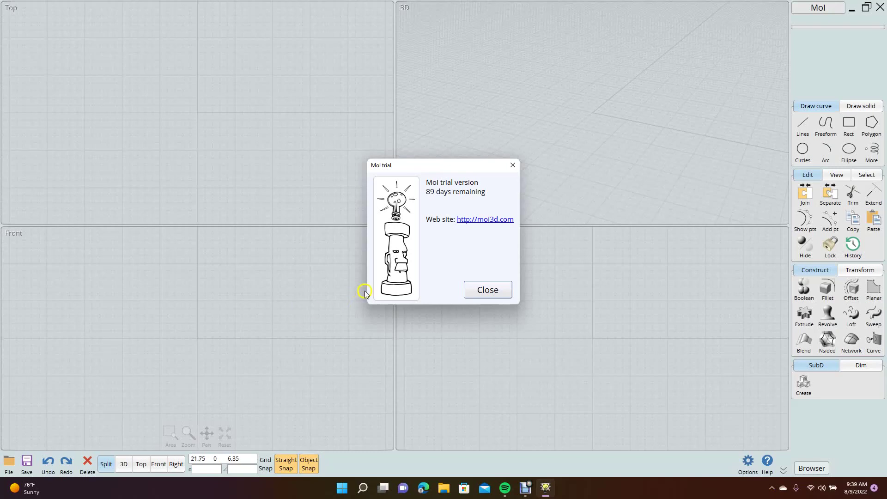
pyautogui.click(487, 290)
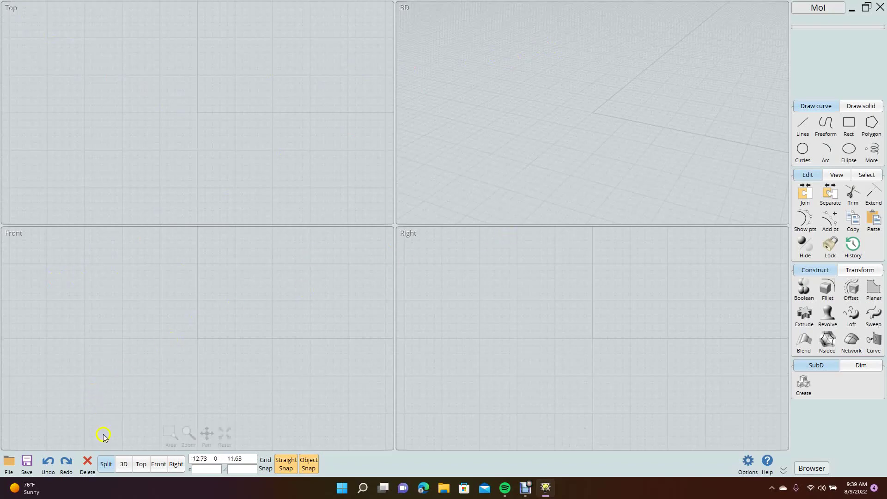
pyautogui.click(123, 464)
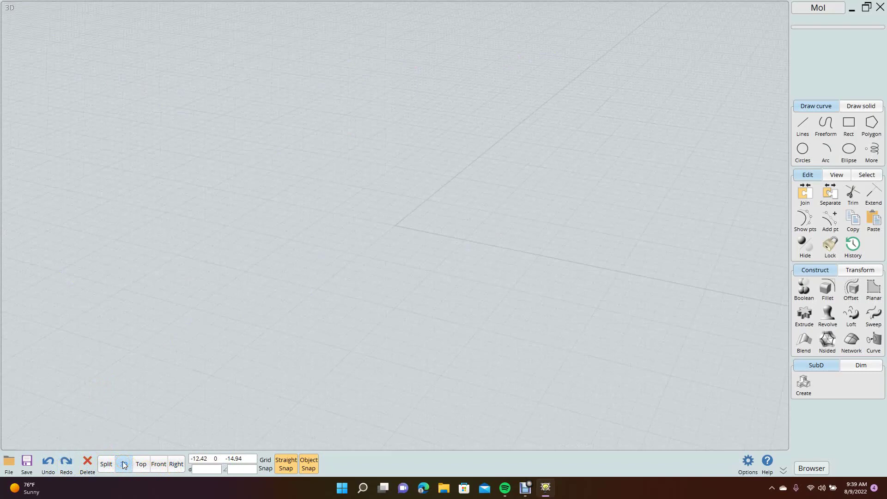
pyautogui.click(106, 467)
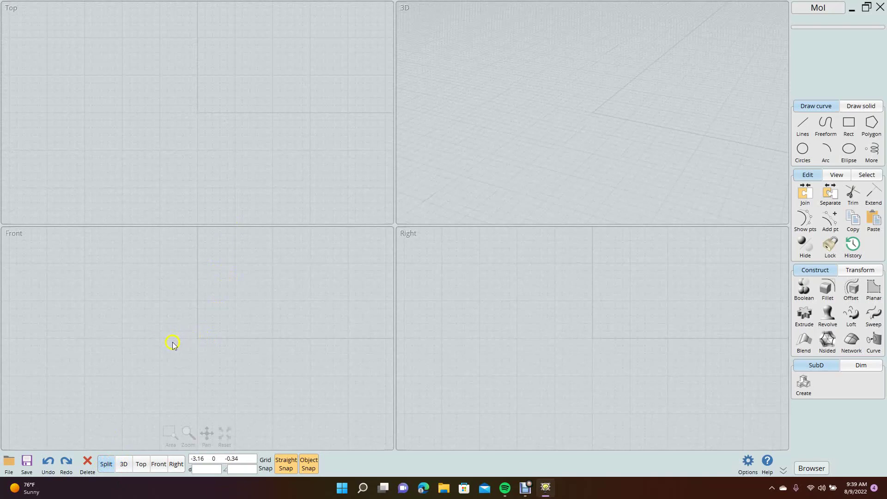
pyautogui.click(158, 466)
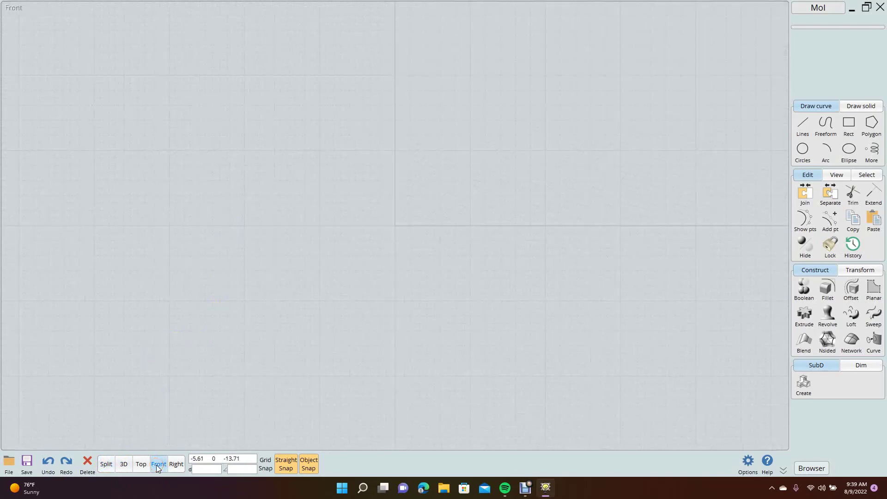
pyautogui.click(107, 464)
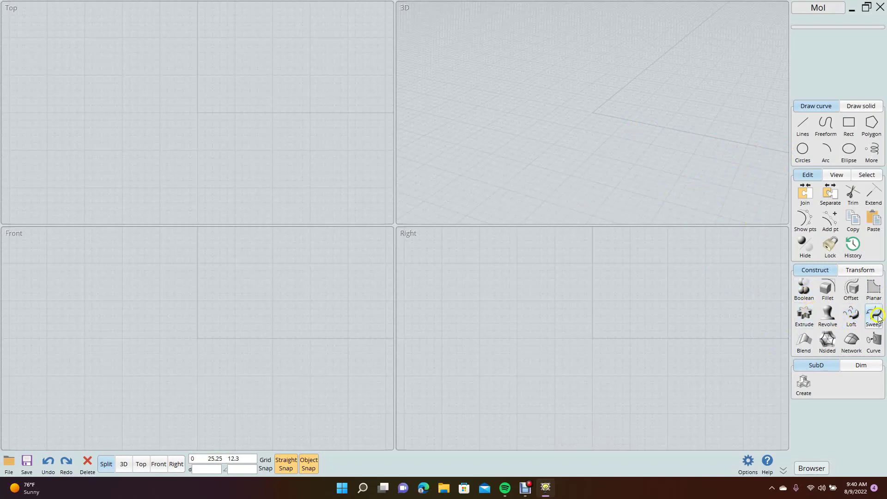
# Draw a circle of about 7 units radius centred on the origin in the Top view.
pyautogui.click(803, 154)
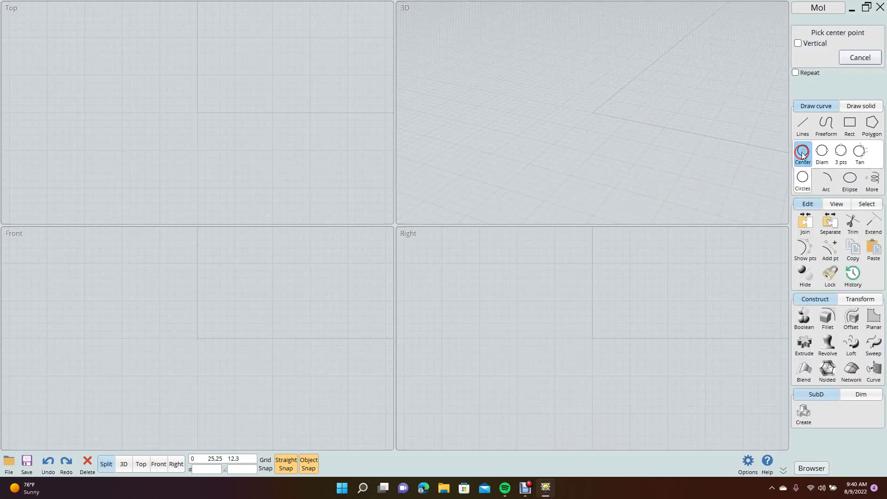
pyautogui.click(199, 116)
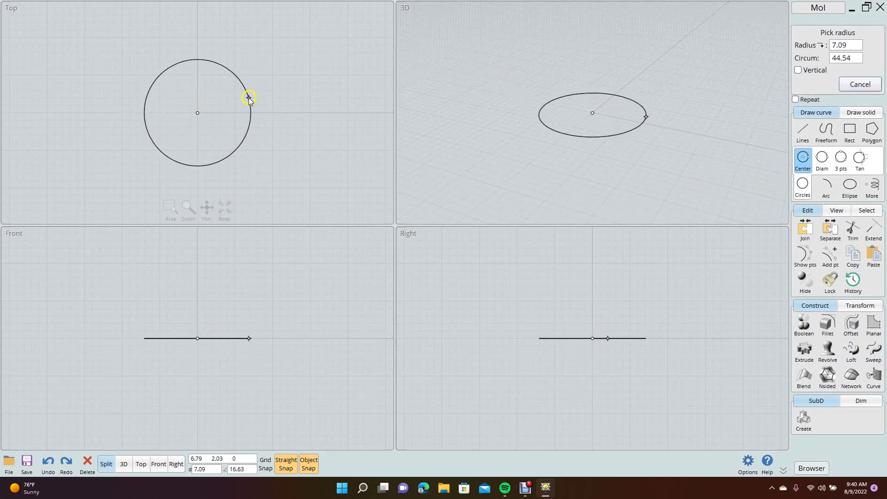
pyautogui.click(249, 99)
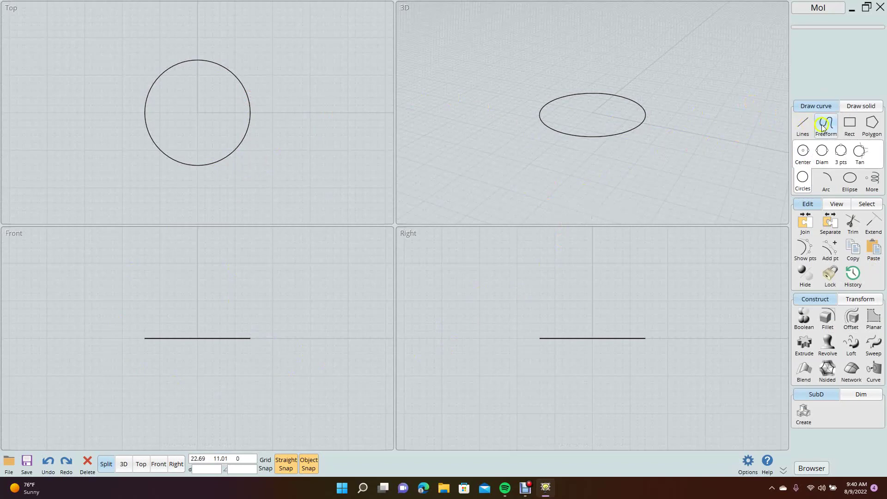
# Draw a circle of about 1.6 units radius in the Front view, centred on the right end of the large circle.
pyautogui.click(804, 151)
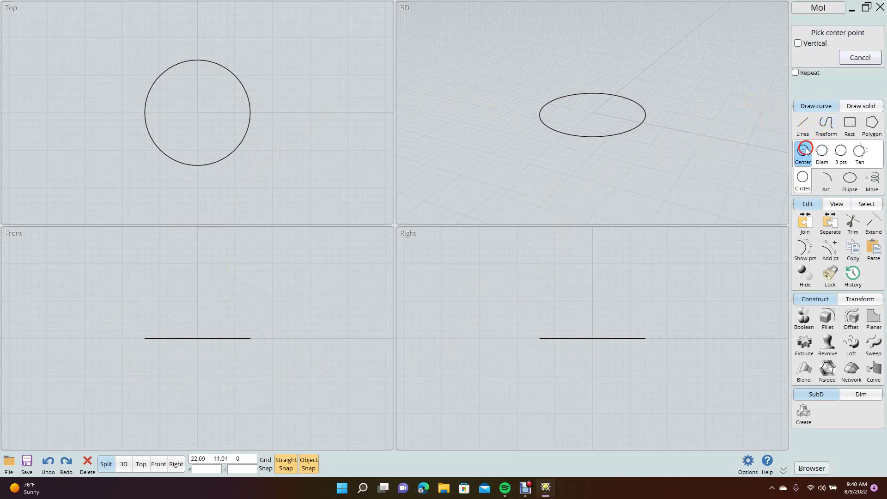
pyautogui.click(251, 339)
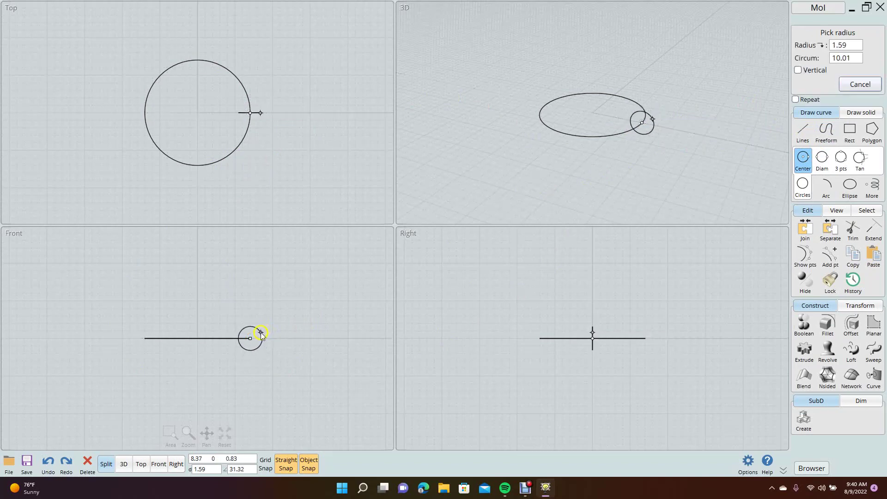
pyautogui.click(261, 335)
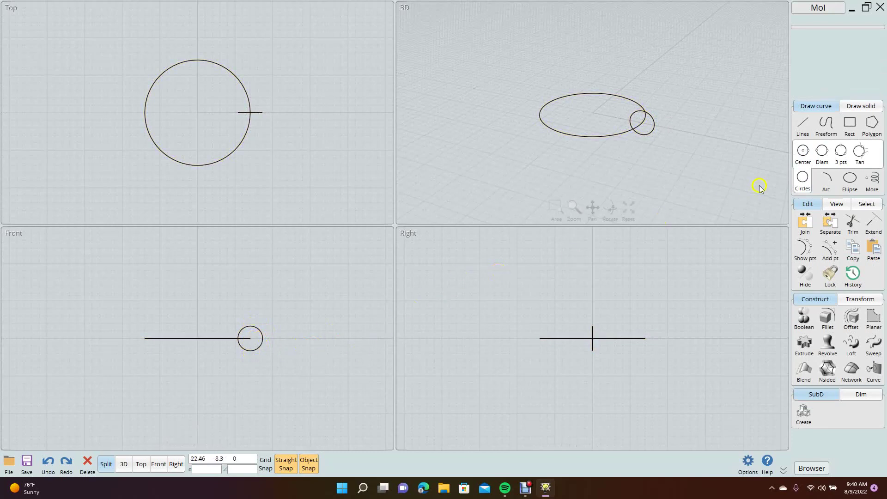
# Draw a centre-based rectangle about 1.3 wide and 5.8 high on the small circle's centre in the Front view.
pyautogui.click(851, 131)
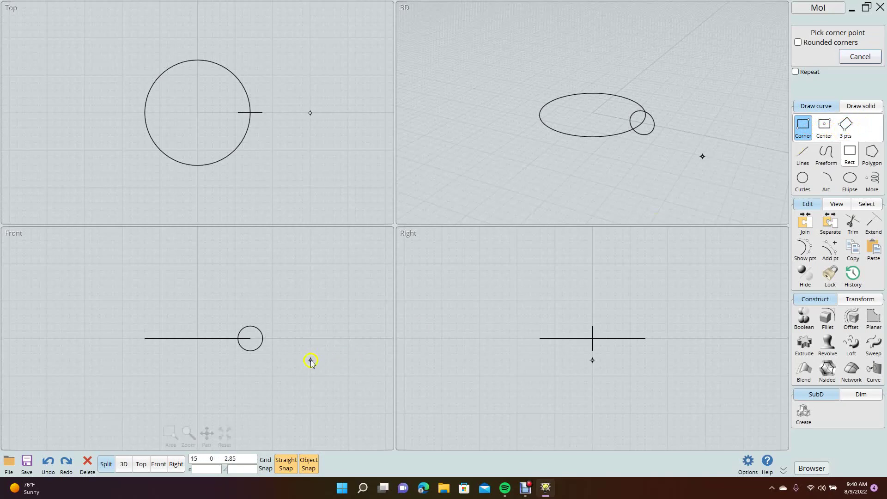
pyautogui.click(825, 129)
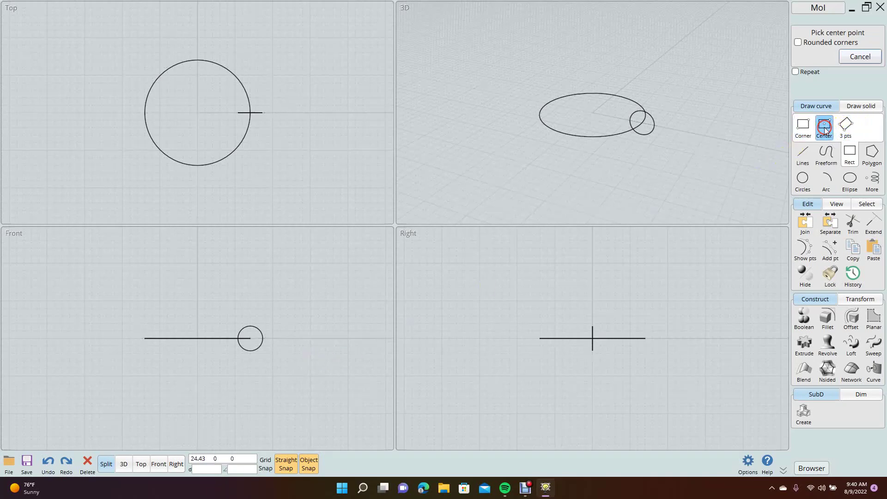
pyautogui.click(251, 339)
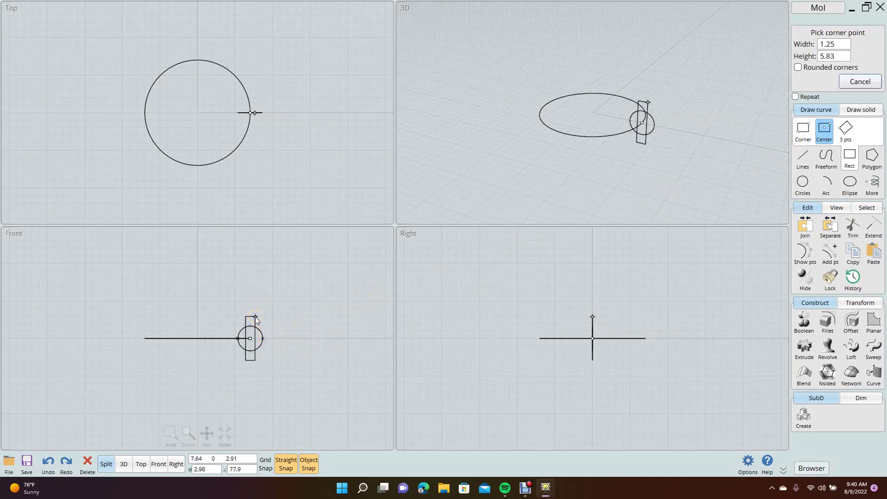
pyautogui.click(257, 318)
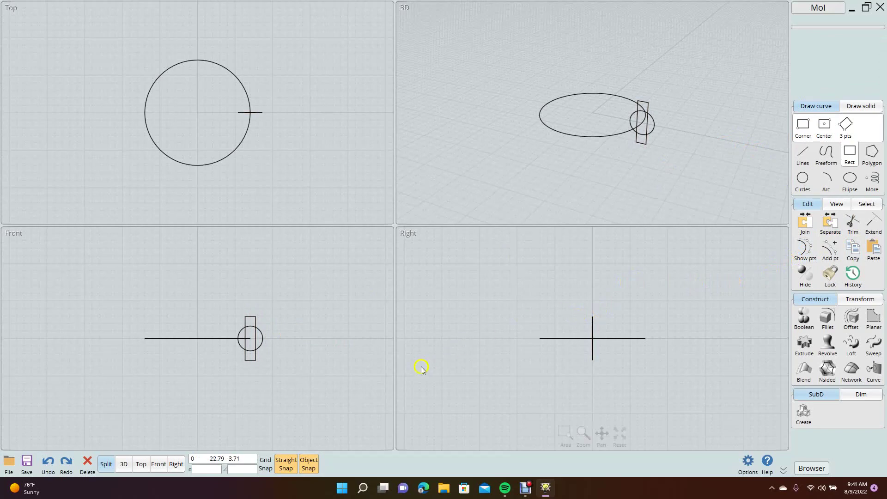
# Mutually trim the rectangle and small circle with cutting objects deleted, removing the rectangle's right-hand segment inside the circle.
pyautogui.click(853, 226)
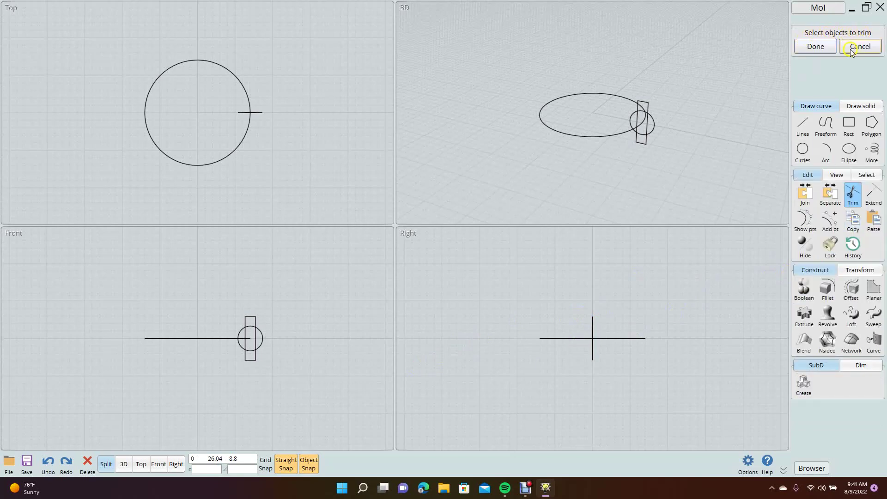
pyautogui.click(254, 320)
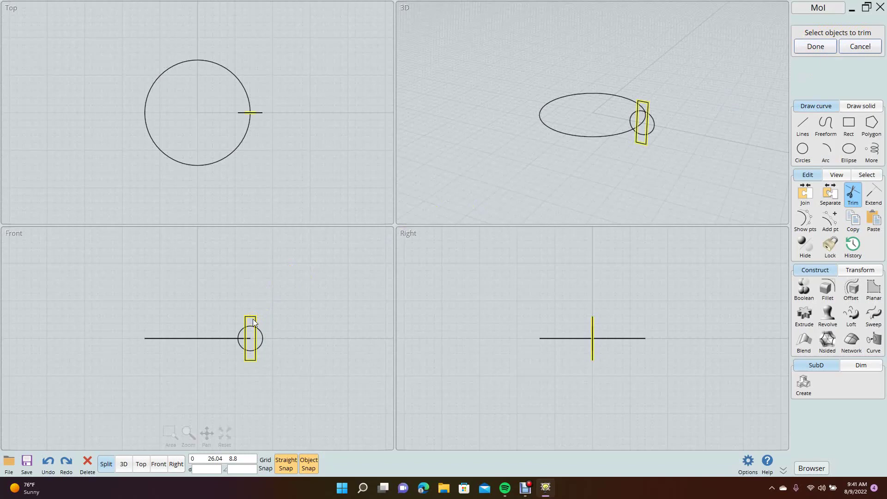
pyautogui.click(261, 333)
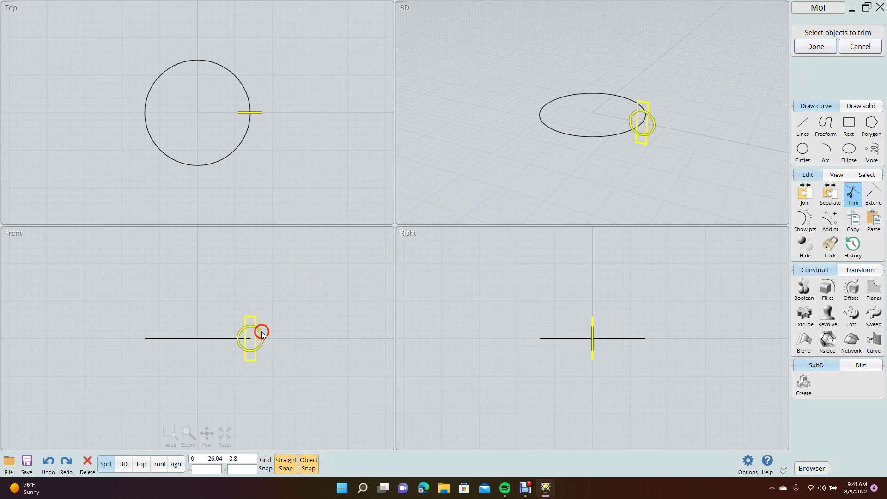
pyautogui.click(815, 47)
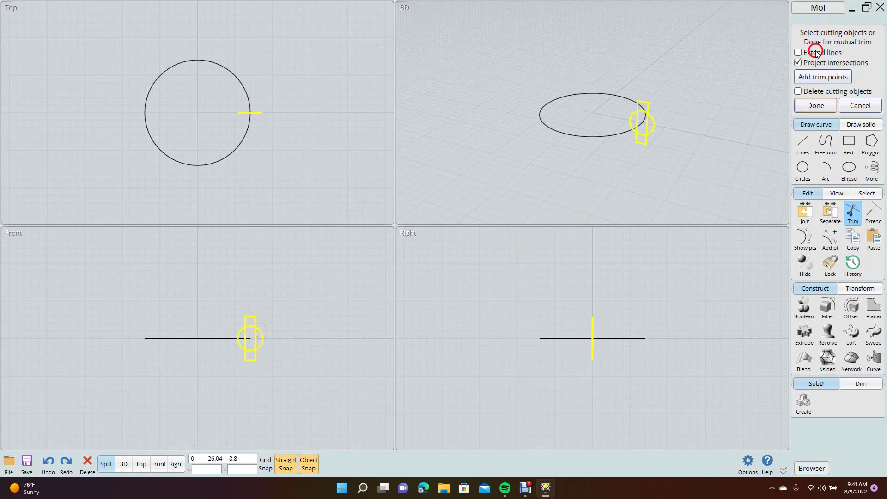
pyautogui.click(801, 91)
pyautogui.click(816, 105)
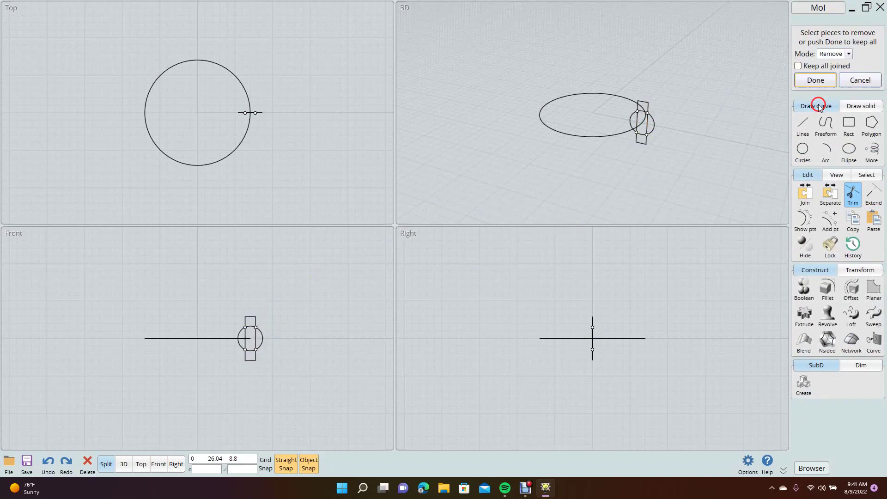
pyautogui.click(370, 292)
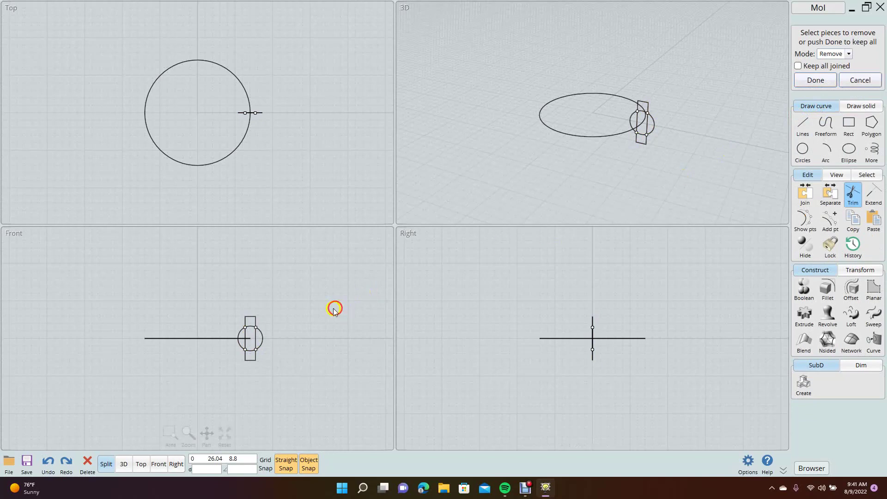
pyautogui.click(266, 339)
pyautogui.rightClick(255, 337)
# Delete the remaining trimmed rectangle around the small circle.
pyautogui.click(245, 331)
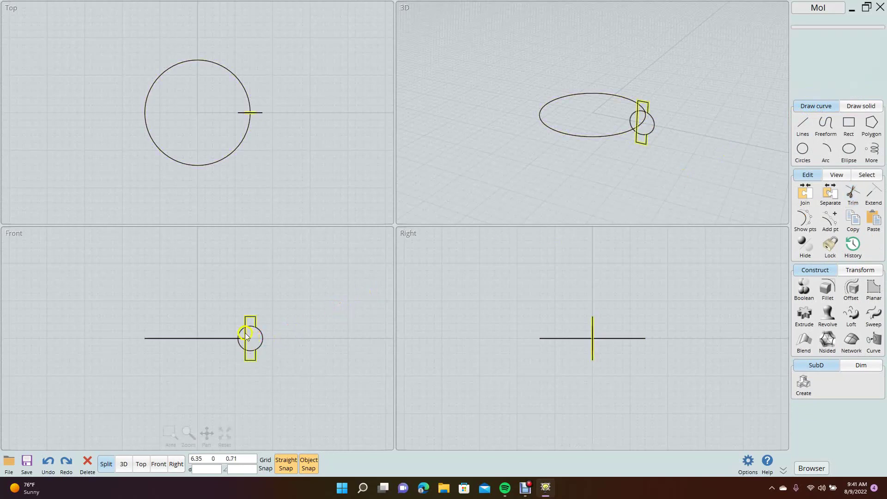
pyautogui.click(249, 329)
pyautogui.click(250, 329)
pyautogui.rightClick(286, 330)
pyautogui.press('Delete')
# Draw a tall, narrow centre-based rectangle about 1.4 wide on the small circle's centre in the Front view.
pyautogui.click(849, 125)
pyautogui.click(848, 125)
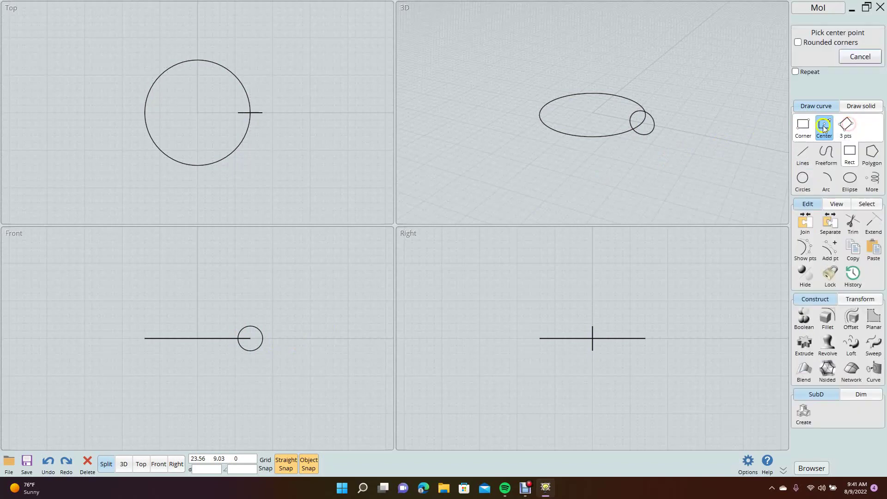
pyautogui.click(250, 338)
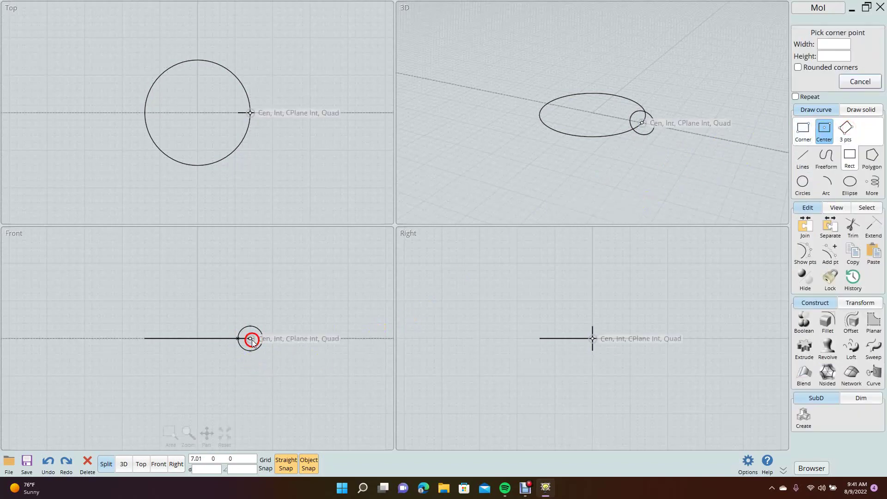
pyautogui.click(256, 316)
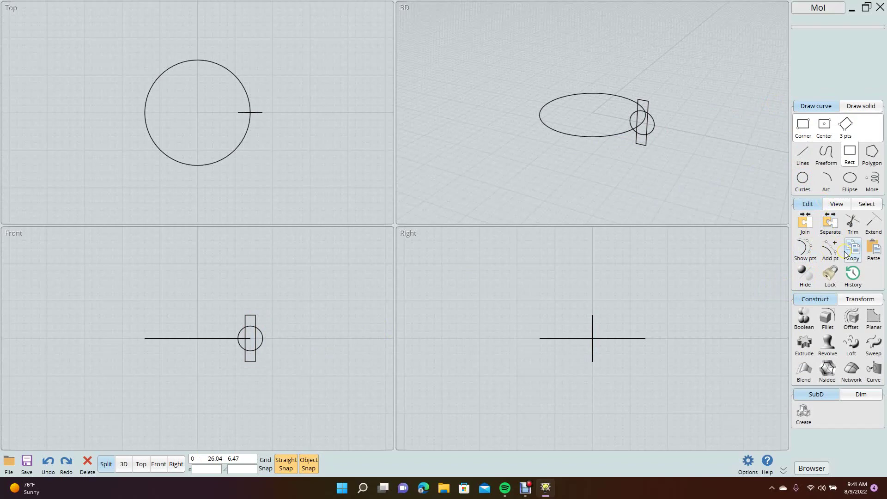
# Mutually trim the rectangle and small circle at their intersections, keeping all the resulting pieces.
pyautogui.click(853, 225)
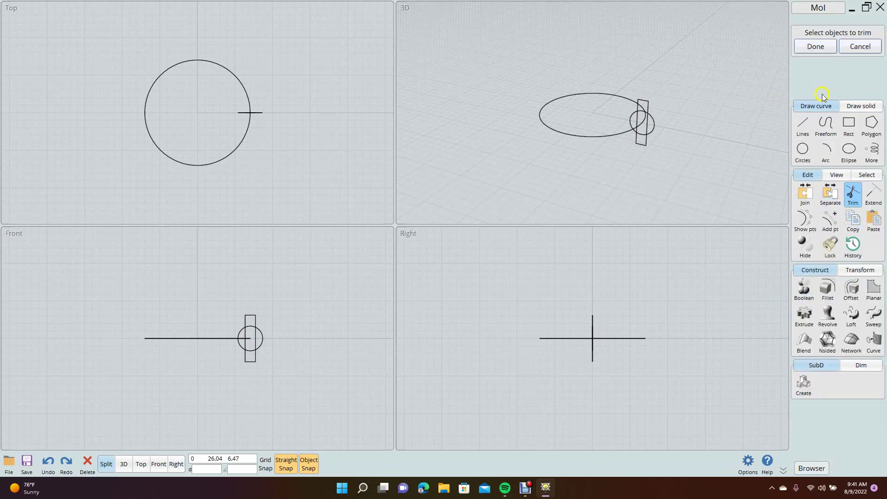
pyautogui.click(246, 322)
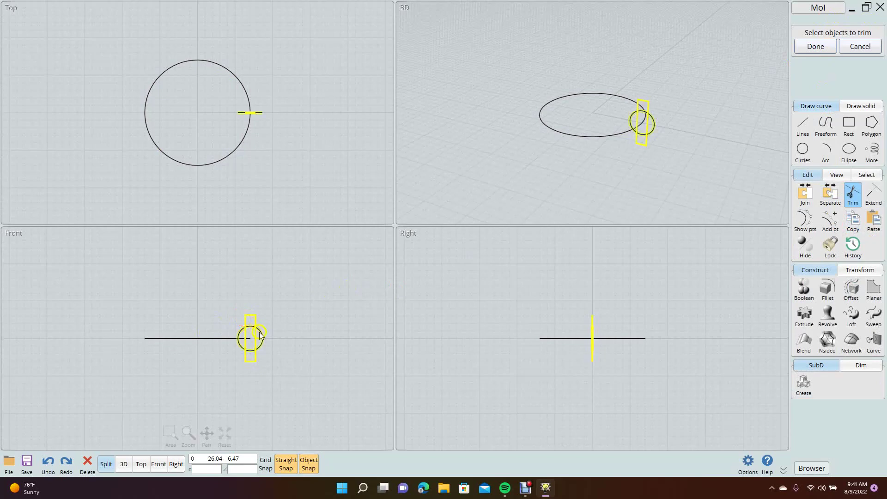
pyautogui.click(259, 334)
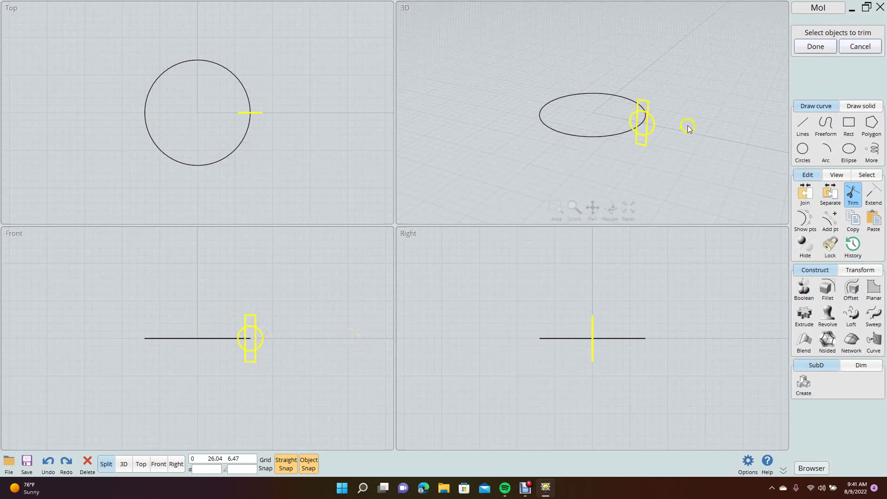
pyautogui.click(816, 47)
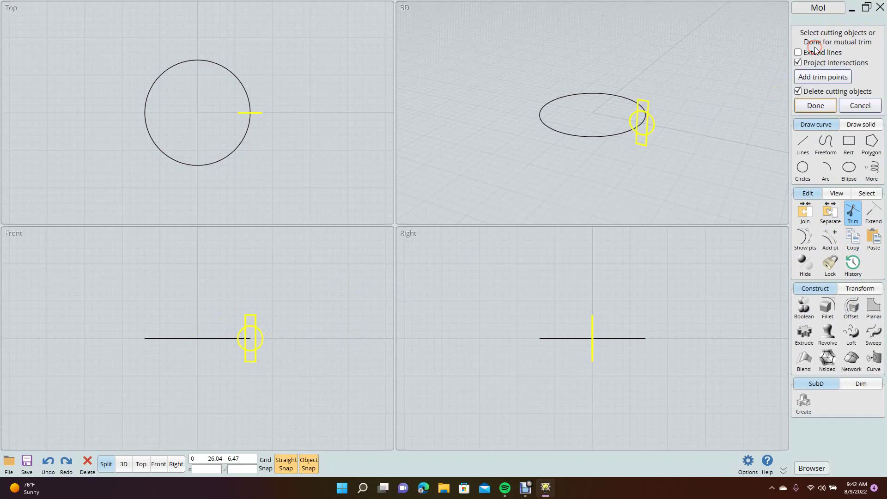
pyautogui.click(825, 51)
pyautogui.click(814, 66)
pyautogui.click(807, 70)
pyautogui.click(798, 52)
pyautogui.click(798, 63)
pyautogui.click(809, 107)
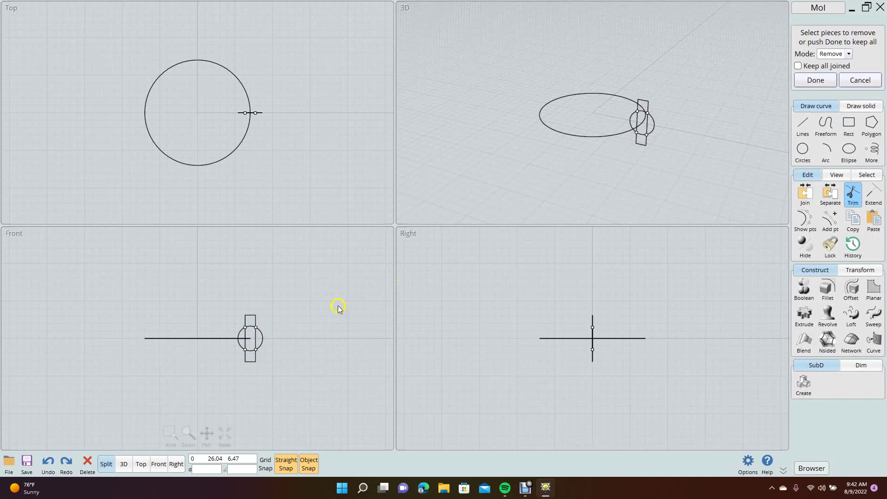
pyautogui.click(811, 105)
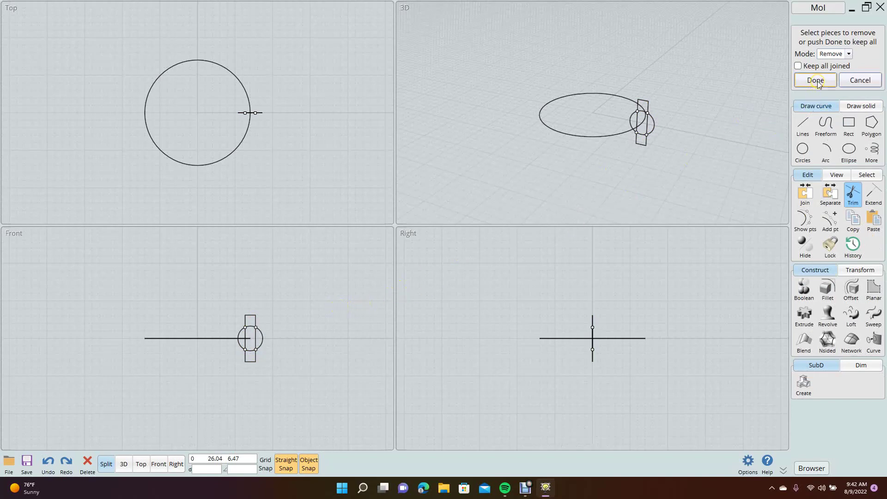
pyautogui.click(816, 80)
# Delete the four inner segments where the rectangle and small circle overlap, leaving only their combined outer outline.
pyautogui.click(253, 334)
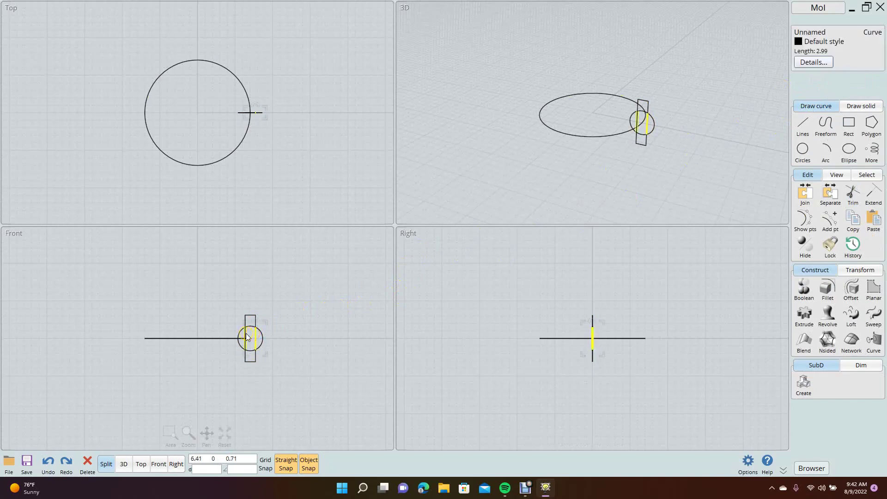
pyautogui.click(251, 329)
pyautogui.click(252, 349)
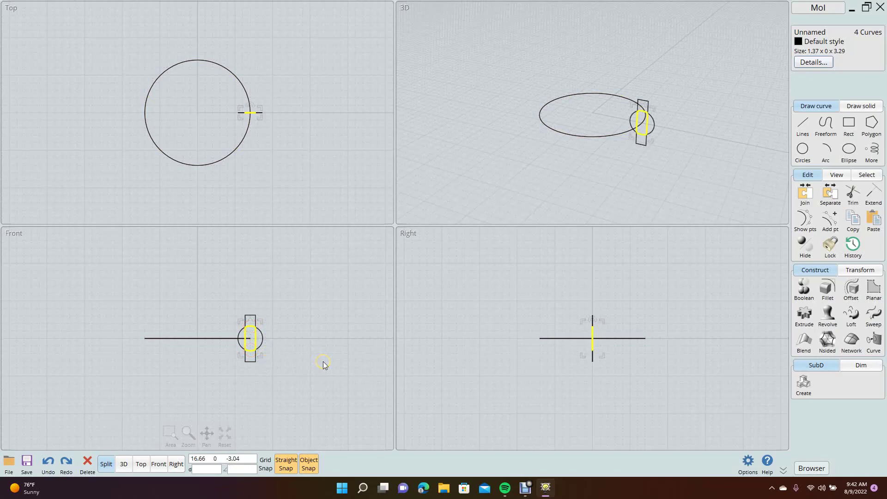
pyautogui.press('Delete')
pyautogui.click(245, 338)
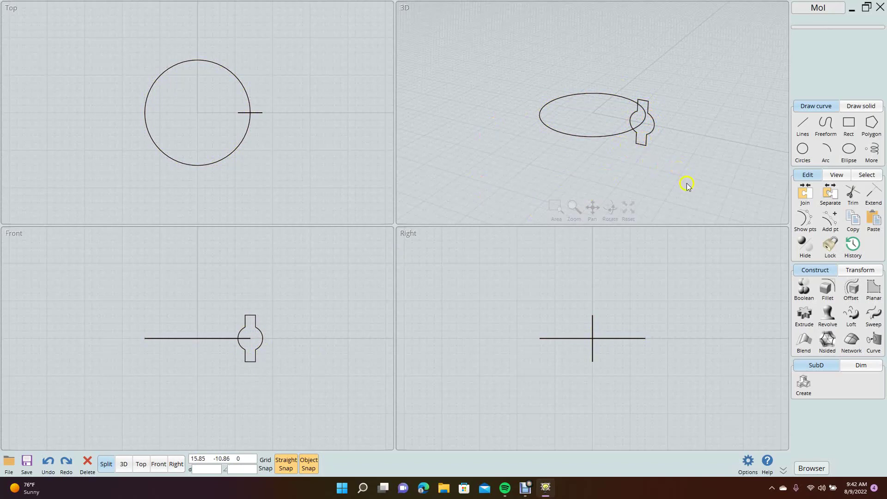
# Join the four segments of the combined circle-and-rectangle outline into one closed curve.
pyautogui.click(806, 192)
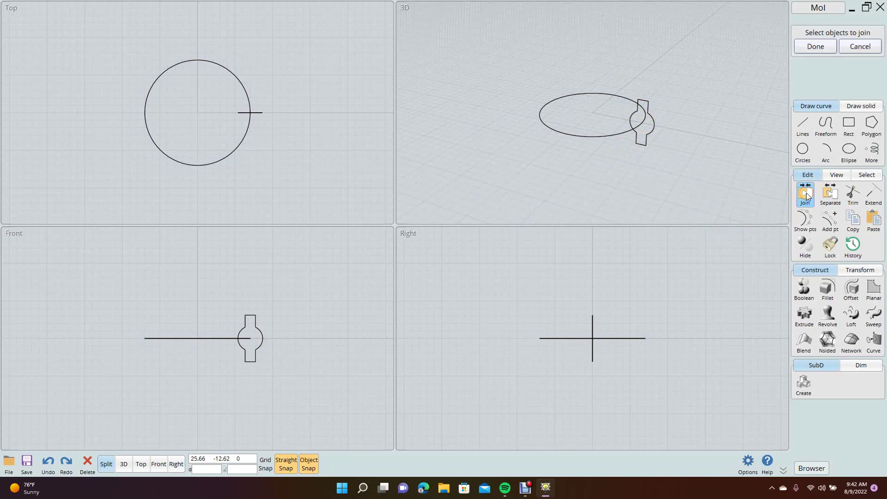
pyautogui.click(649, 110)
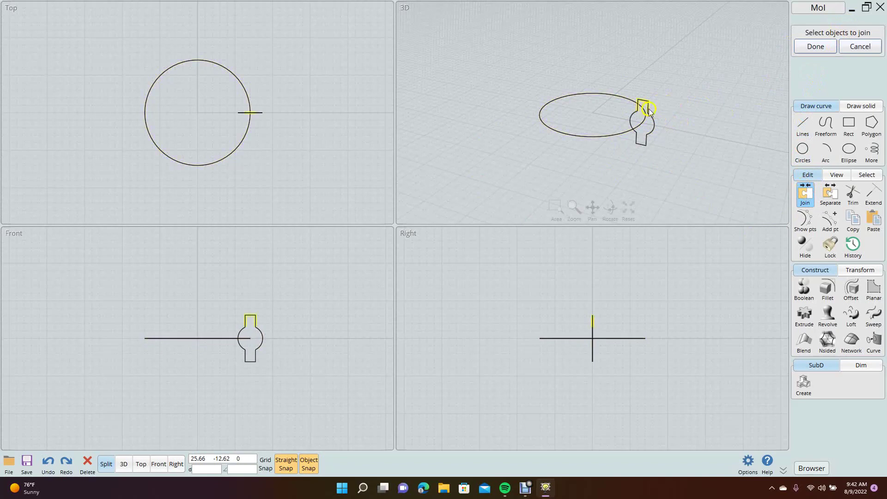
pyautogui.click(653, 124)
pyautogui.click(647, 141)
pyautogui.click(633, 121)
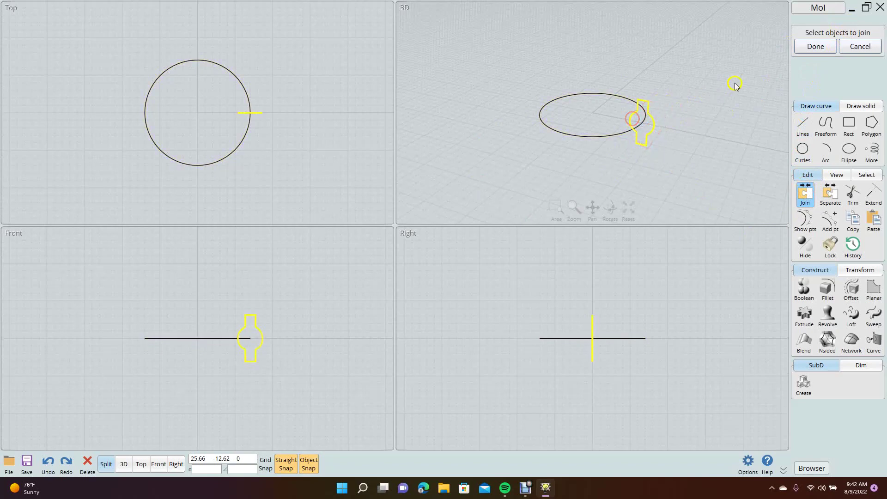
pyautogui.click(821, 44)
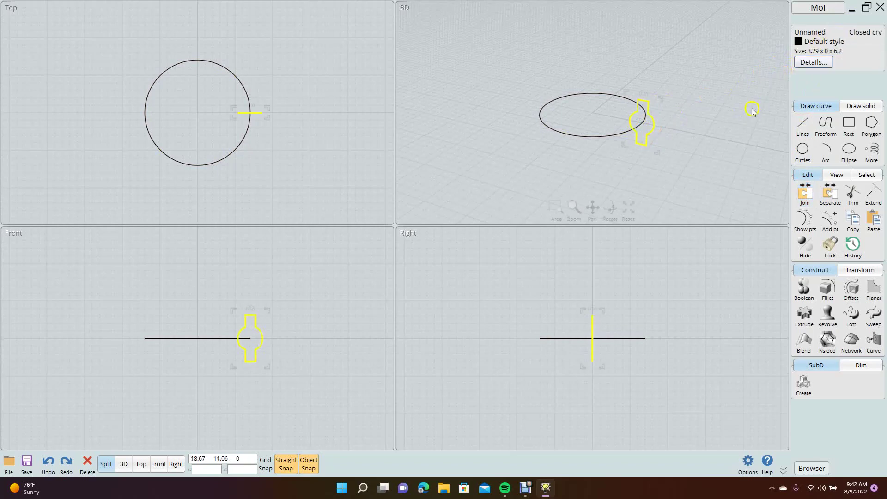
pyautogui.click(748, 123)
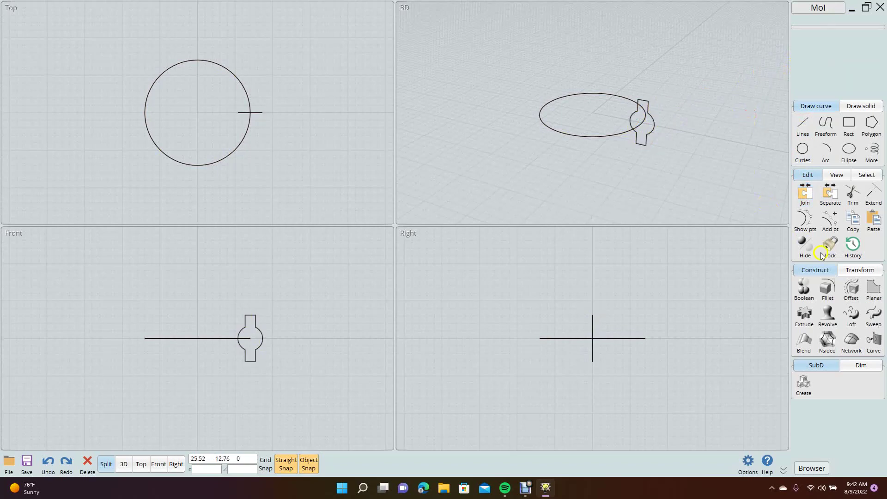
# Sweep the closed circle-and-rectangle profile along the large circle as rail, with Freeform twist and Auto profiles.
pyautogui.click(874, 318)
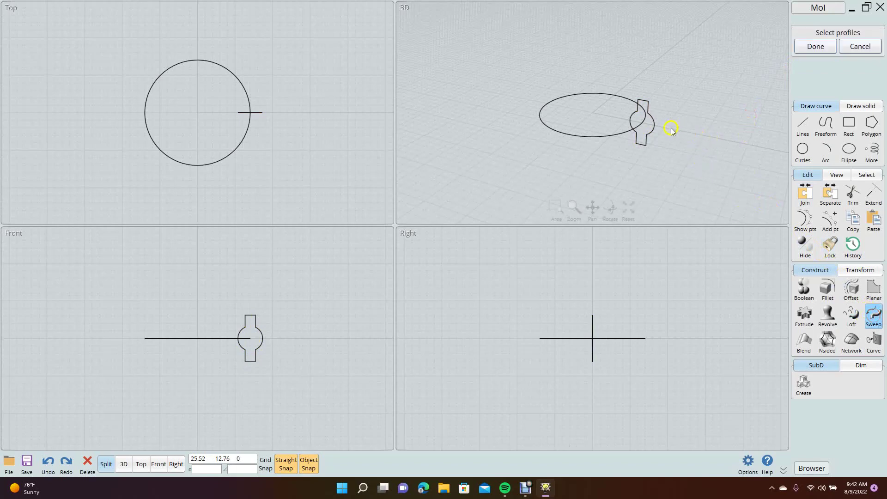
pyautogui.click(652, 131)
pyautogui.click(817, 45)
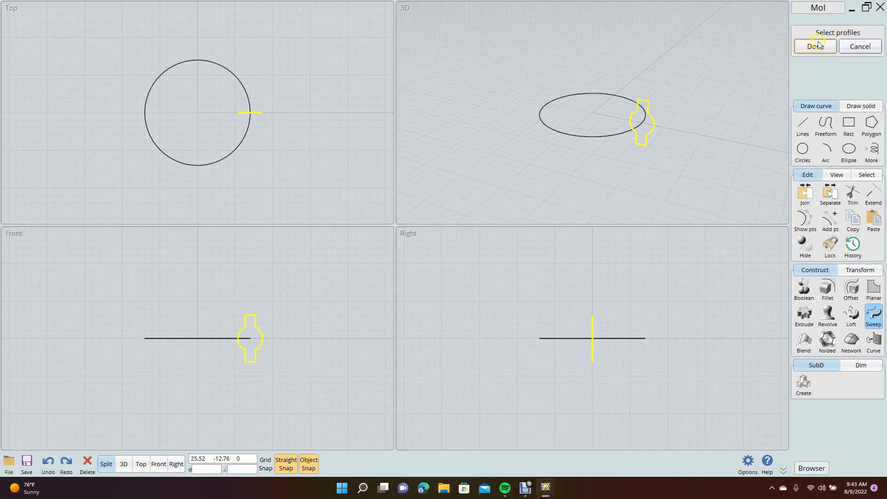
pyautogui.click(816, 46)
pyautogui.click(618, 97)
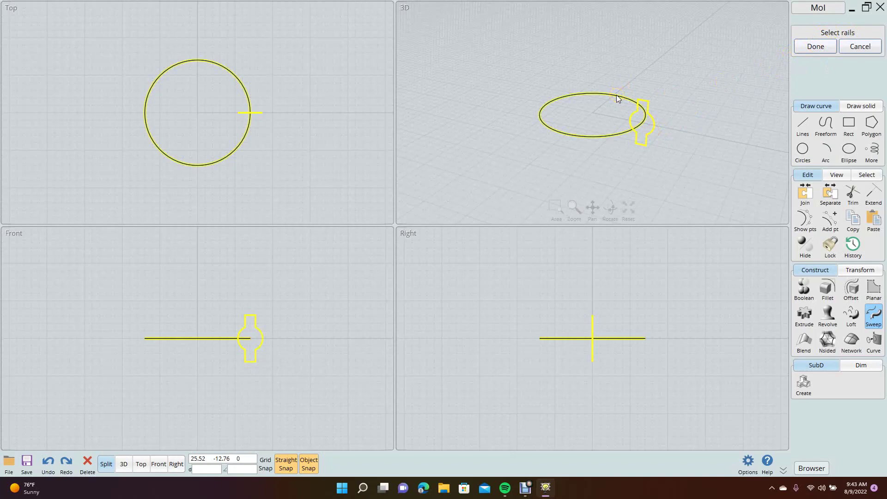
pyautogui.click(617, 95)
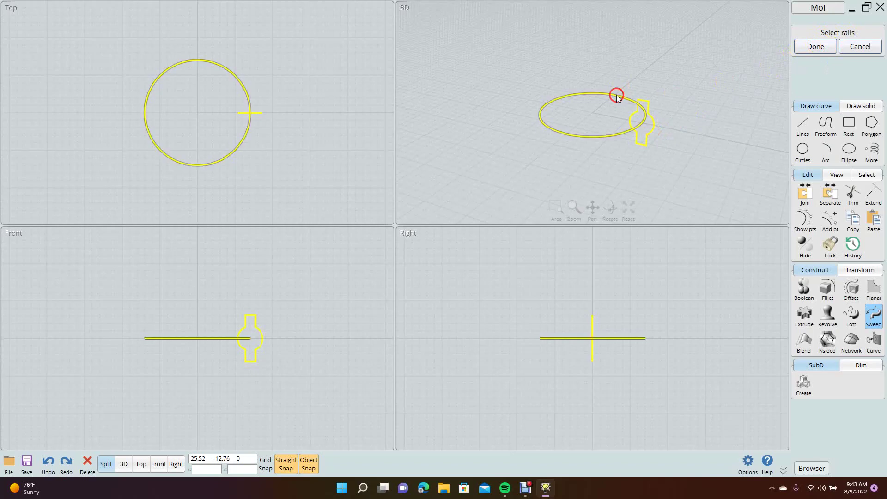
pyautogui.click(816, 46)
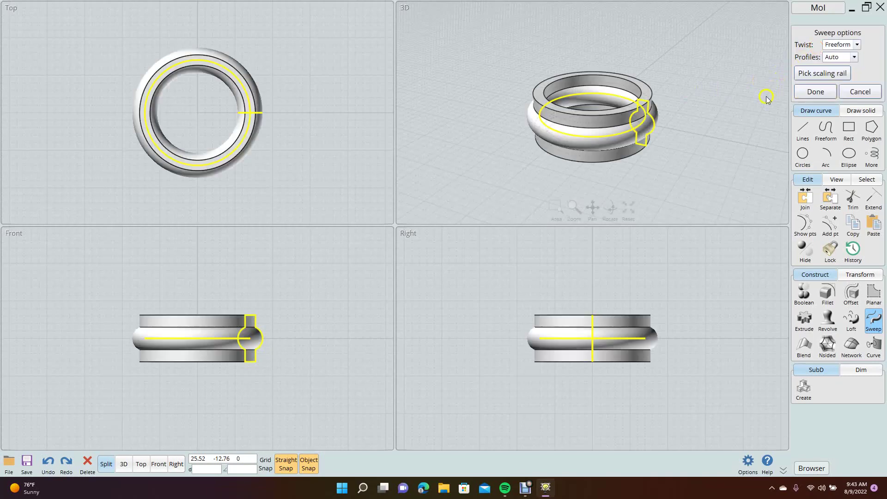
pyautogui.click(815, 92)
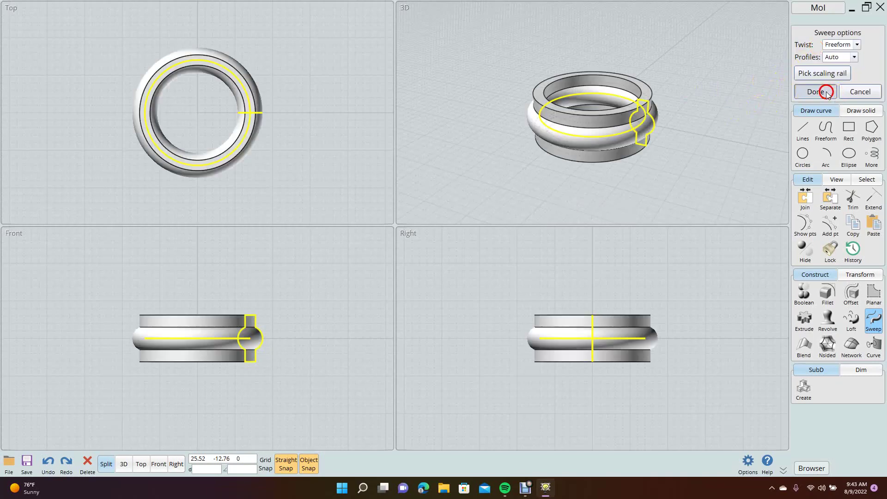
pyautogui.click(739, 82)
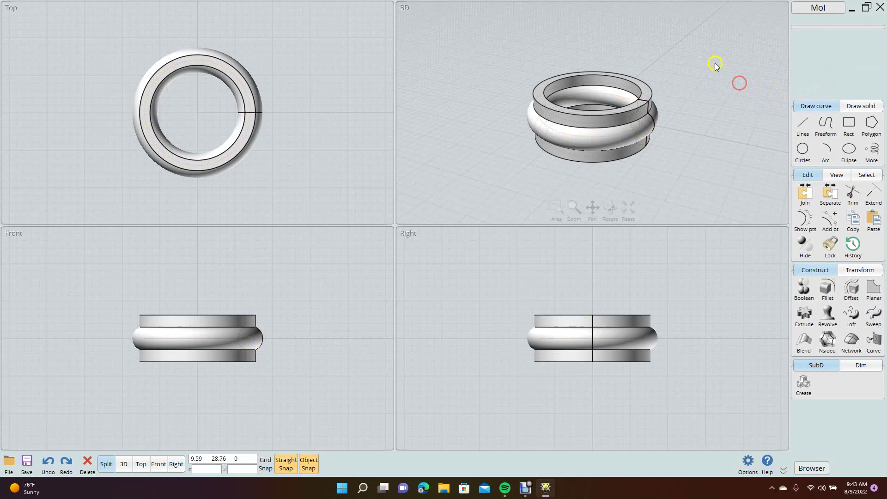
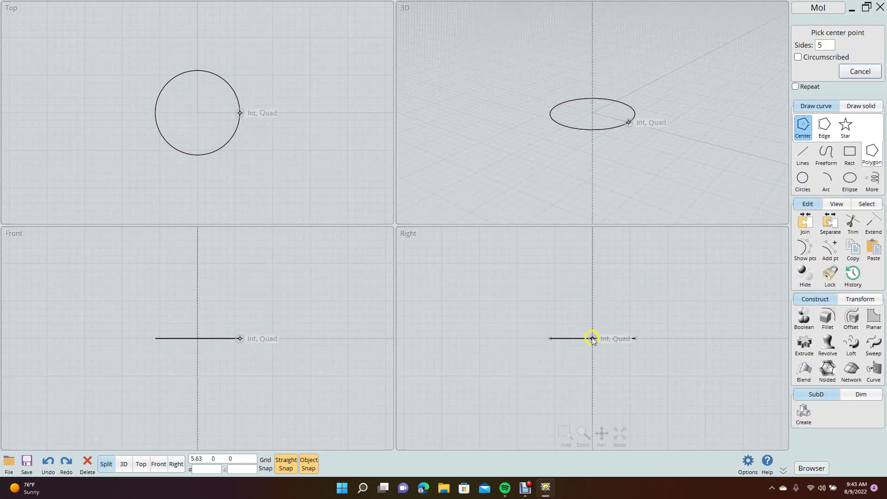
pyautogui.click(593, 301)
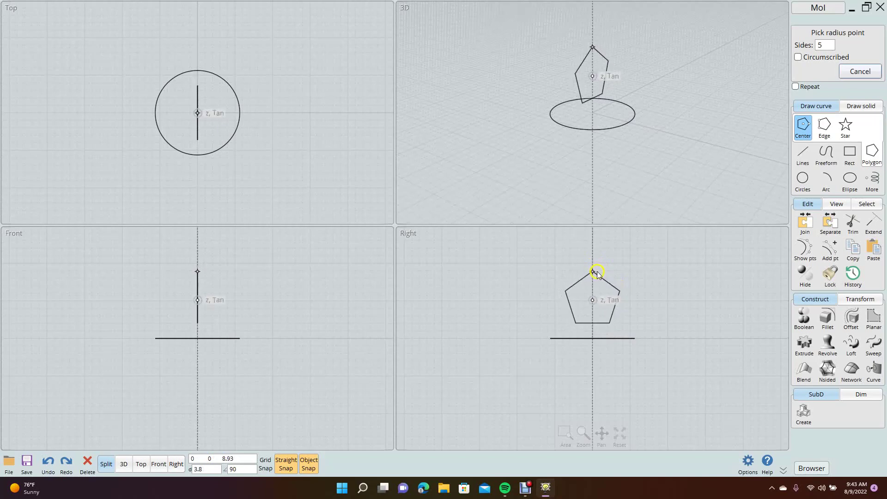
pyautogui.click(599, 268)
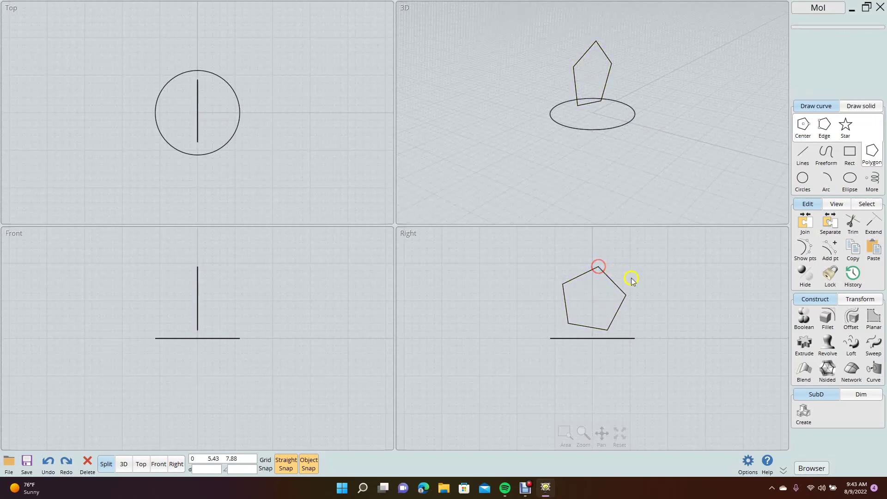
pyautogui.hotkey('ctrl', 'z')
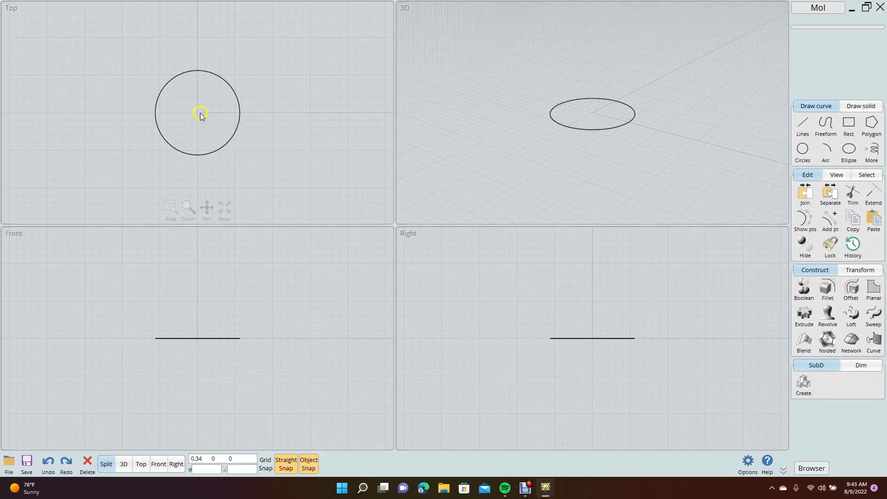
# Draw a centre-based 6-sided polygon with a radius of about 10.45 around the circle, concentric with it, in the Top view.
pyautogui.click(869, 124)
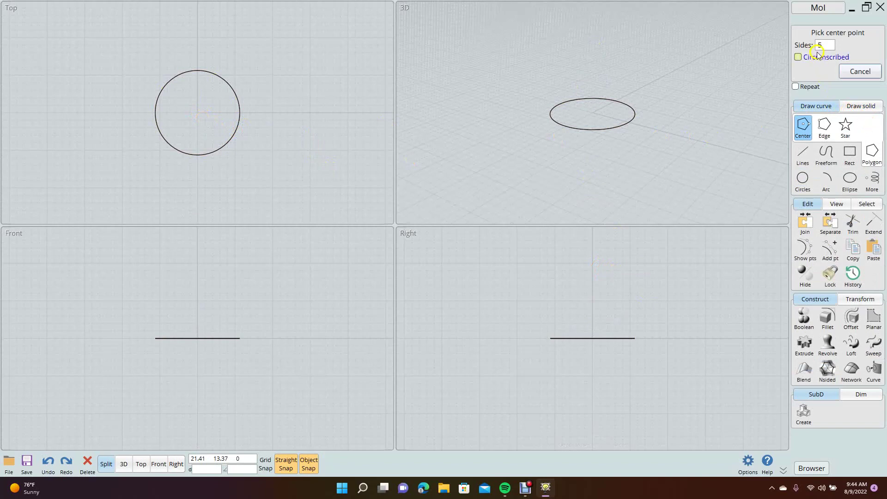
pyautogui.moveTo(822, 48); pyautogui.dragTo(812, 50)
pyautogui.click(200, 115)
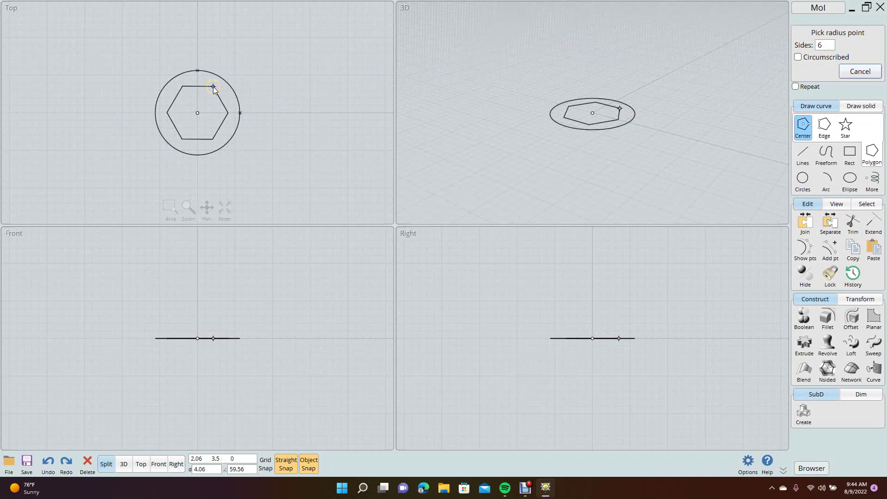
pyautogui.click(213, 86)
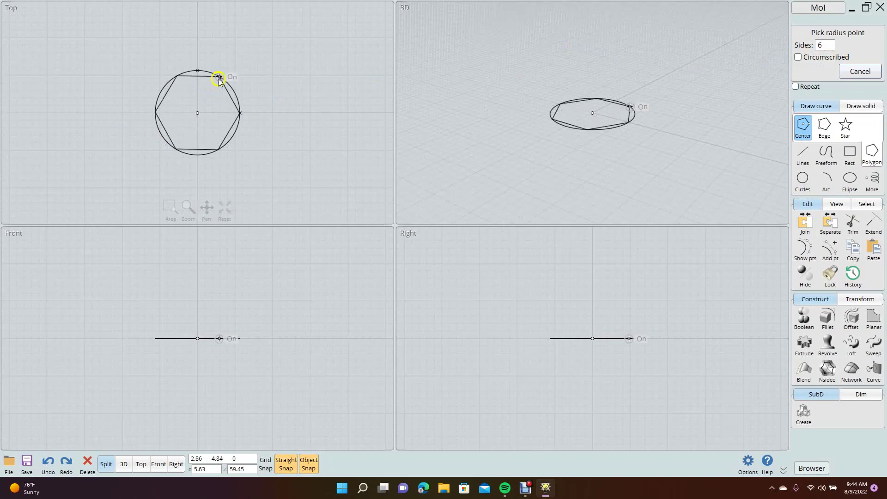
pyautogui.click(233, 54)
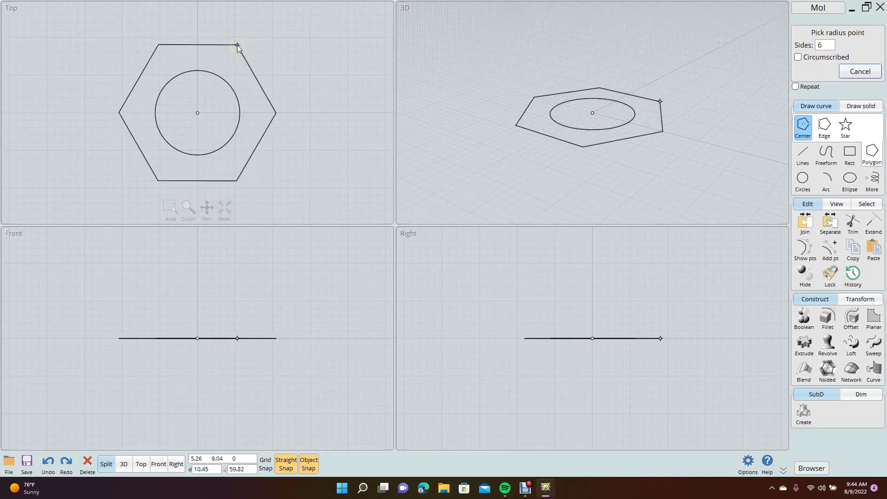
pyautogui.click(237, 45)
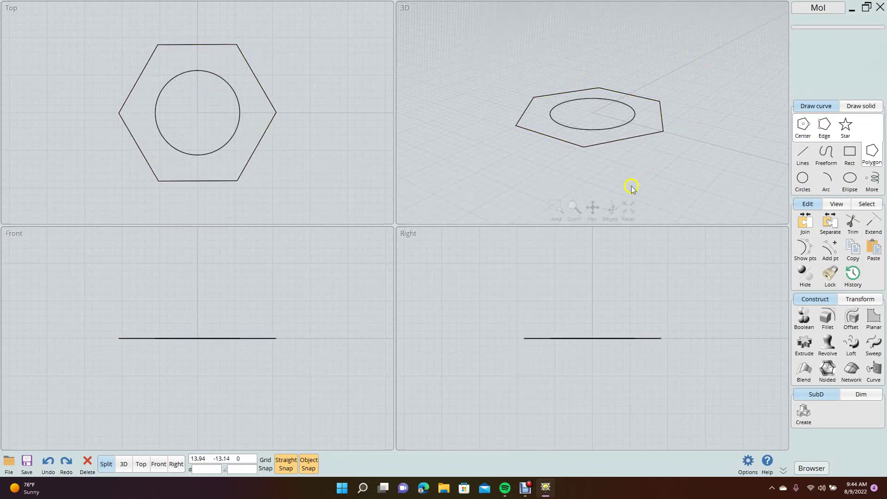
# Move the hexagon straight up in the Right view so it sits well above the circle.
pyautogui.click(607, 142)
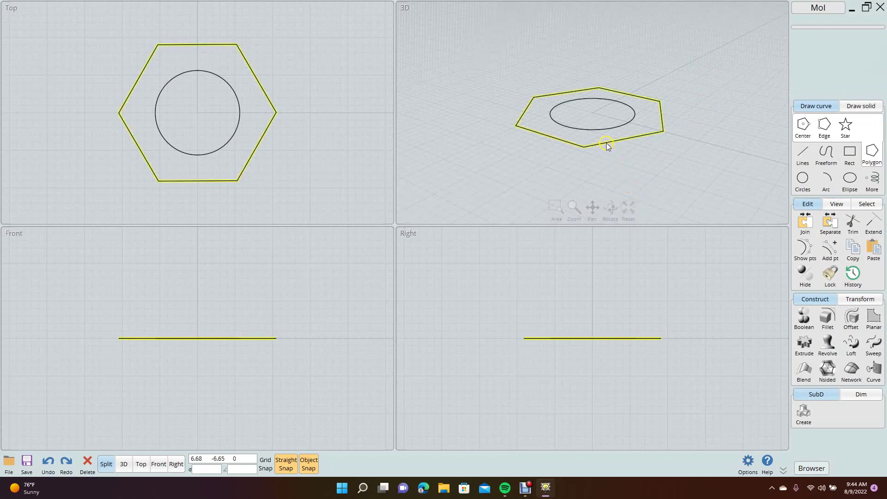
pyautogui.click(612, 338)
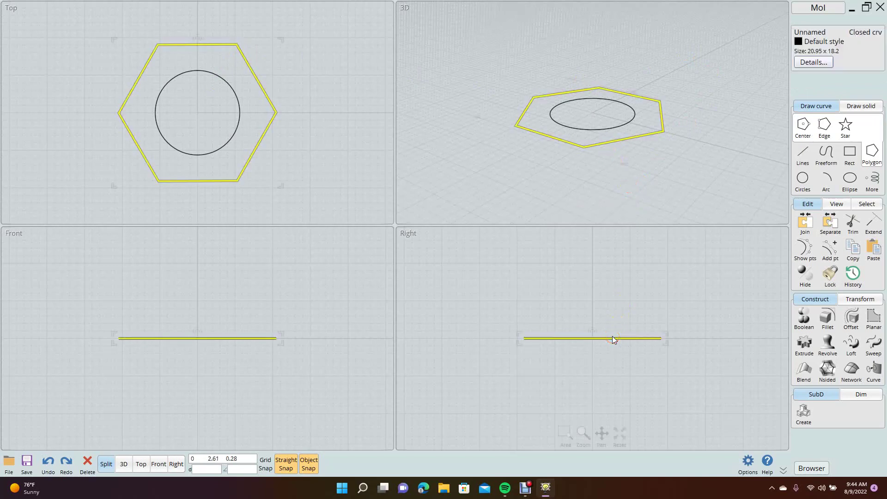
pyautogui.moveTo(612, 339); pyautogui.dragTo(610, 265)
pyautogui.click(624, 339)
pyautogui.click(603, 292)
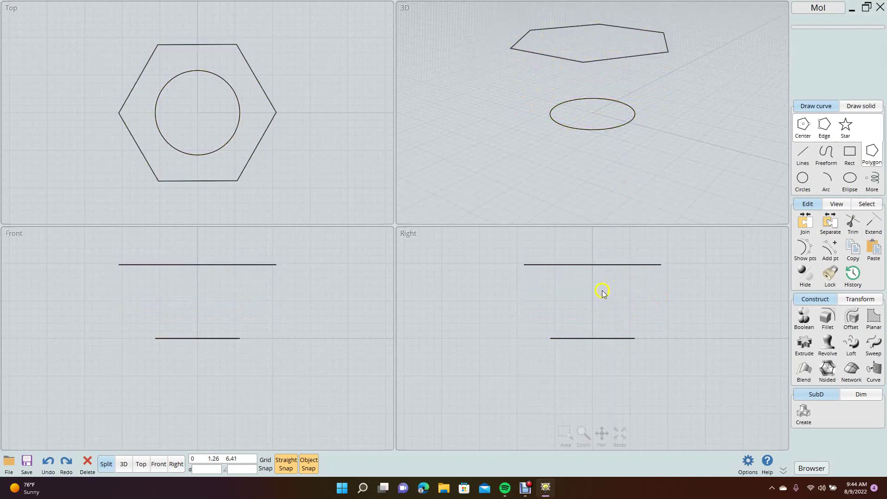
# Place a copy of the circle straight above the hexagon in the Right view, keeping the original at the base.
pyautogui.moveTo(707, 277); pyautogui.dragTo(721, 337, button='right')
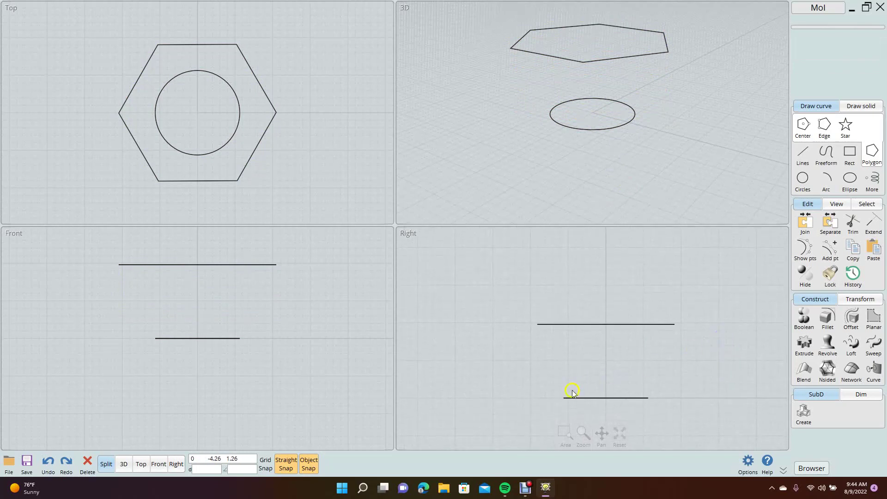
pyautogui.moveTo(547, 392); pyautogui.dragTo(670, 416)
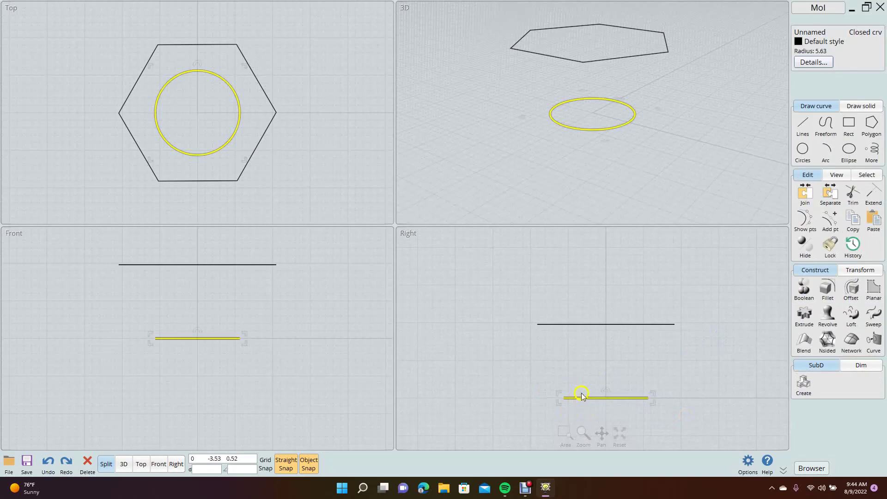
pyautogui.moveTo(604, 398); pyautogui.dragTo(608, 247)
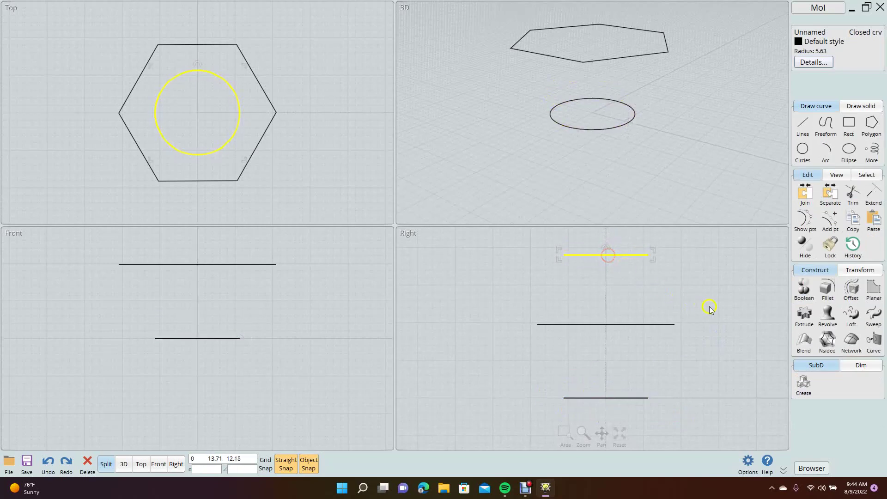
pyautogui.click(709, 307)
# Loft the base circle, hexagon and upper circle into one solid with Normal style, Auto profiles and capped ends.
pyautogui.moveTo(701, 167); pyautogui.dragTo(693, 139, button='right')
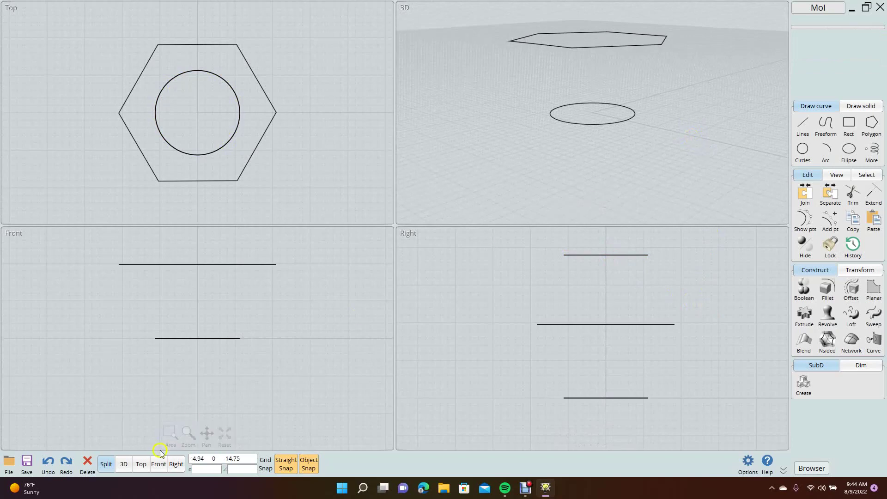
pyautogui.click(125, 465)
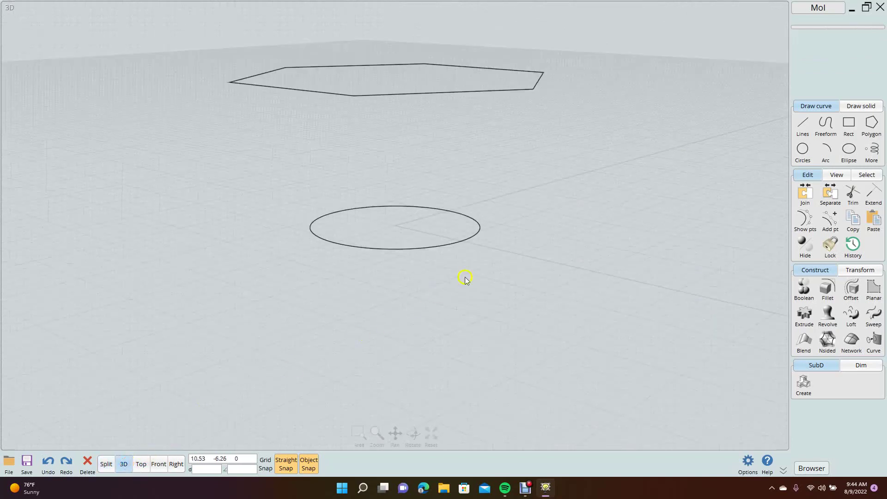
pyautogui.moveTo(565, 236); pyautogui.dragTo(548, 279, button='right')
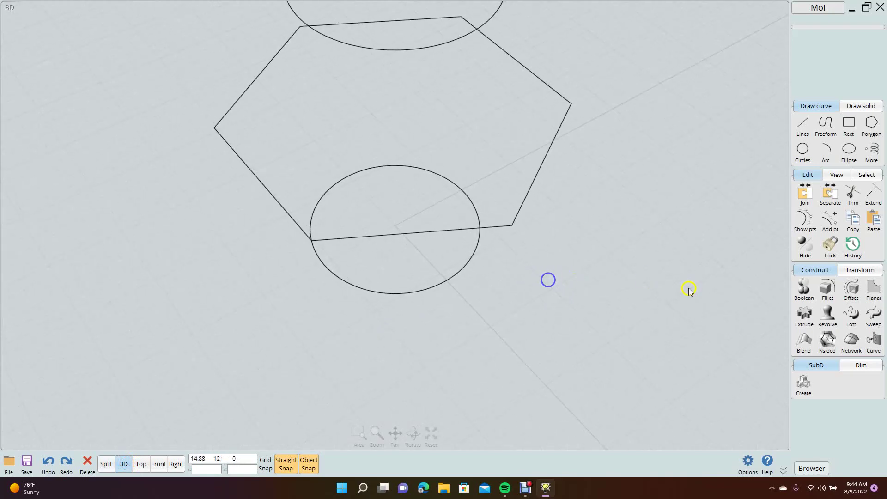
pyautogui.click(853, 314)
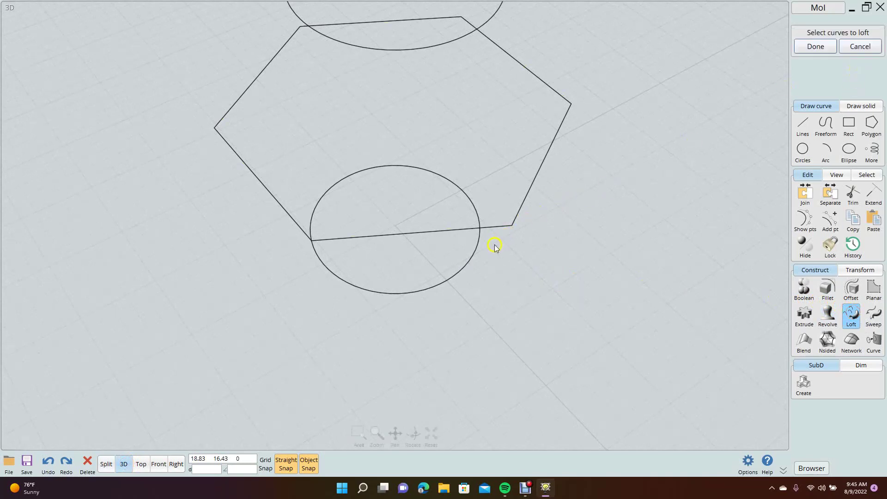
pyautogui.click(465, 262)
pyautogui.click(494, 231)
pyautogui.click(428, 50)
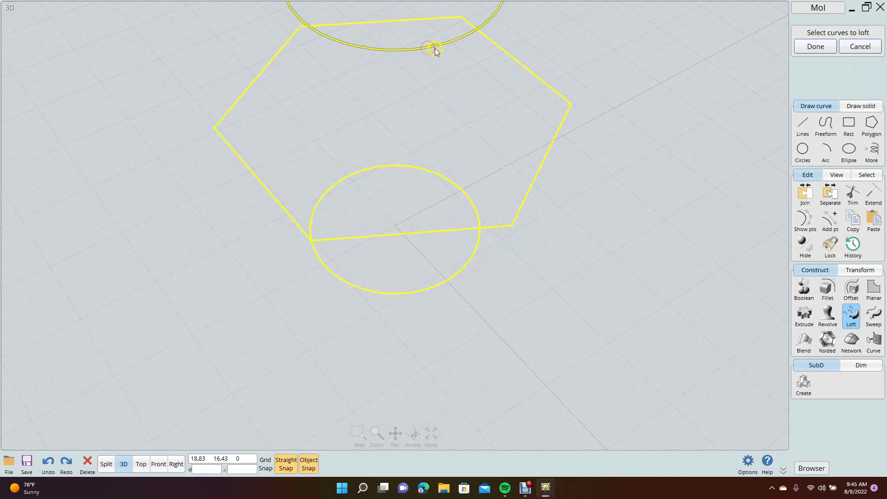
pyautogui.click(816, 47)
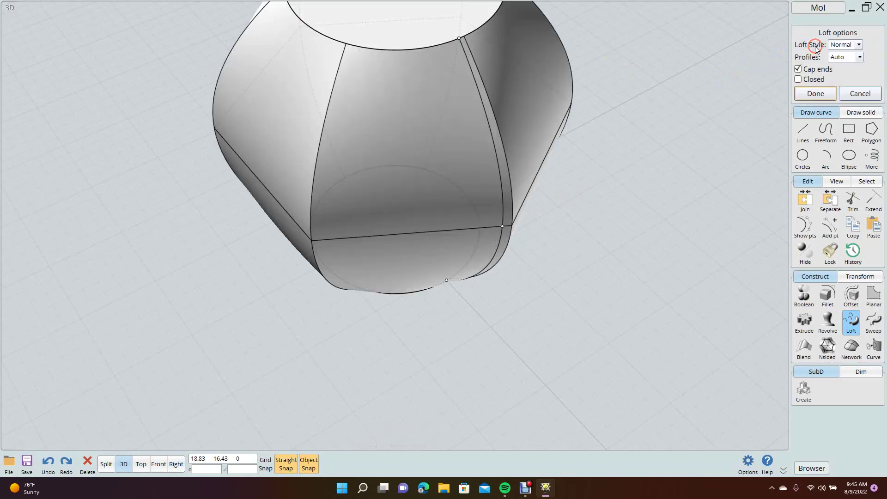
pyautogui.moveTo(660, 120)
pyautogui.mouseDown(button='right')
pyautogui.moveTo(652, 153)
pyautogui.moveTo(682, 155)
pyautogui.moveTo(661, 53)
pyautogui.moveTo(628, 24)
pyautogui.moveTo(596, 5)
pyautogui.moveTo(508, 22)
pyautogui.moveTo(623, 40)
pyautogui.moveTo(664, 186)
pyautogui.moveTo(638, 139)
pyautogui.moveTo(648, 123)
pyautogui.mouseUp(button='right')
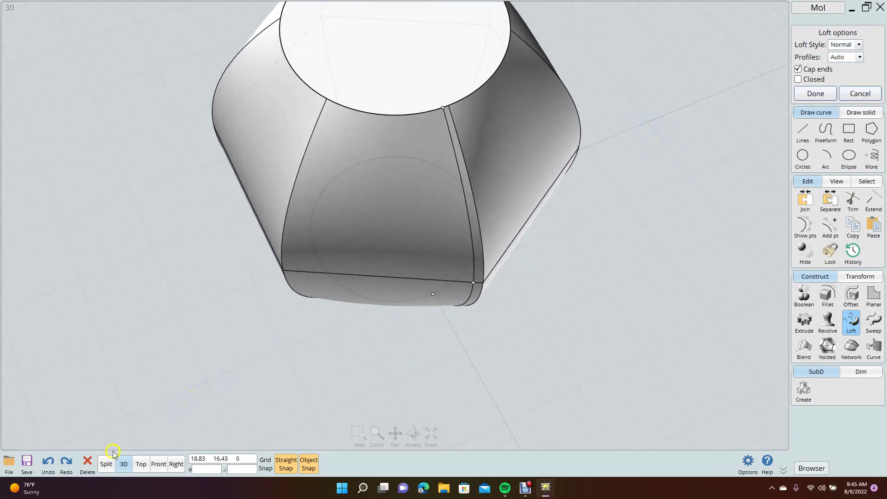
pyautogui.click(106, 464)
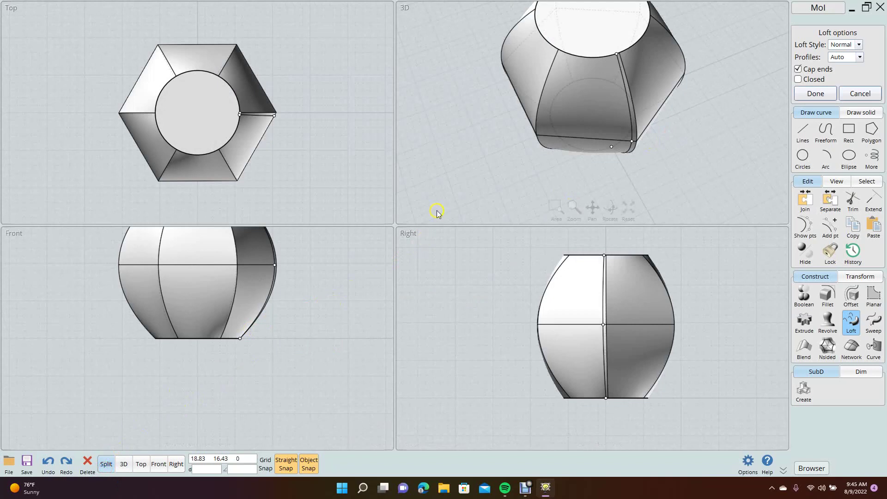
pyautogui.rightClick(403, 164)
# Clear the loft and its curves, and draw a line about 21 units long along the y axis in the Top view.
pyautogui.press('Delete')
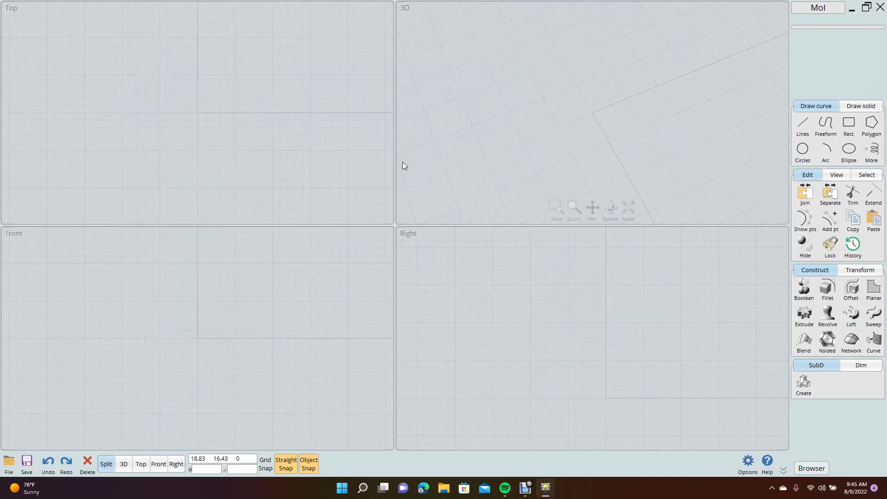
pyautogui.click(622, 252)
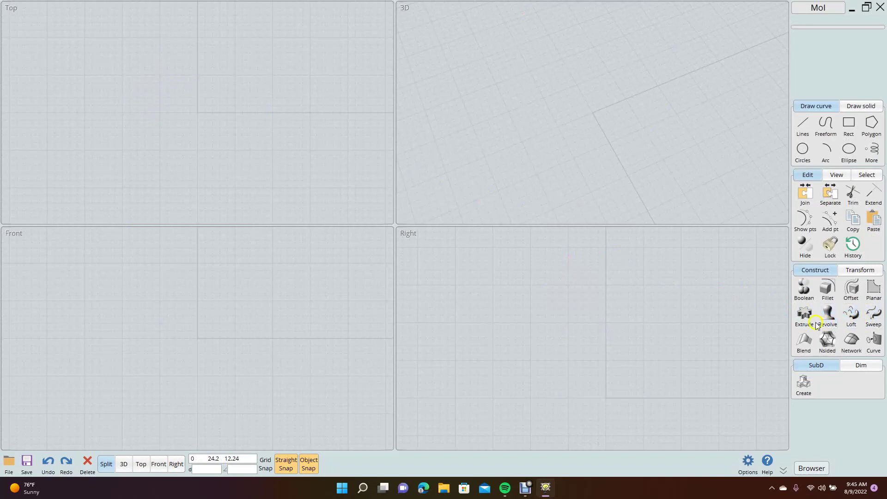
pyautogui.click(805, 127)
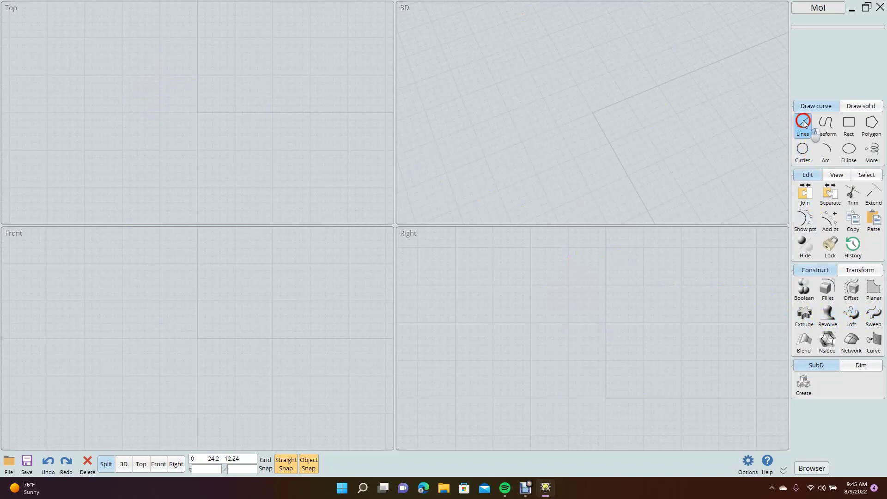
pyautogui.click(803, 125)
pyautogui.click(198, 36)
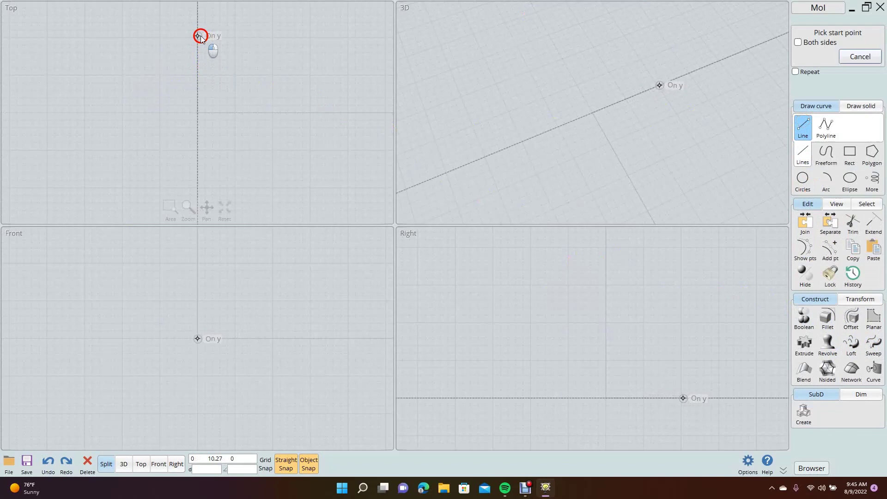
pyautogui.click(197, 194)
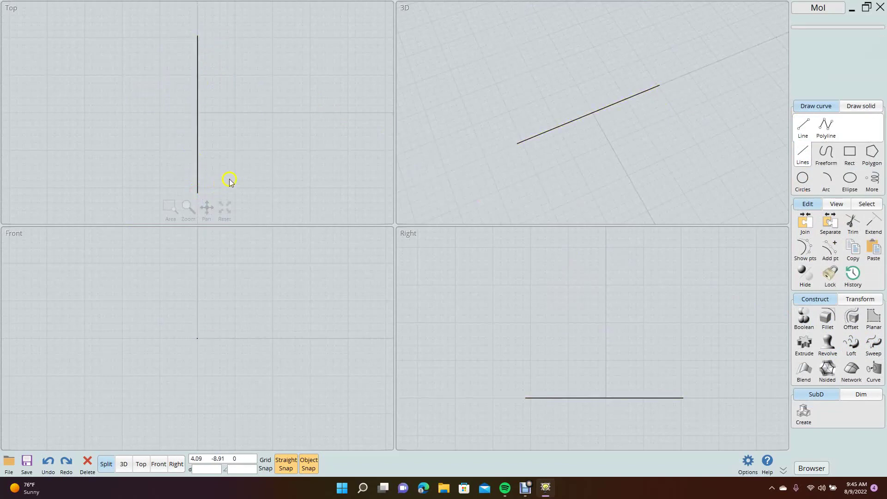
# In the Top view, add a 3-unit horizontal line from the vertical line's lower end, followed by a steep rising line about 7.1 units long.
pyautogui.rightClick(229, 180)
pyautogui.click(199, 193)
pyautogui.click(220, 194)
pyautogui.rightClick(222, 193)
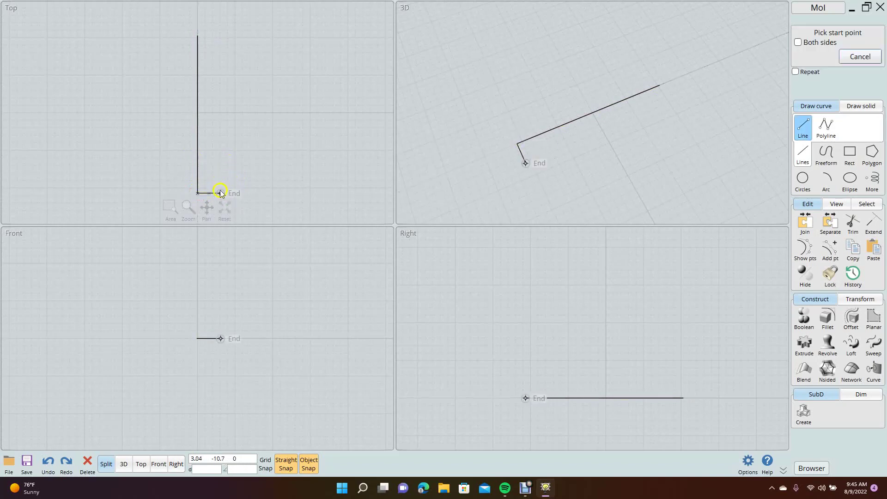
pyautogui.click(221, 193)
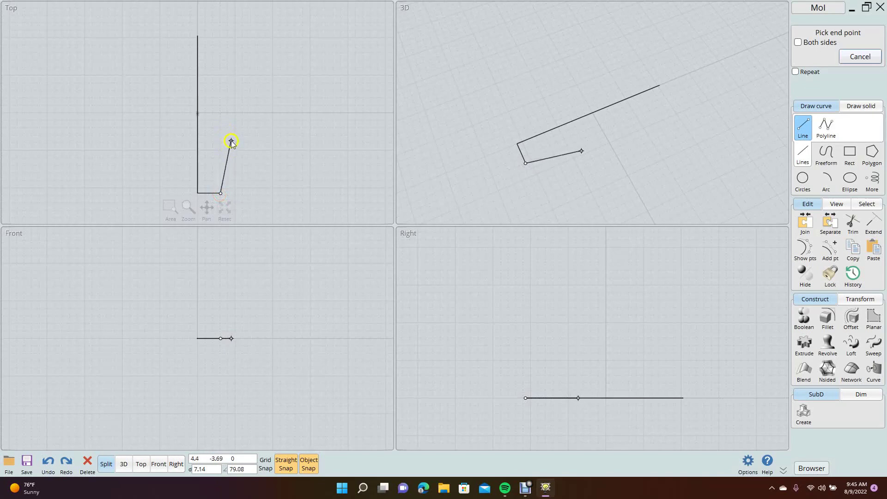
pyautogui.click(232, 141)
# Continue the profile with a shallow rising line outward to x about 14.1 and a short vertical line up to y about 1.2.
pyautogui.rightClick(231, 142)
pyautogui.click(231, 141)
pyautogui.click(303, 127)
pyautogui.rightClick(304, 128)
pyautogui.click(303, 128)
pyautogui.moveTo(303, 128); pyautogui.dragTo(304, 105)
pyautogui.click(304, 105)
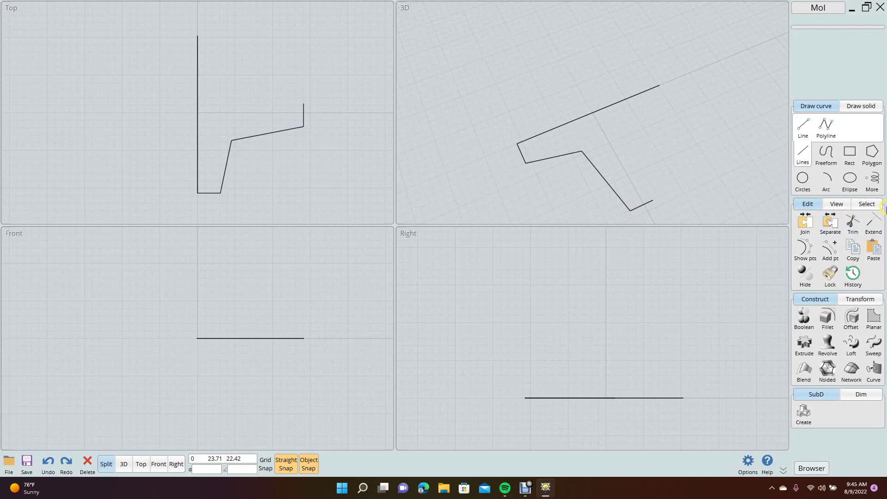
# Close the profile with an inward-curving 3-point arc from the short outer line's upper end to the top of the axis line.
pyautogui.click(826, 180)
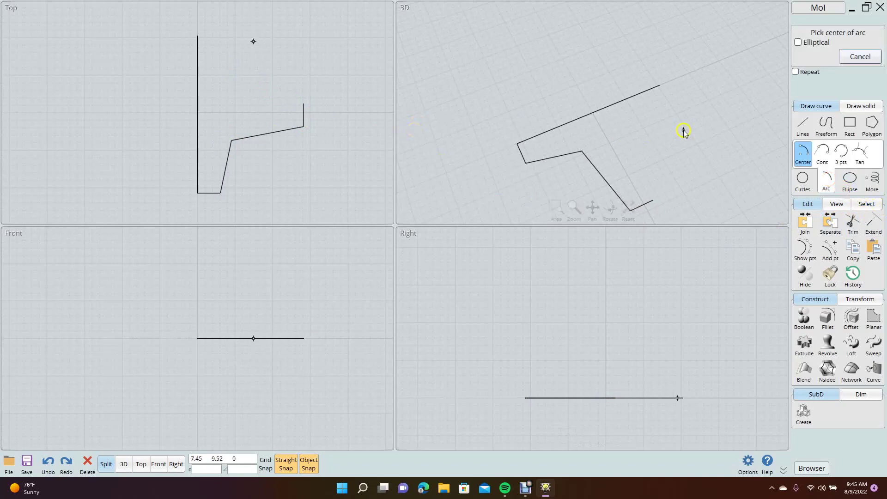
pyautogui.click(841, 152)
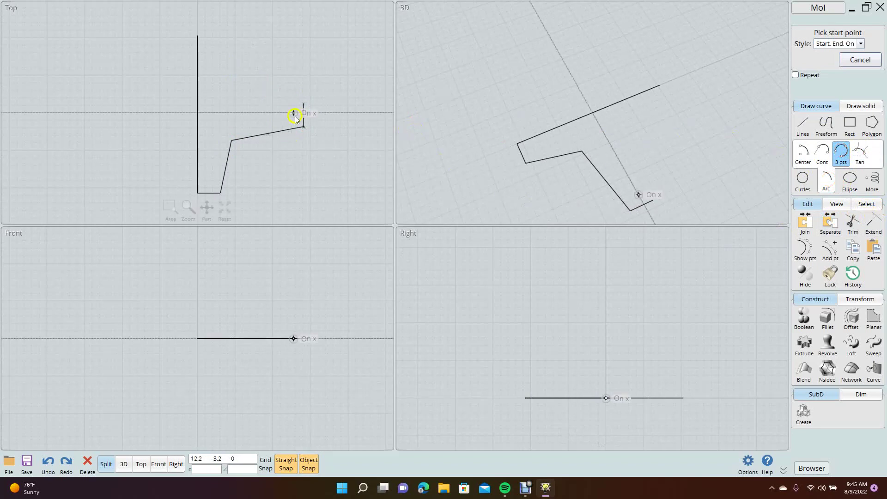
pyautogui.click(303, 104)
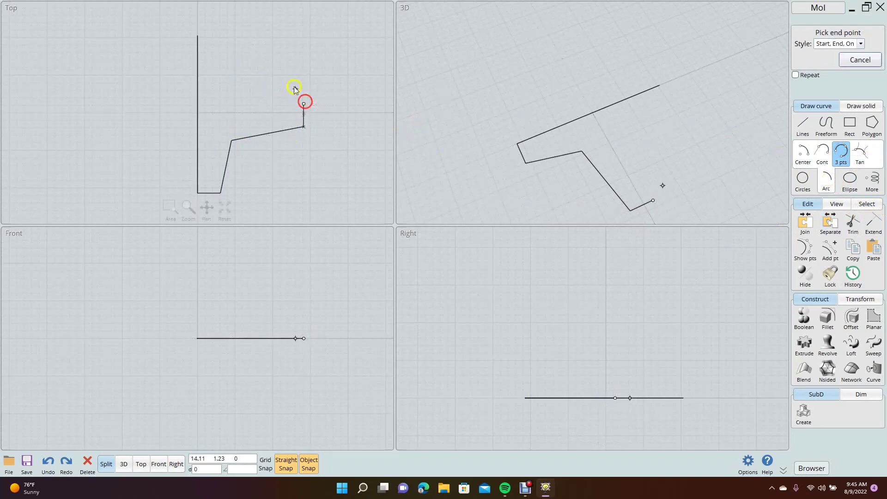
pyautogui.click(197, 36)
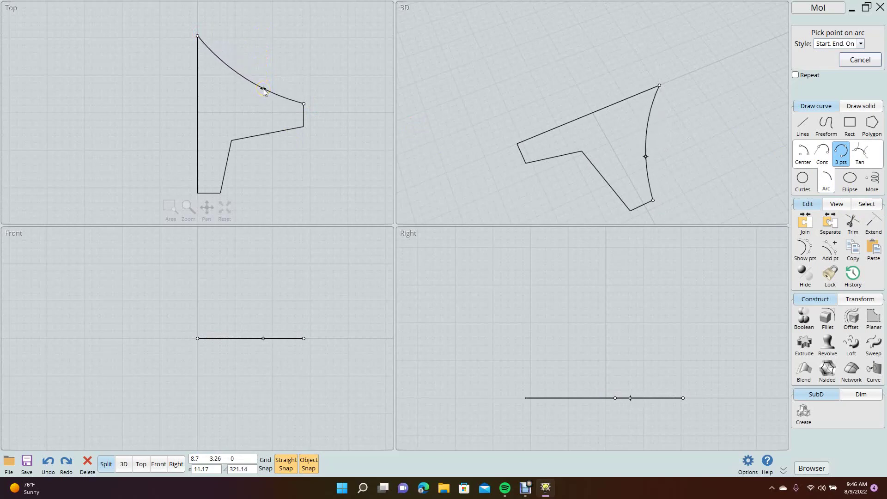
pyautogui.click(263, 90)
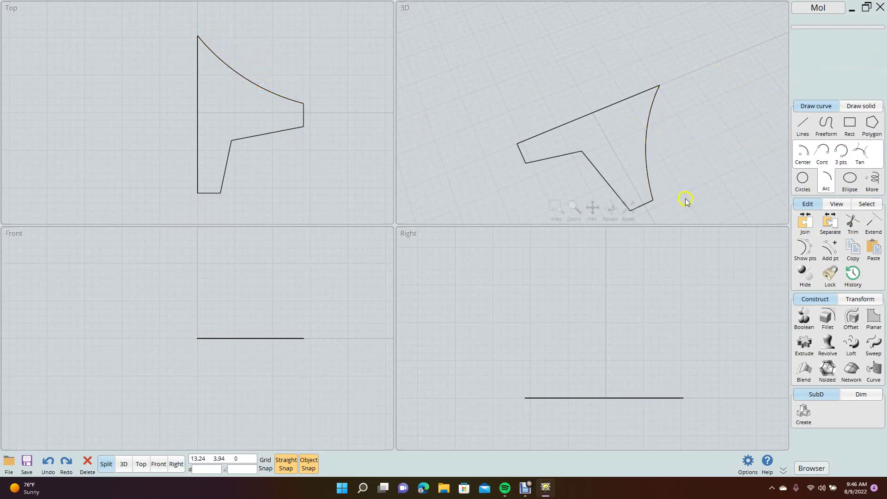
# Revolve the whole profile 360 degrees around its long vertical line with capped ends.
pyautogui.click(827, 345)
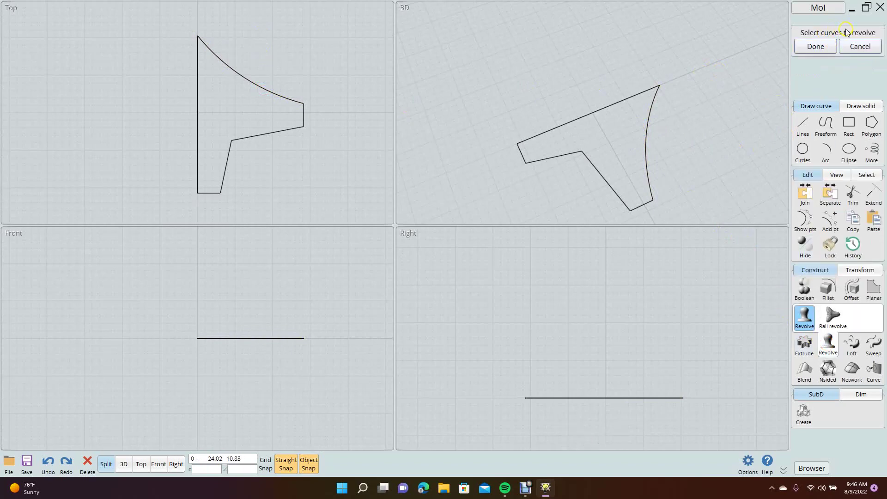
pyautogui.moveTo(167, 17); pyautogui.dragTo(339, 198)
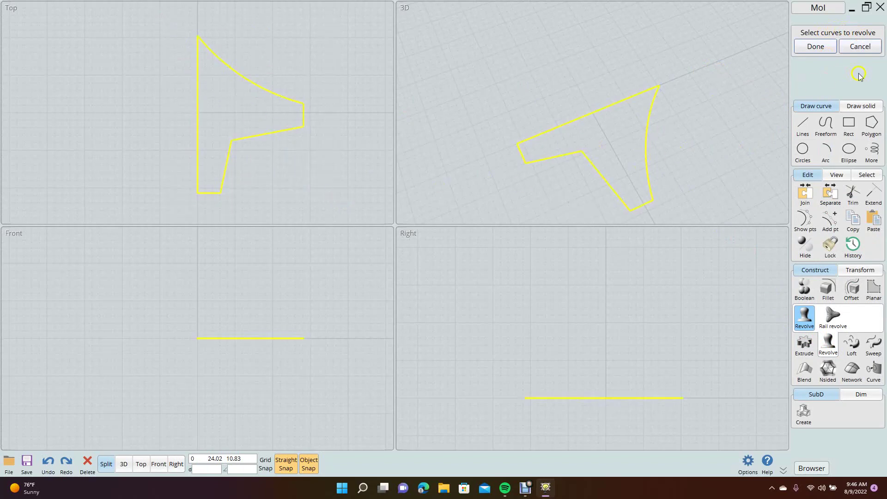
pyautogui.click(816, 47)
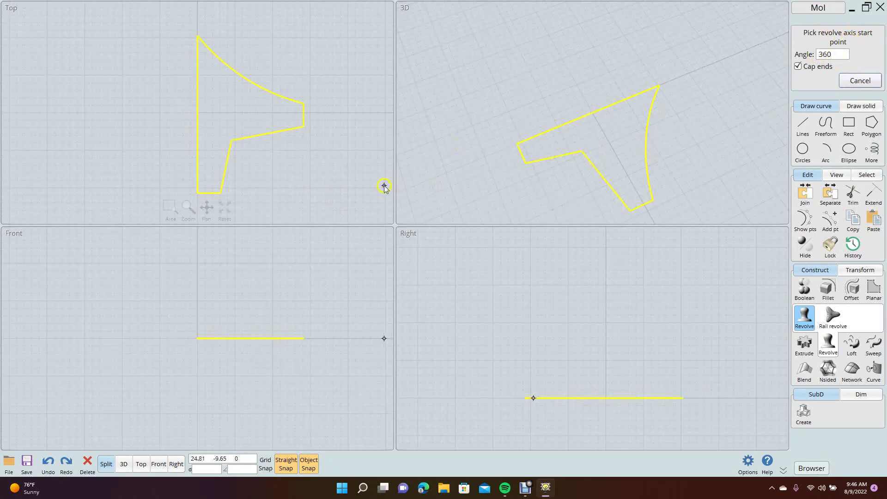
pyautogui.click(197, 194)
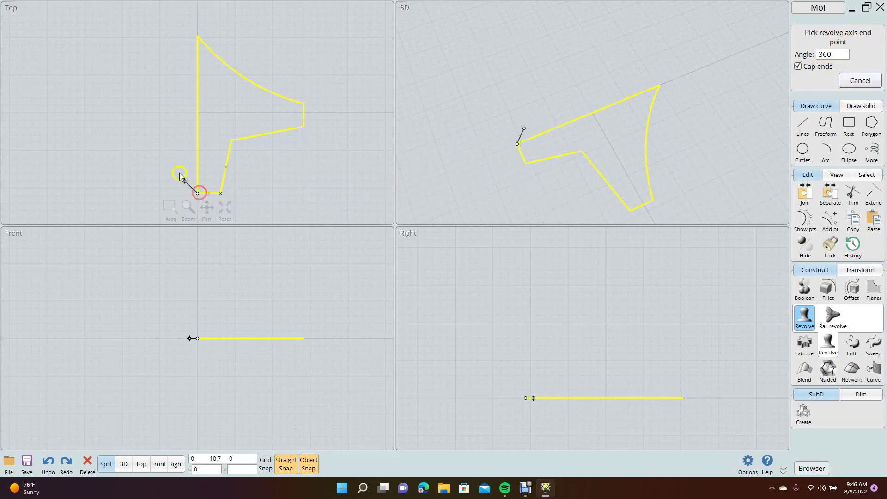
pyautogui.click(197, 35)
pyautogui.moveTo(478, 91); pyautogui.dragTo(521, 137, button='right')
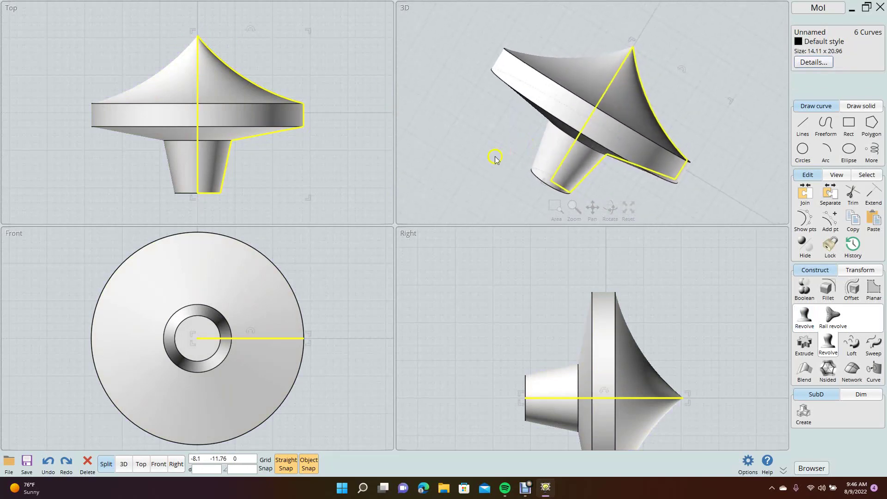
# Delete the revolved solid and its curves, and draw a horizontal circle of radius about 8.88 centred above the origin at z about 14.1.
pyautogui.hotkey('ctrl', 'a')
pyautogui.press('Delete')
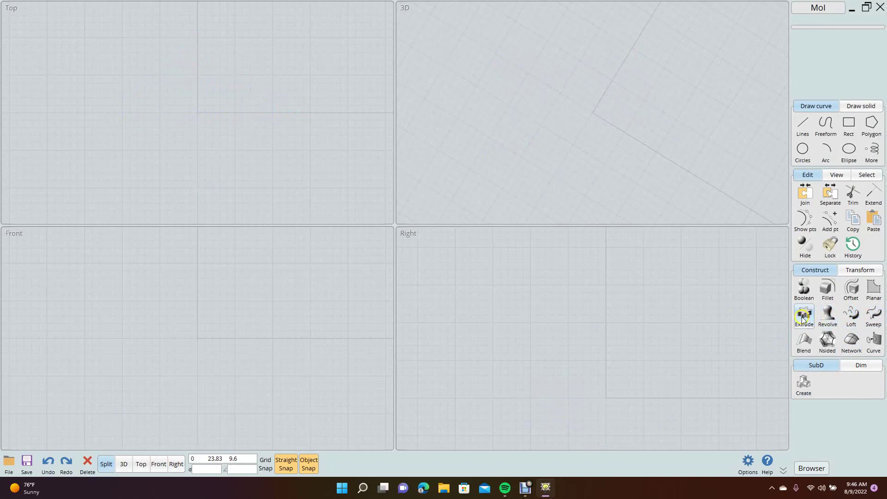
pyautogui.click(803, 149)
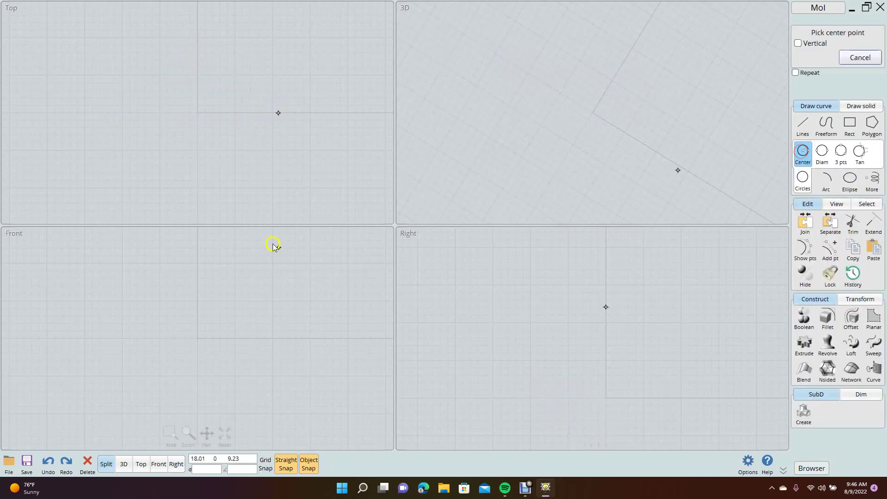
pyautogui.click(199, 232)
pyautogui.click(174, 176)
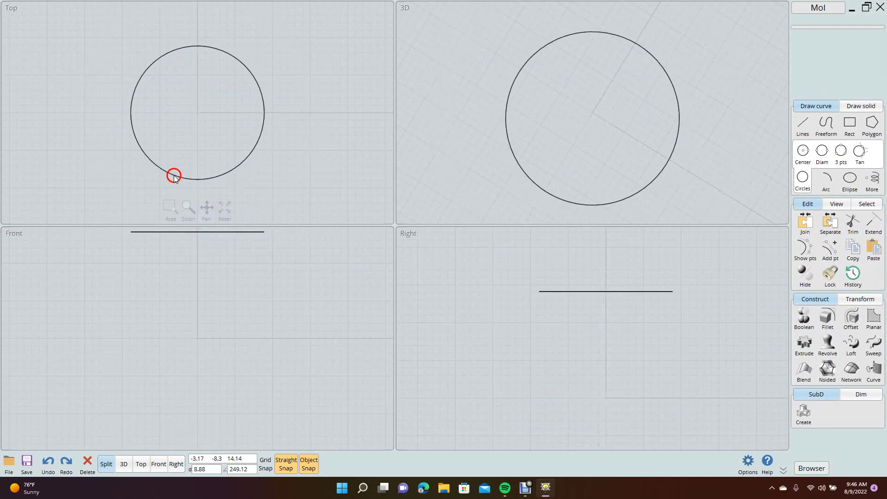
# Extrude the circle about 7 units downward with capped ends.
pyautogui.click(804, 345)
pyautogui.click(262, 127)
pyautogui.click(799, 56)
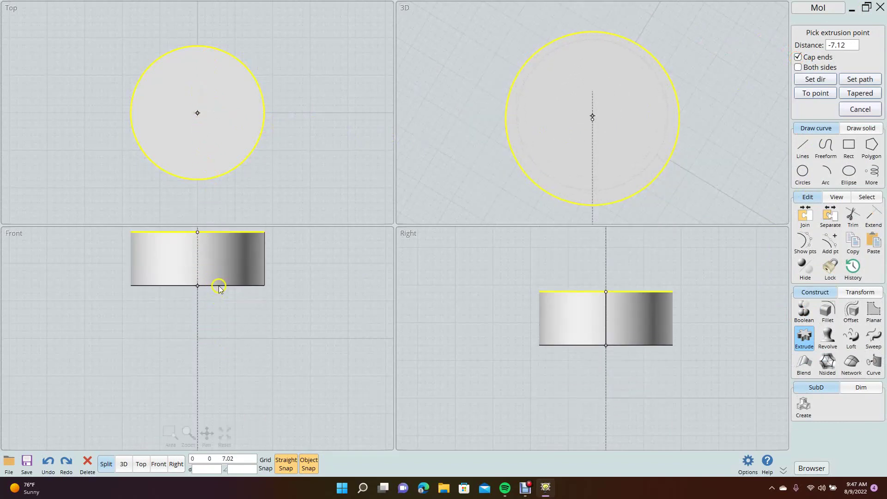
pyautogui.click(217, 283)
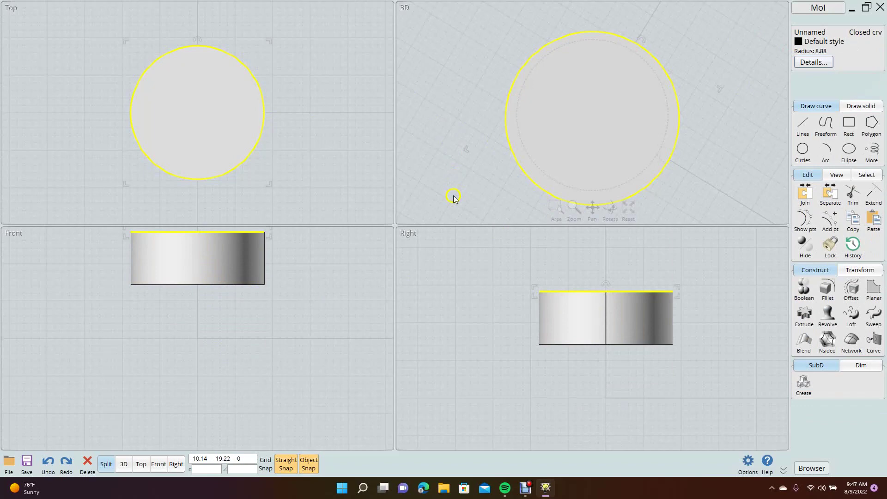
pyautogui.moveTo(452, 88); pyautogui.dragTo(478, 63, button='right')
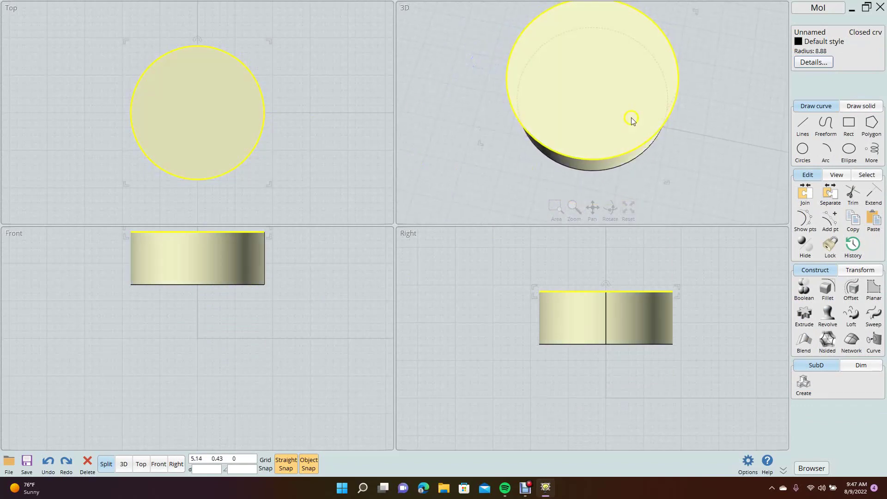
pyautogui.click(741, 174)
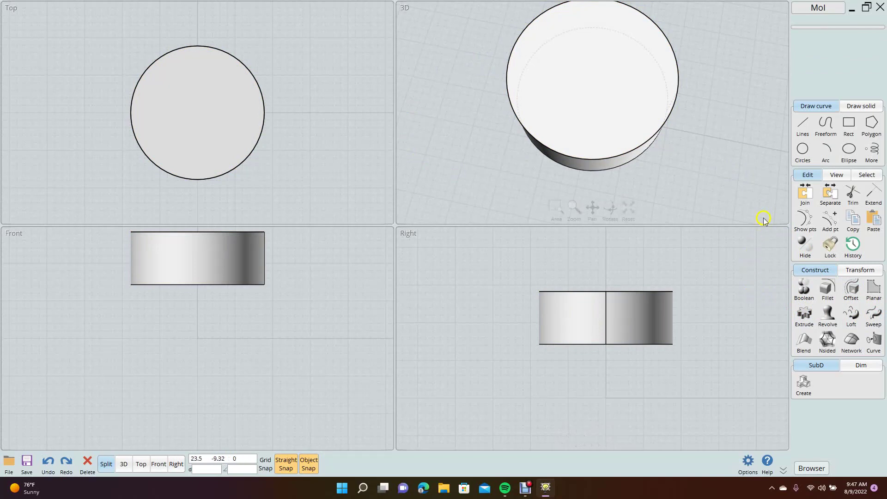
# Draw a circle of radius about 5.49 centred on the cylinder's top face.
pyautogui.click(804, 150)
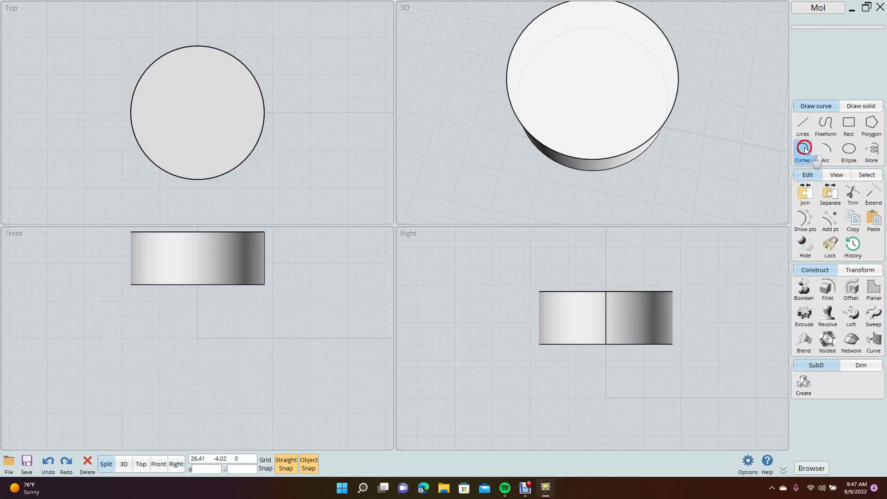
pyautogui.click(595, 76)
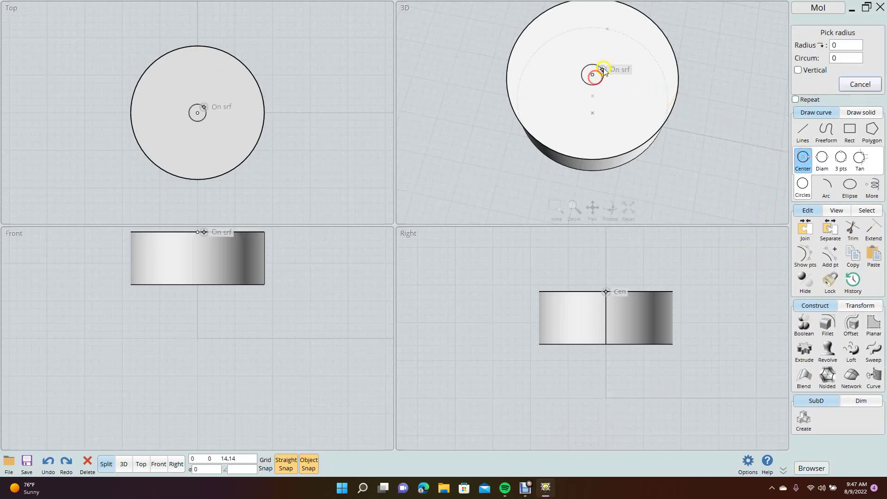
pyautogui.click(633, 44)
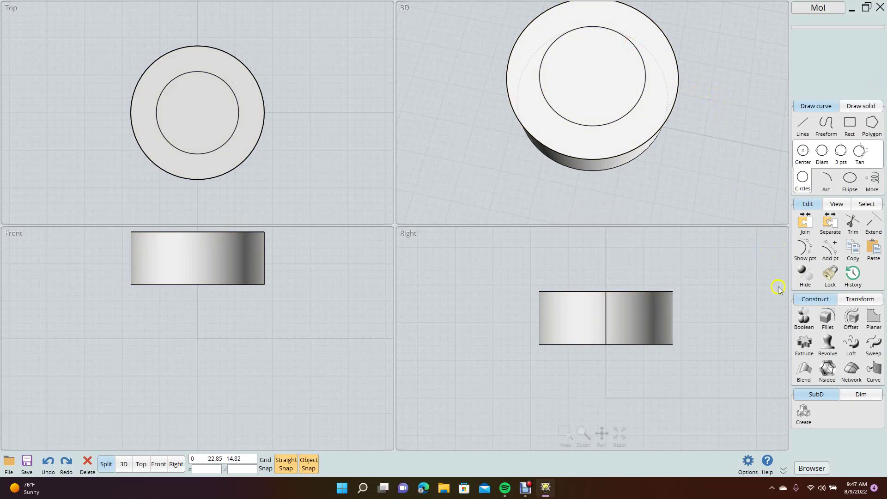
# Cut a hole through the cylinder with a Boolean difference, subtracting the circle drawn on its top face.
pyautogui.click(804, 319)
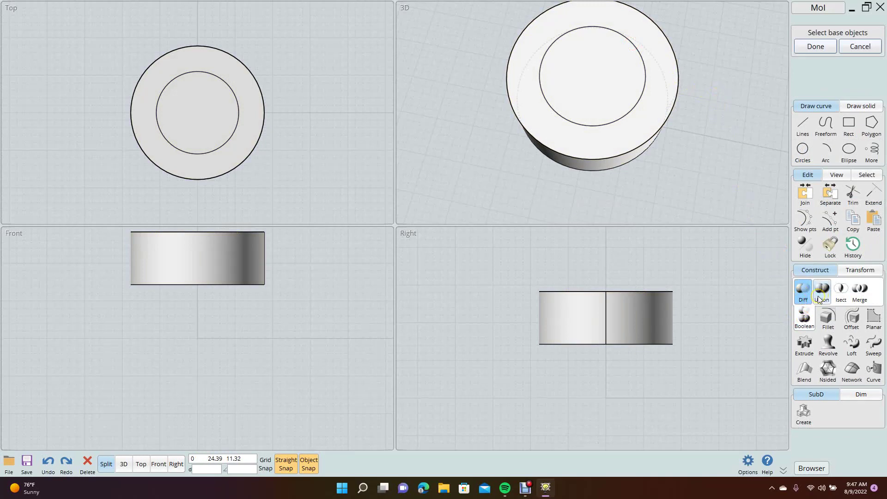
pyautogui.click(803, 298)
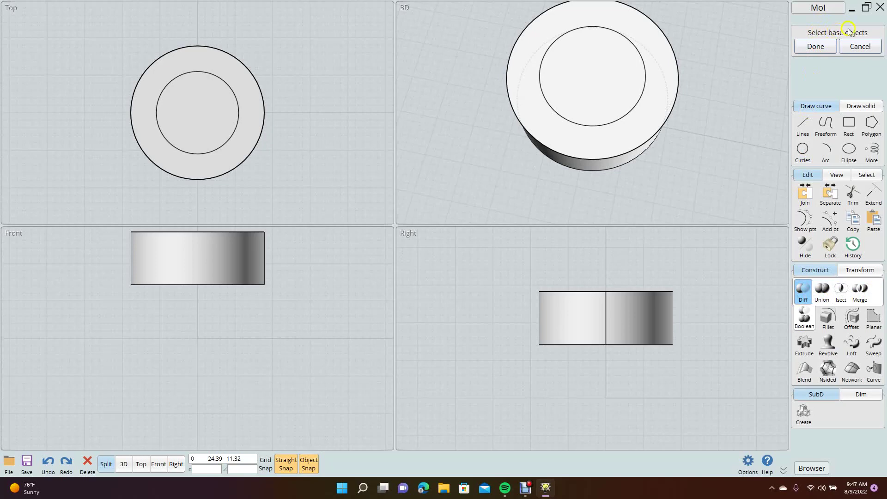
pyautogui.click(625, 164)
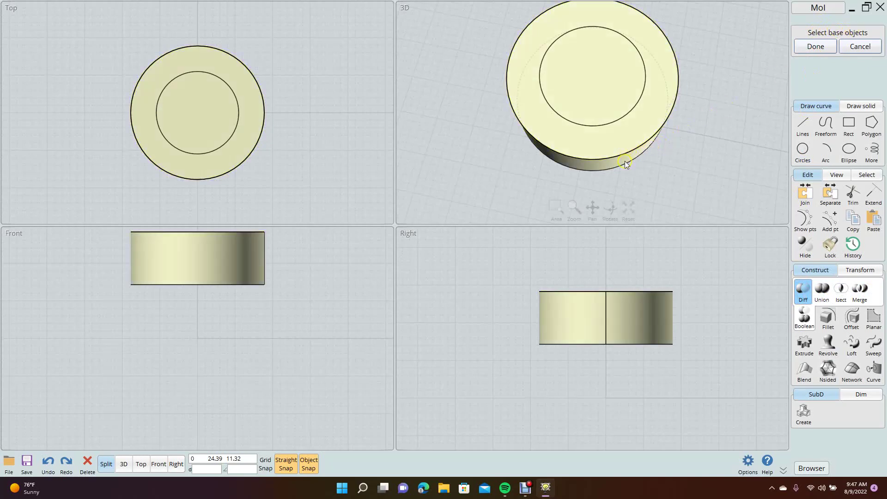
pyautogui.click(624, 161)
pyautogui.click(812, 51)
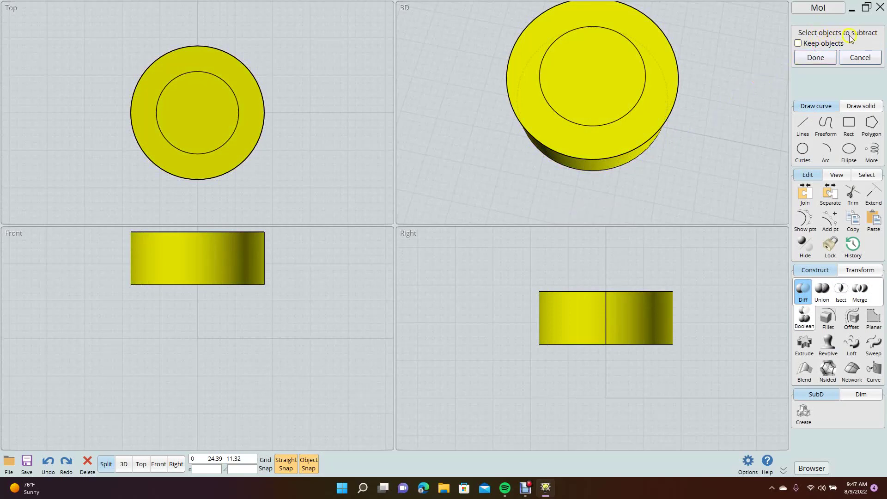
pyautogui.click(611, 122)
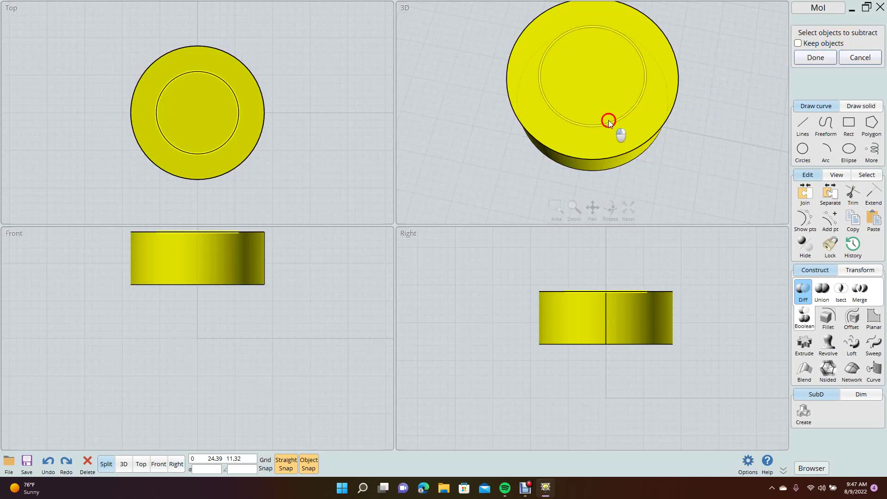
pyautogui.click(803, 59)
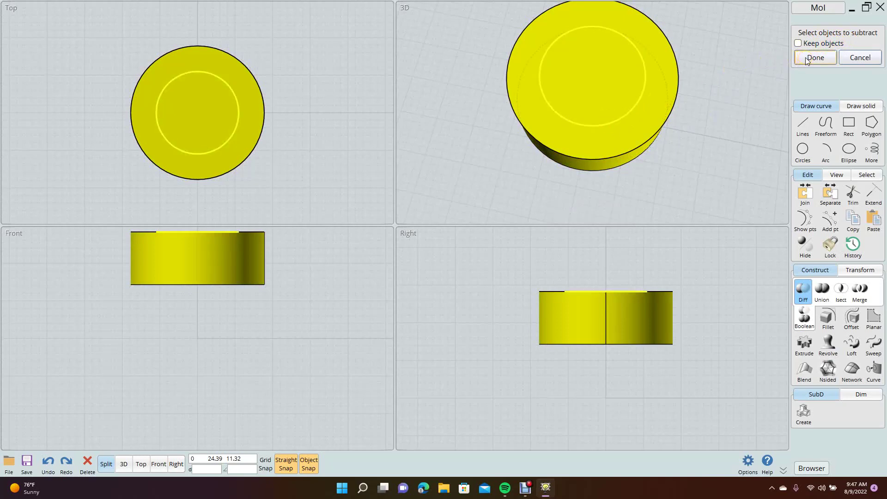
pyautogui.moveTo(744, 62)
pyautogui.mouseDown(button='right')
pyautogui.moveTo(734, 96)
pyautogui.moveTo(736, 155)
pyautogui.moveTo(763, 103)
pyautogui.moveTo(731, 139)
pyautogui.moveTo(742, 66)
pyautogui.moveTo(741, 79)
pyautogui.mouseUp(button='right')
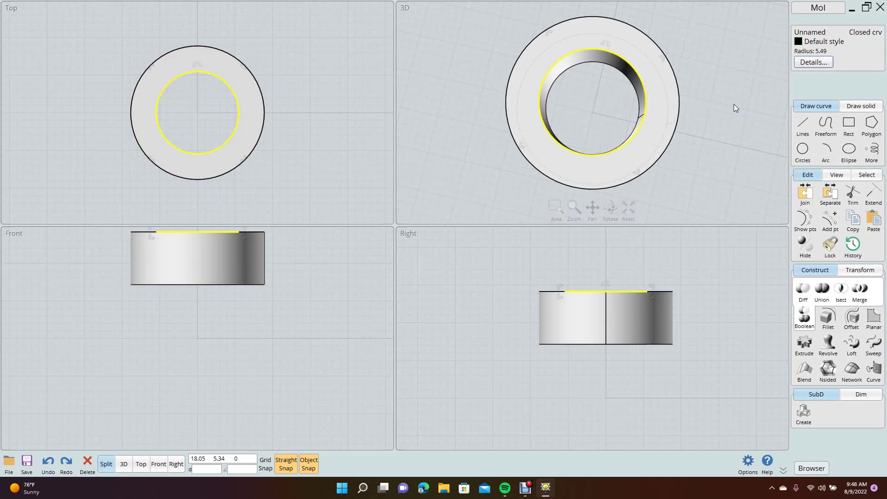
# Delete all objects and draw a circle of radius about 6.08 centred at the origin on the ground plane.
pyautogui.click(797, 301)
pyautogui.hotkey('ctrl', 'a')
pyautogui.press('Delete')
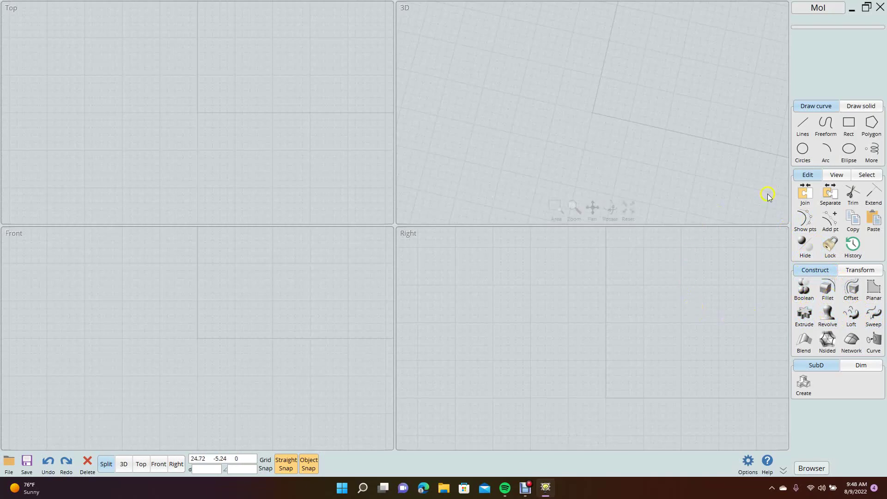
pyautogui.click(803, 157)
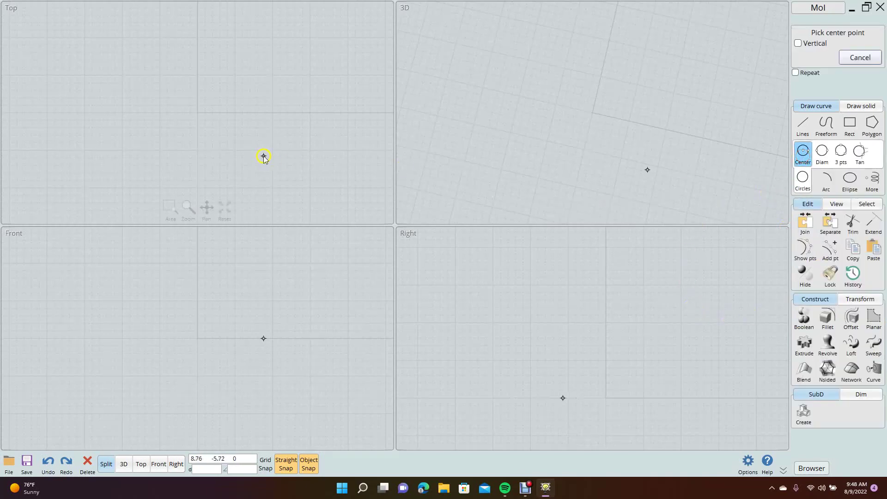
pyautogui.click(198, 121)
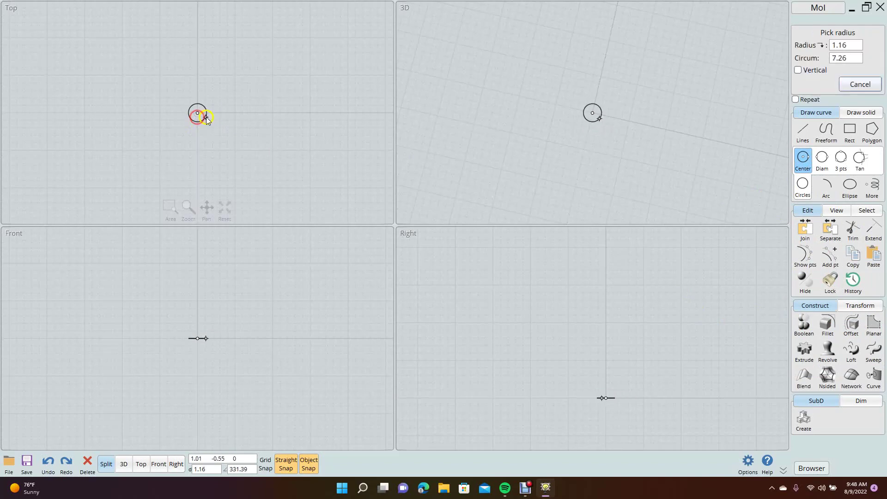
pyautogui.click(244, 106)
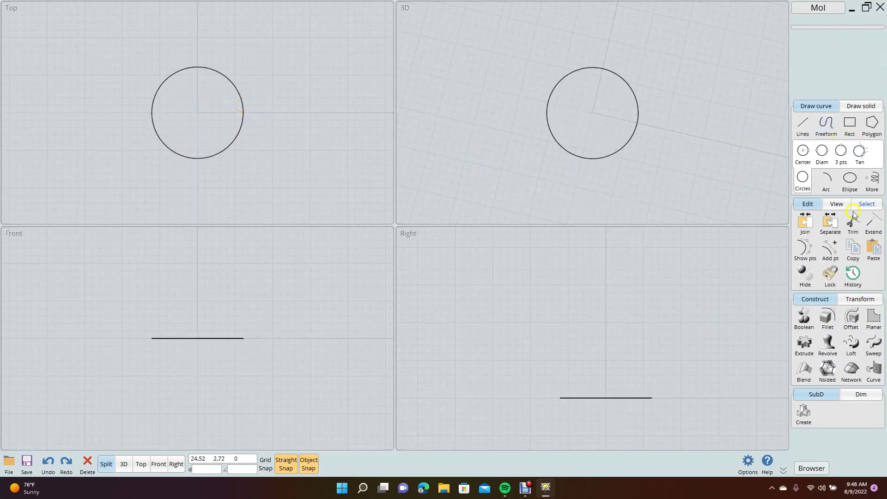
# Extrude the circle about 5.49 units upward with capped ends.
pyautogui.click(803, 344)
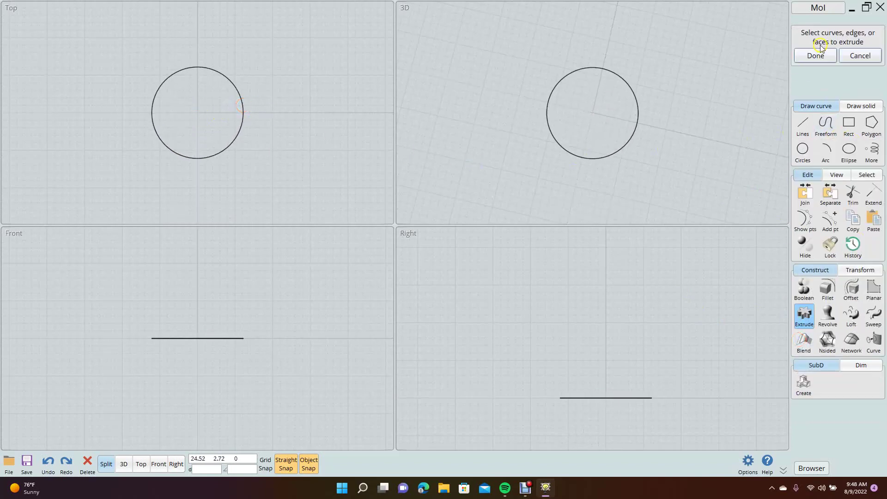
pyautogui.click(160, 147)
pyautogui.click(237, 139)
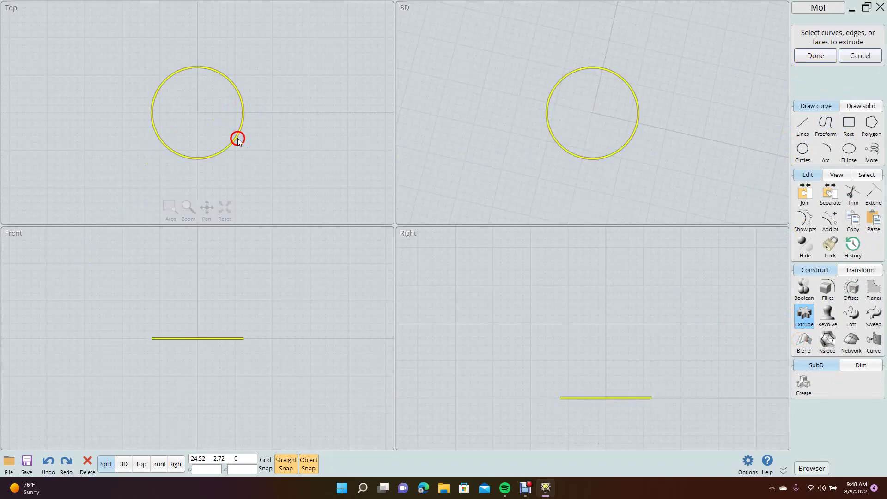
pyautogui.click(816, 56)
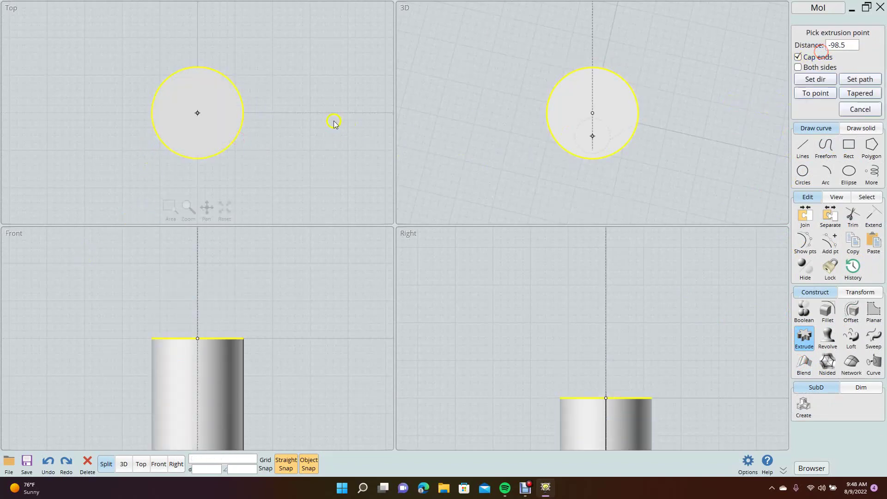
pyautogui.click(265, 299)
# Draw a smaller circle of radius about 2.96 centred on the new cylinder's top face.
pyautogui.moveTo(443, 148); pyautogui.dragTo(440, 123, button='right')
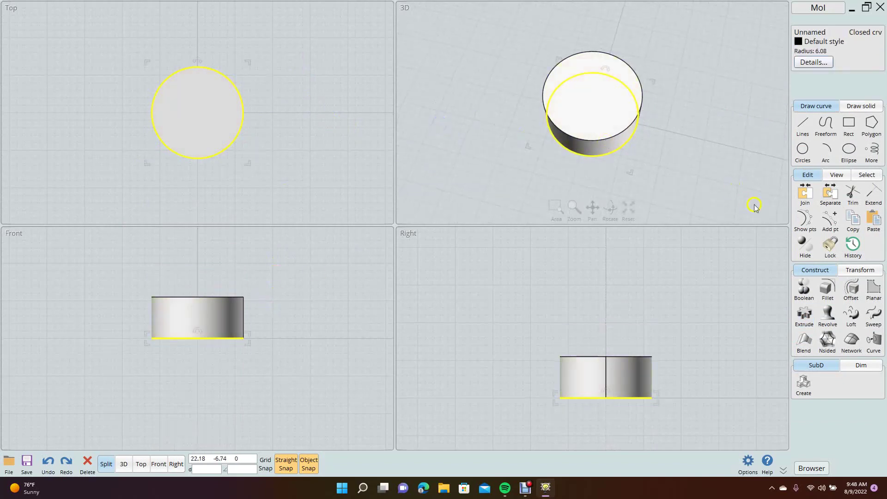
pyautogui.click(802, 156)
pyautogui.click(803, 156)
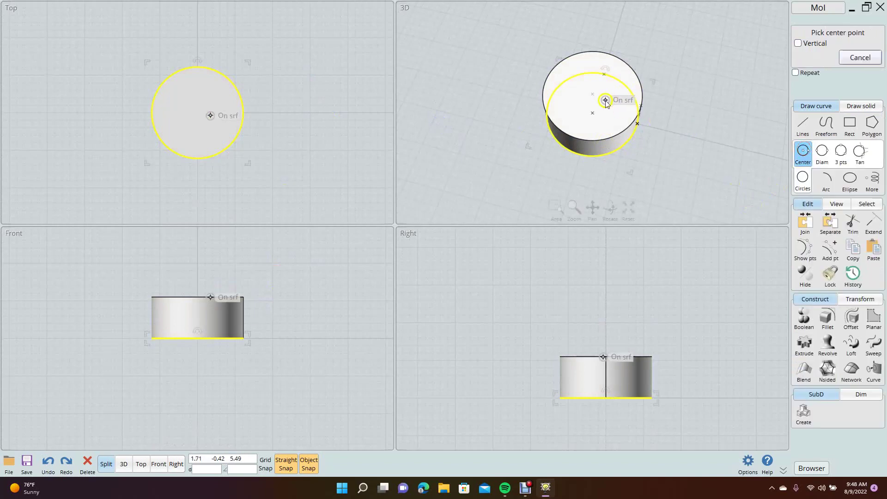
pyautogui.click(594, 95)
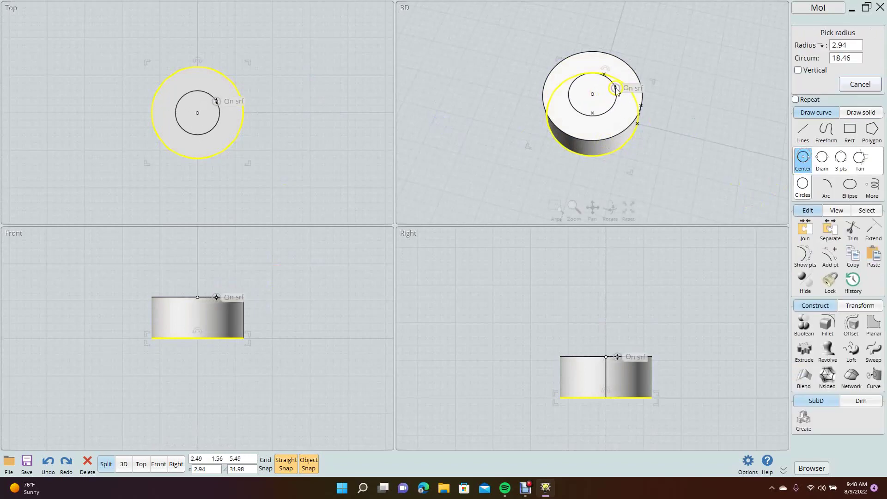
pyautogui.click(615, 86)
# Try to extrude the selected base circle about 11 units downward with capped ends, and undo it.
pyautogui.click(825, 230)
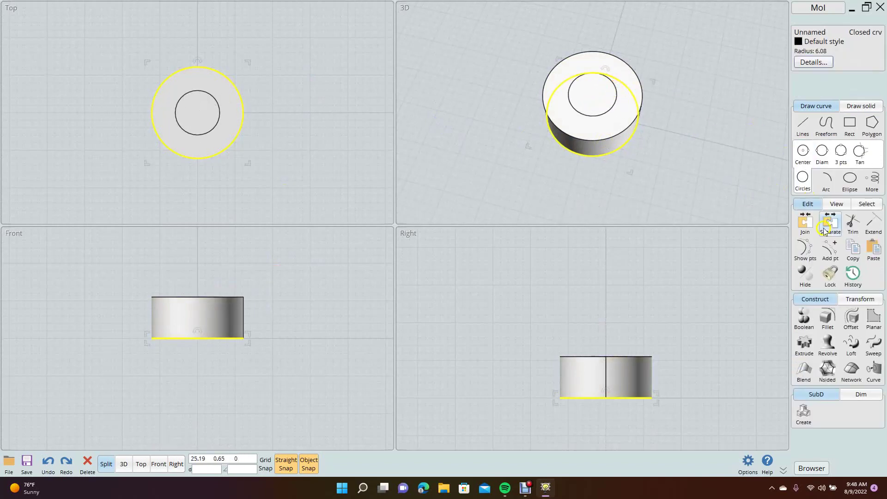
pyautogui.click(804, 342)
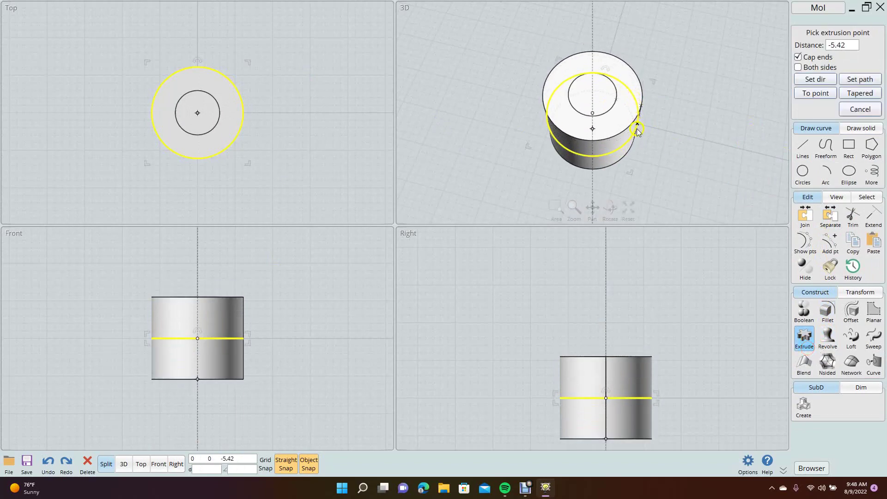
pyautogui.click(639, 145)
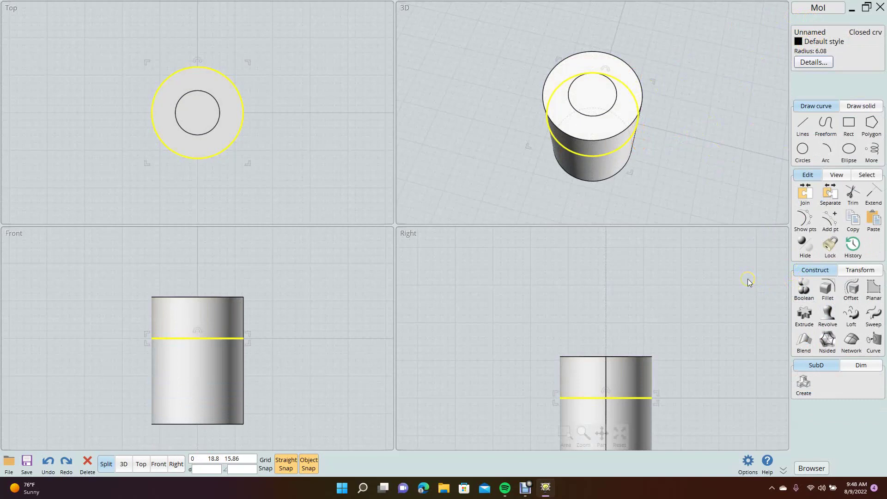
pyautogui.hotkey('ctrl', 'z')
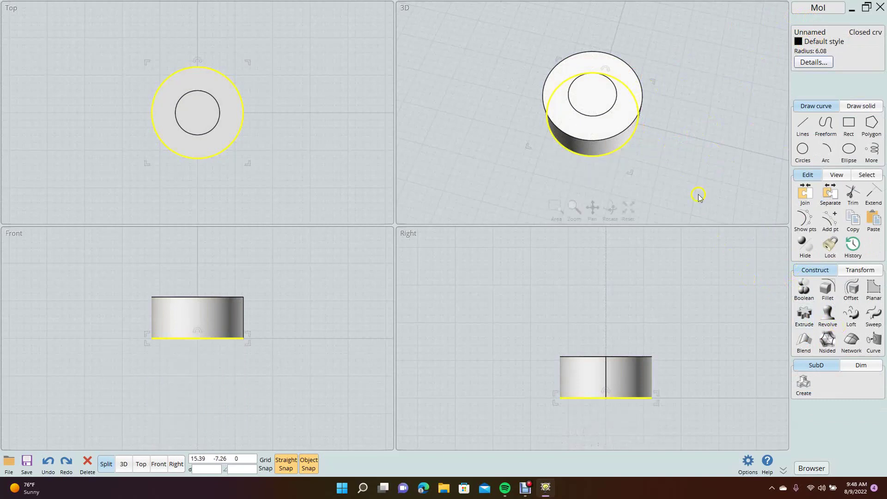
# Select only the small circle on the top face and extrude it about 9.1 units upward.
pyautogui.click(611, 110)
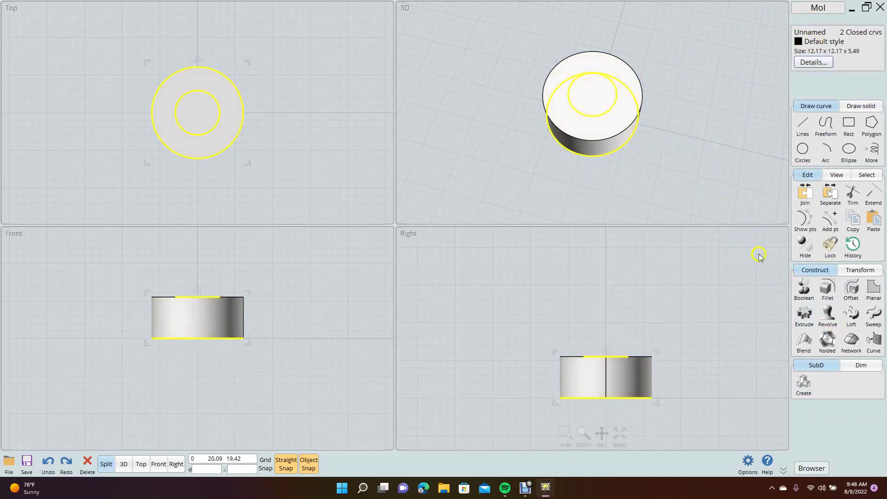
pyautogui.click(693, 163)
pyautogui.click(614, 111)
pyautogui.click(803, 315)
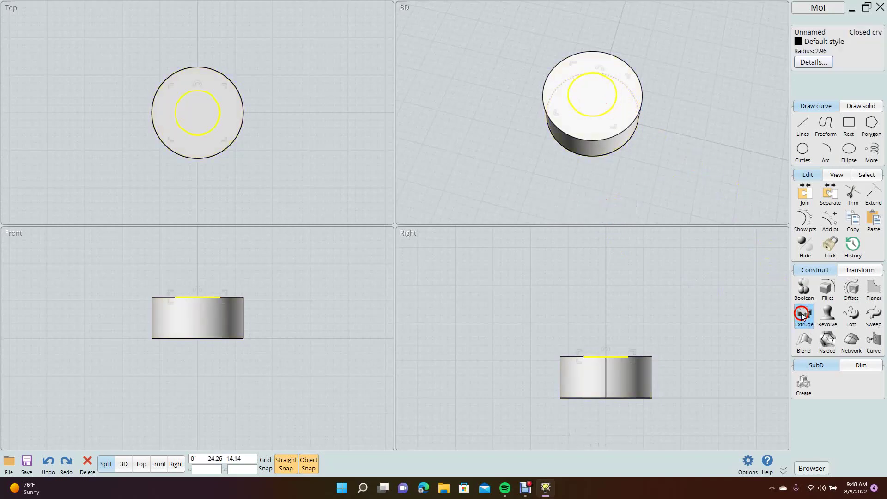
pyautogui.click(665, 57)
pyautogui.click(703, 139)
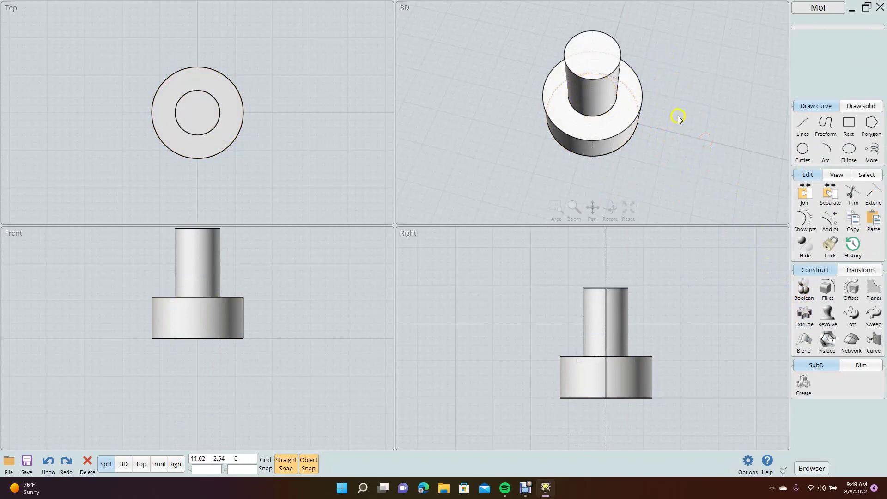
# Select all objects and fillet the edges of both stacked cylinders with a 0.5 radius and the Circular shape.
pyautogui.moveTo(678, 117); pyautogui.dragTo(693, 93, button='right')
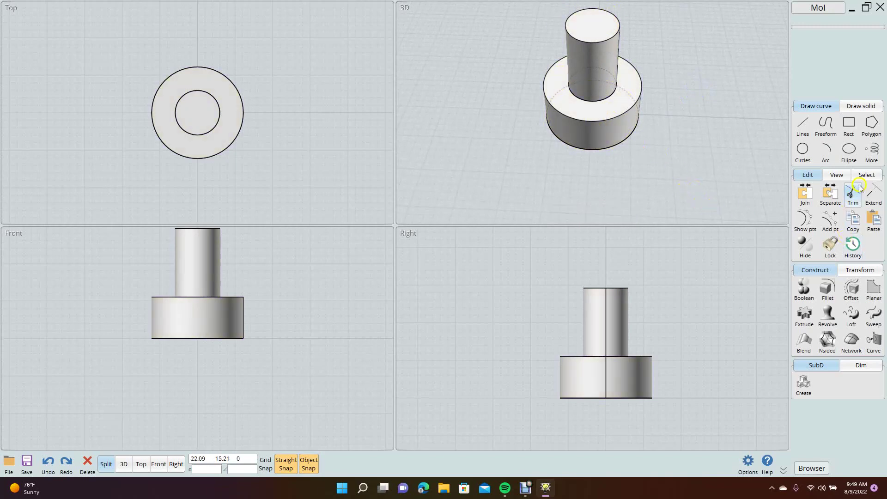
pyautogui.click(871, 175)
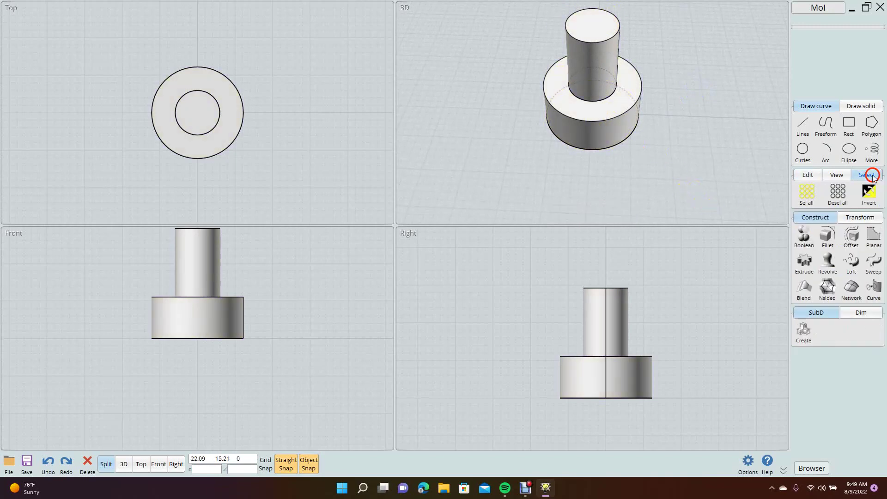
pyautogui.click(807, 193)
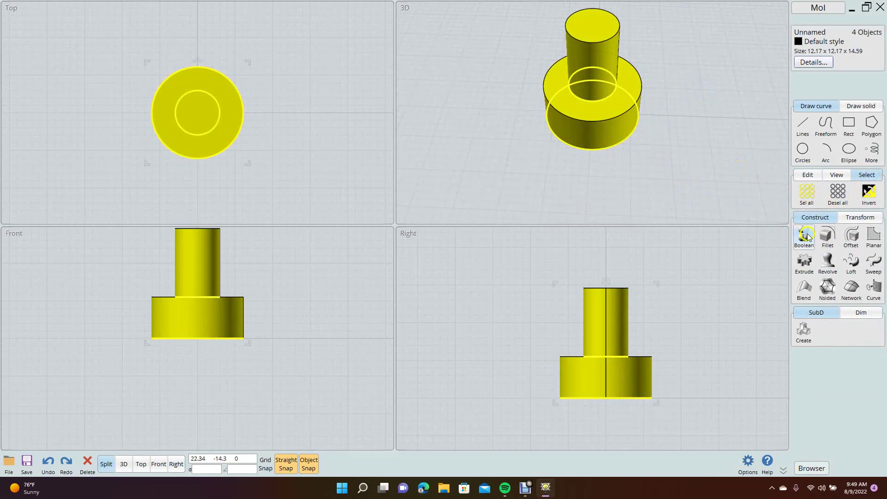
pyautogui.click(828, 236)
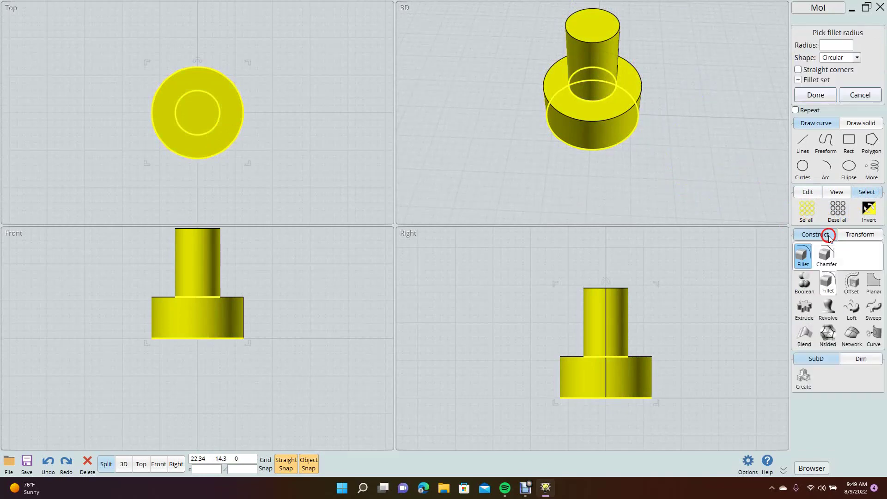
pyautogui.click(827, 46)
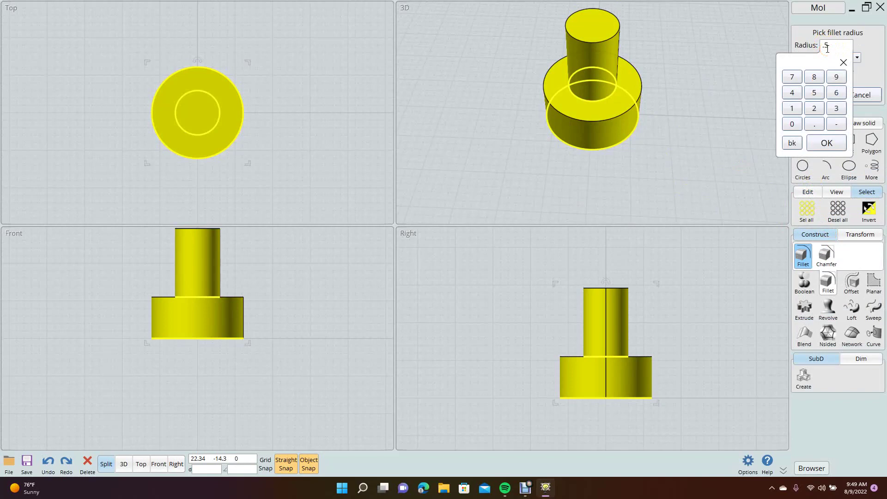
pyautogui.click(822, 144)
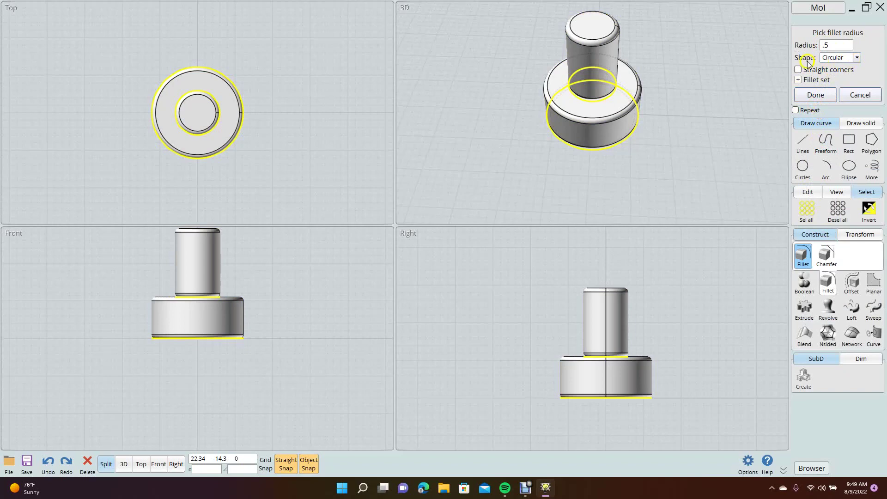
pyautogui.click(857, 58)
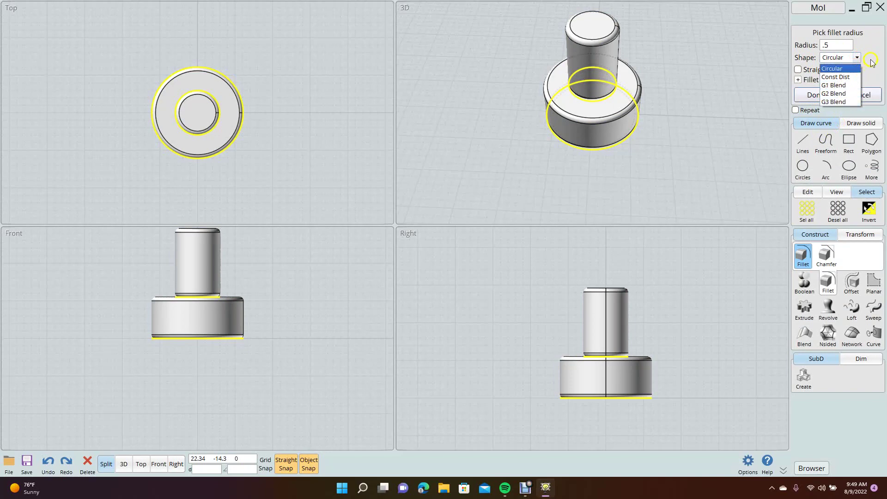
pyautogui.click(871, 61)
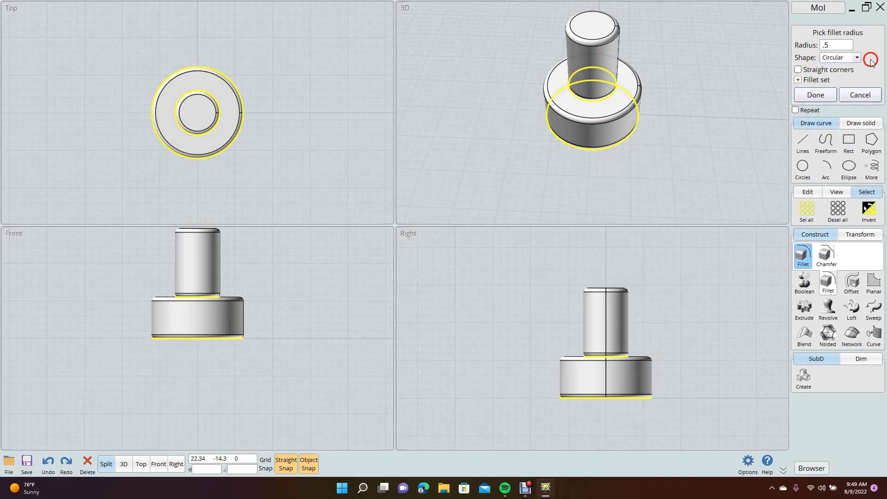
pyautogui.click(817, 94)
pyautogui.moveTo(707, 47); pyautogui.dragTo(666, 33, button='right')
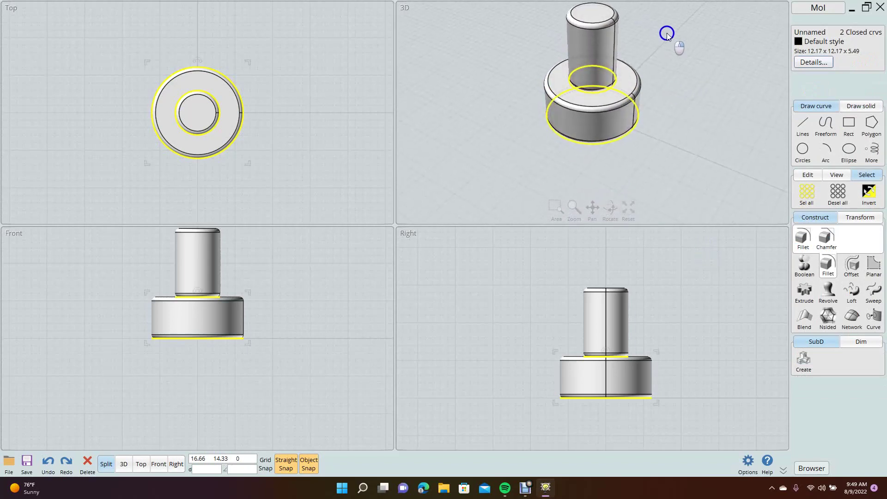
pyautogui.click(719, 107)
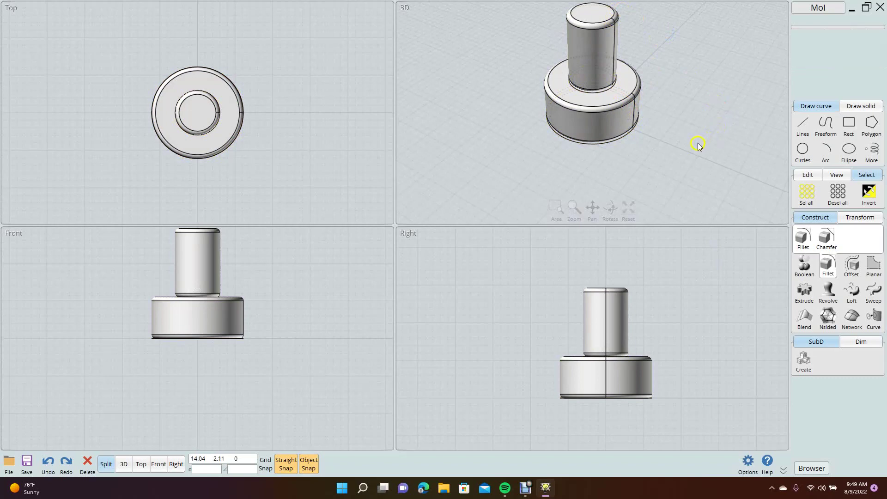
# Delete the filleted cylinders and their circles to clear the scene.
pyautogui.hotkey('ctrl', 'a')
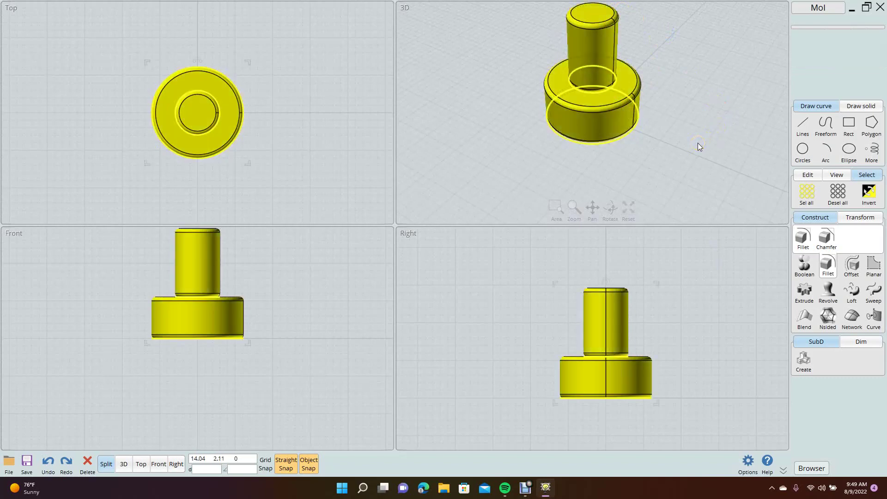
pyautogui.press('Delete')
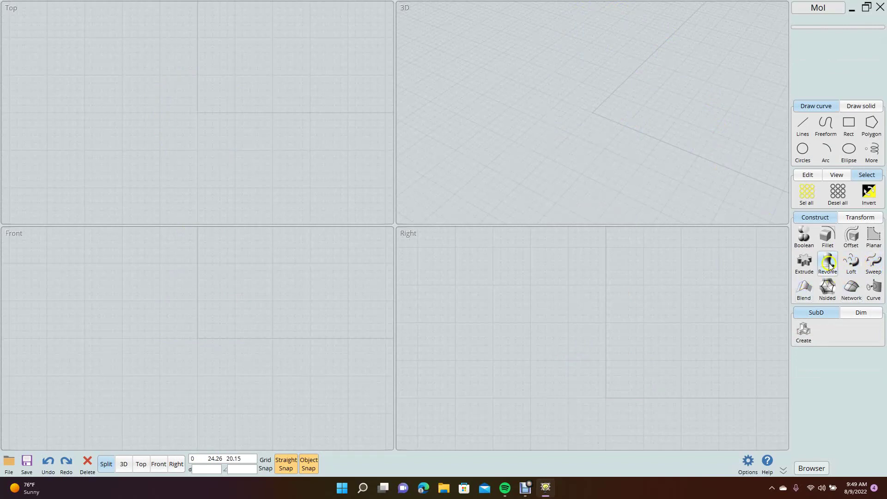
pyautogui.click(833, 235)
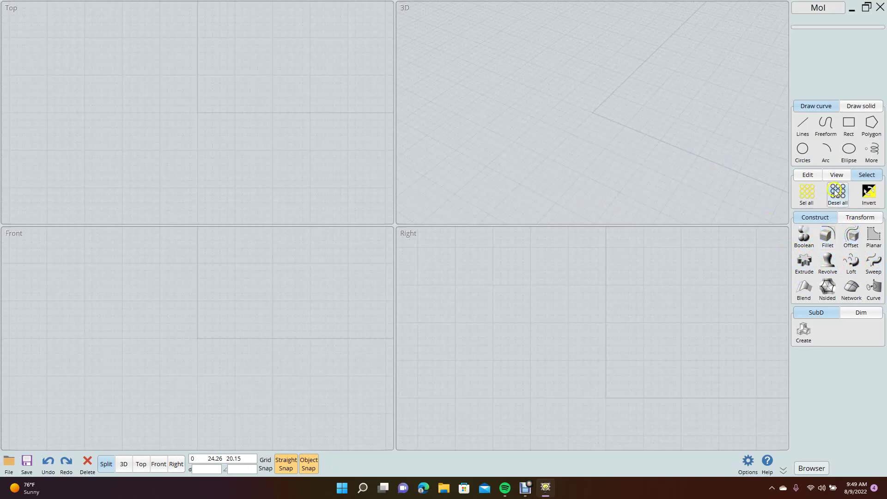
# Draw a rectangle centred on the origin in the Top view, about 28.22 by 8.24 units.
pyautogui.click(849, 124)
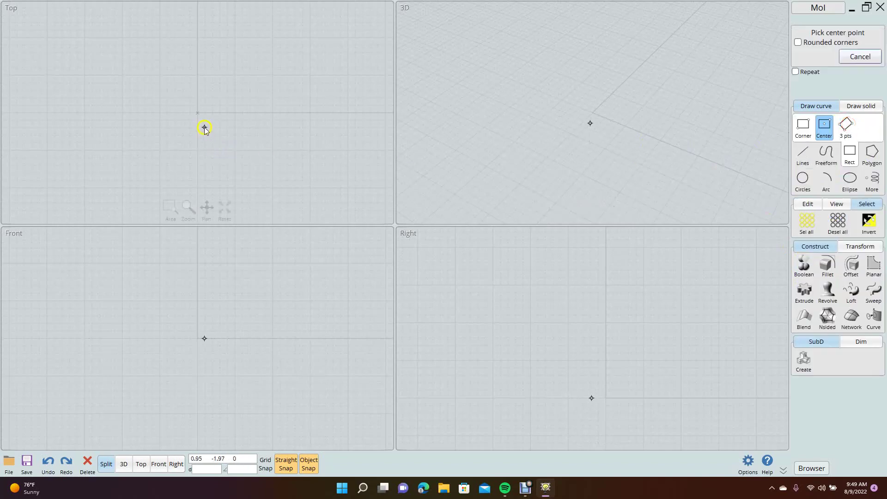
pyautogui.click(198, 113)
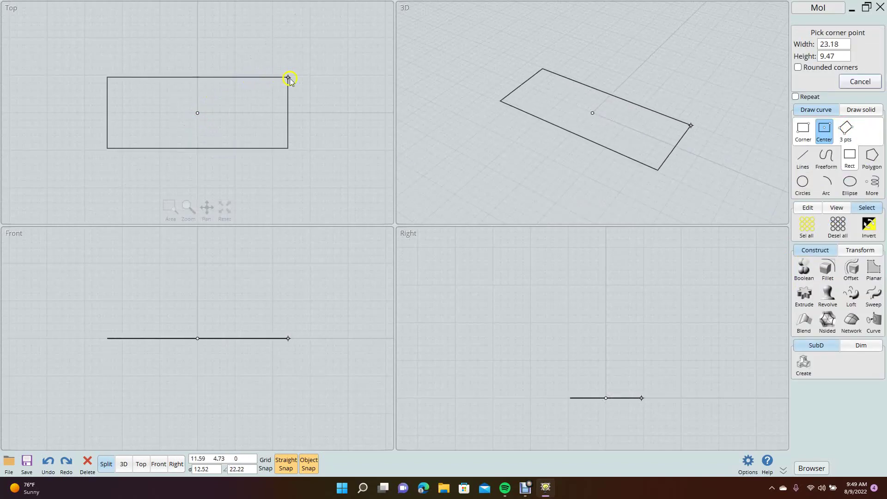
pyautogui.click(303, 83)
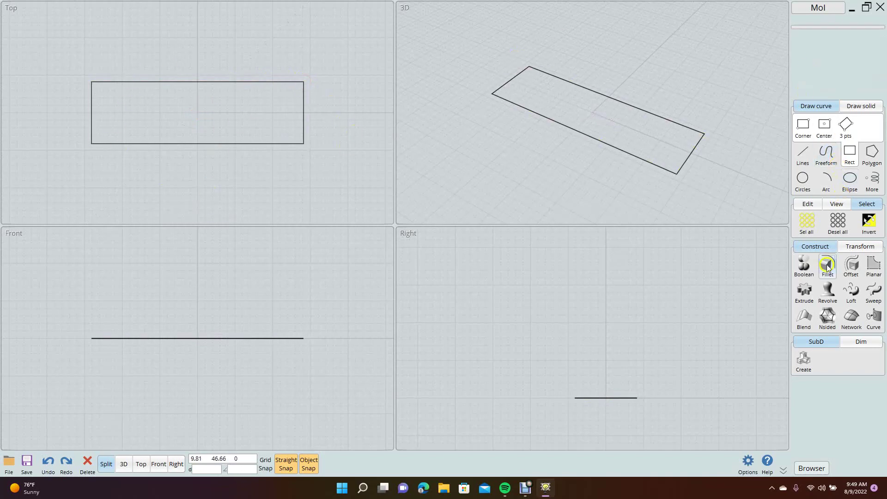
# Offset the rectangle inward with sharp corners to make an inner rectangle about 25.88 by 5.9 units.
pyautogui.click(853, 267)
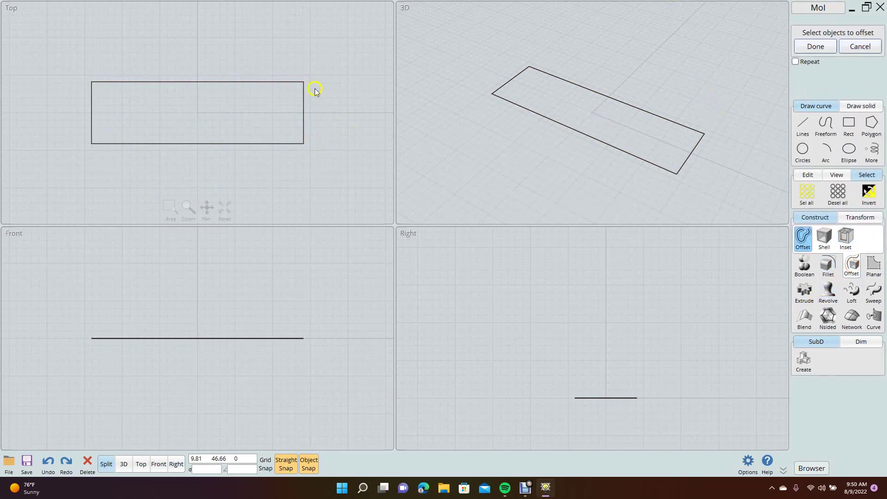
pyautogui.click(269, 82)
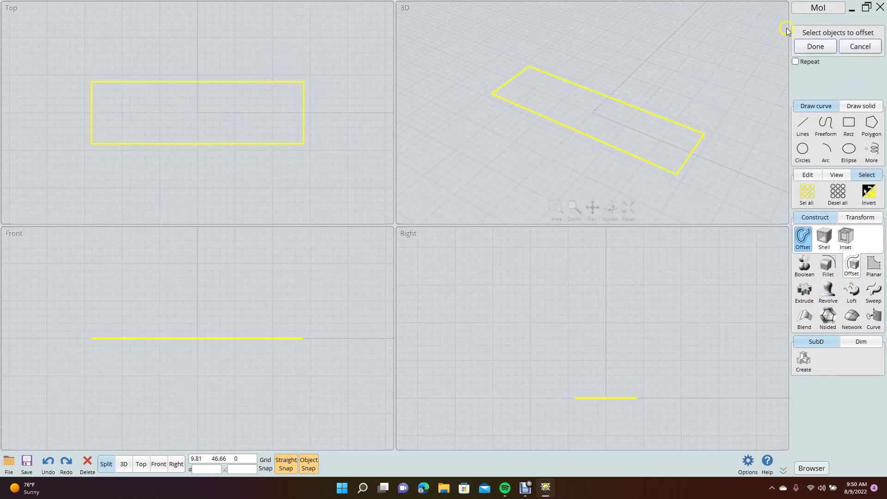
pyautogui.click(816, 47)
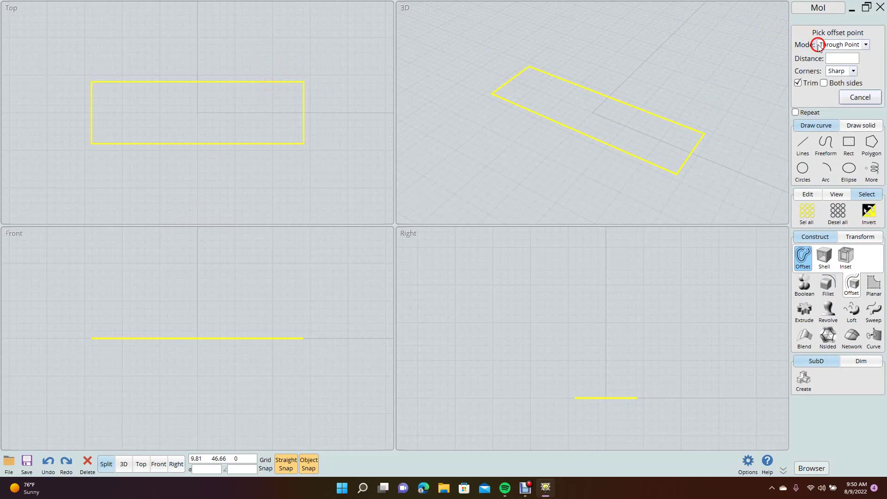
pyautogui.click(296, 114)
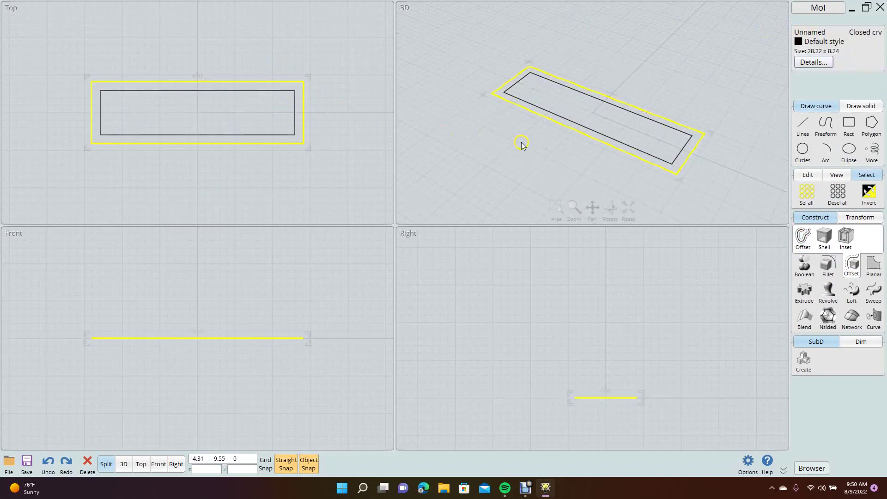
# Extrude the outer rectangle about 7.33 units downward with capped ends.
pyautogui.click(803, 289)
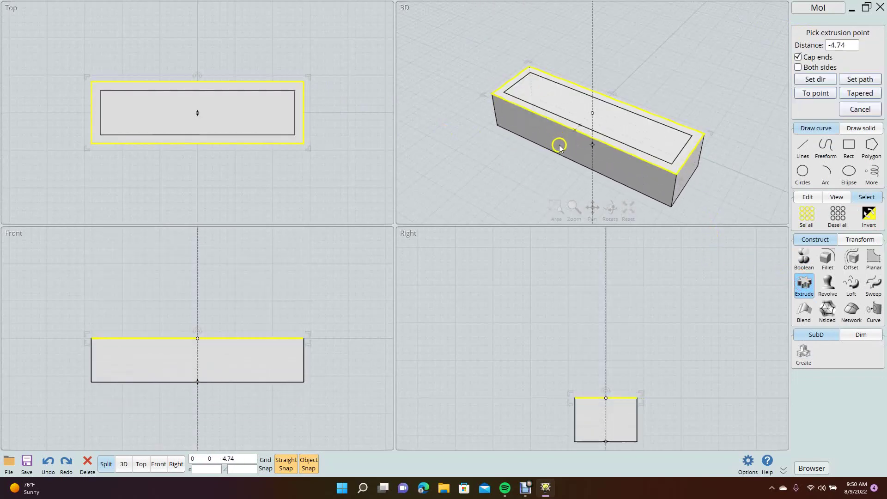
pyautogui.click(562, 154)
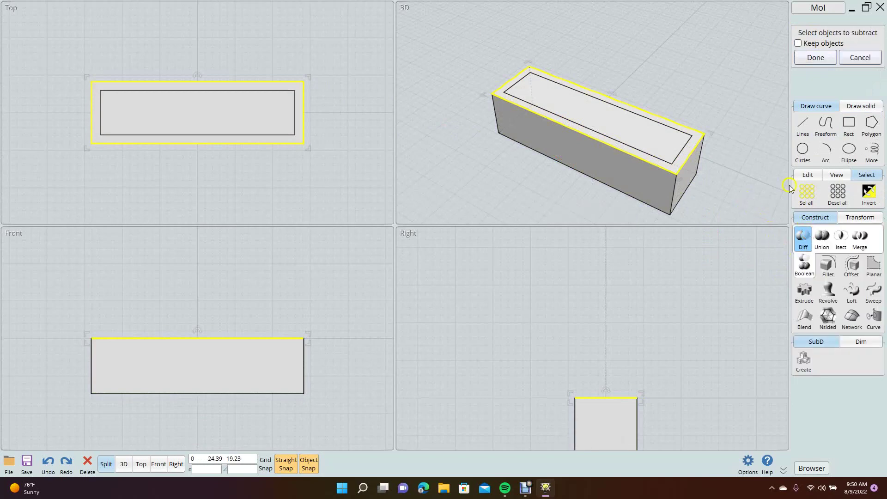
# Try a Boolean difference with the outer rectangle as base and the box as the object to subtract, and clear the selection.
pyautogui.click(647, 170)
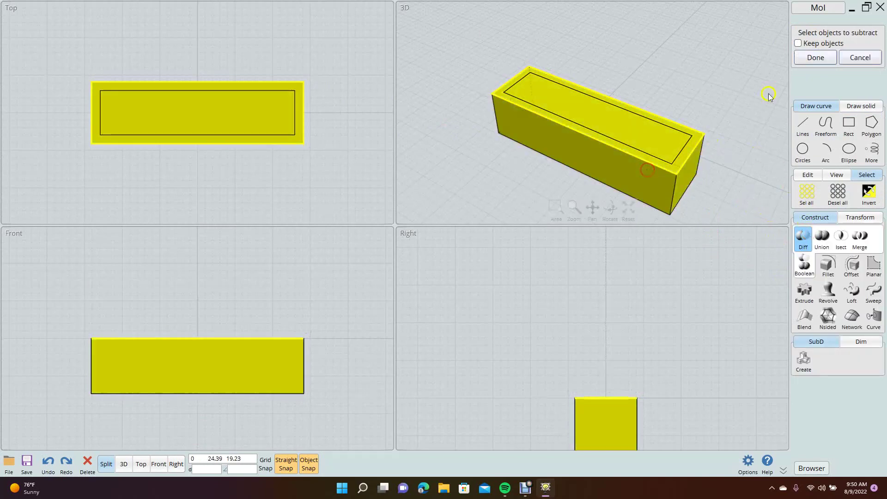
pyautogui.click(824, 57)
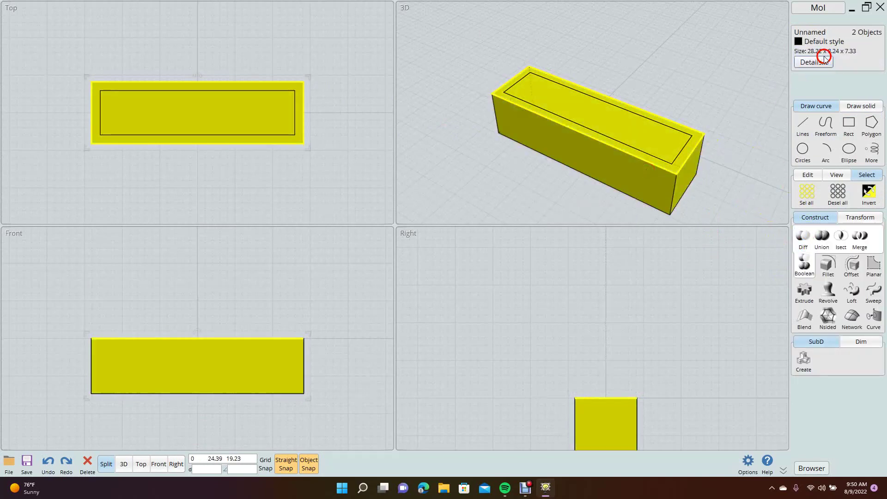
pyautogui.click(598, 131)
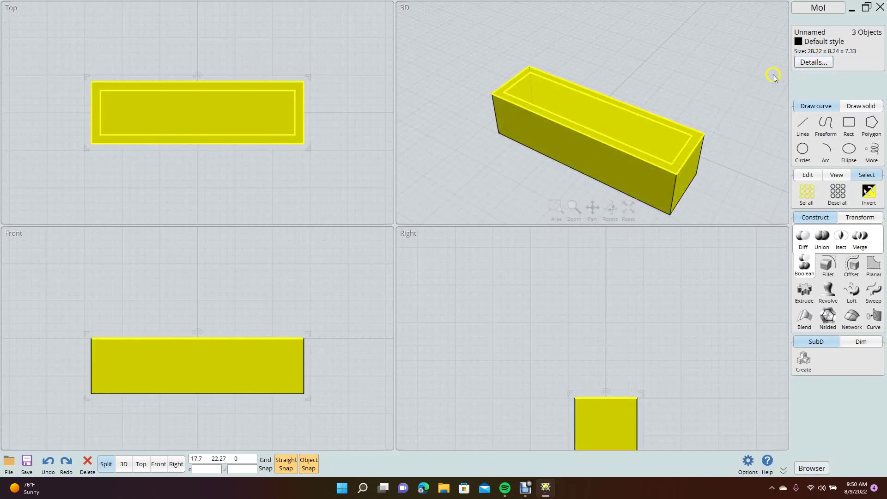
pyautogui.click(722, 102)
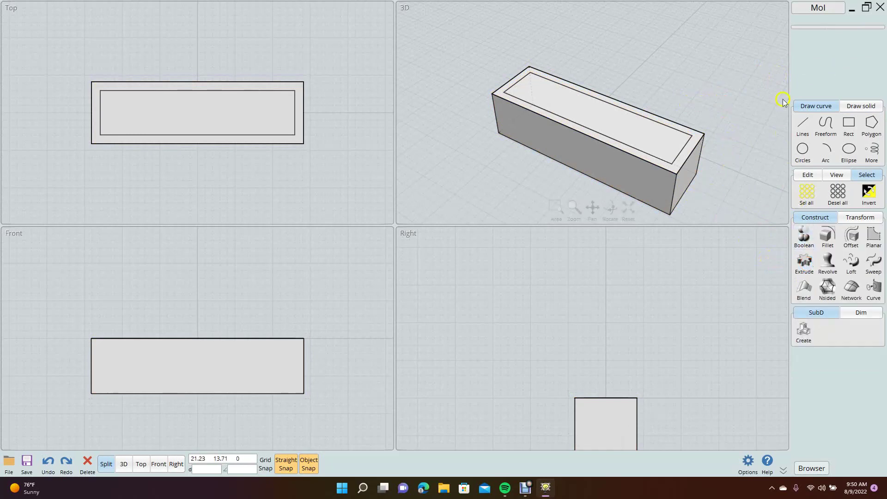
pyautogui.click(747, 48)
# Hollow the box with a Boolean difference, using the box as base and the inner rectangle as the cutting object.
pyautogui.click(808, 248)
pyautogui.click(806, 242)
pyautogui.click(690, 189)
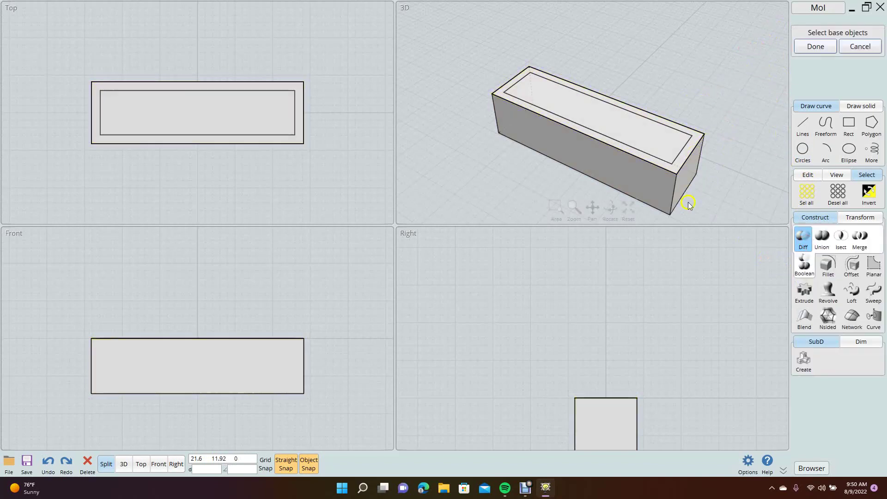
pyautogui.click(644, 192)
pyautogui.click(817, 47)
pyautogui.click(817, 46)
pyautogui.click(638, 115)
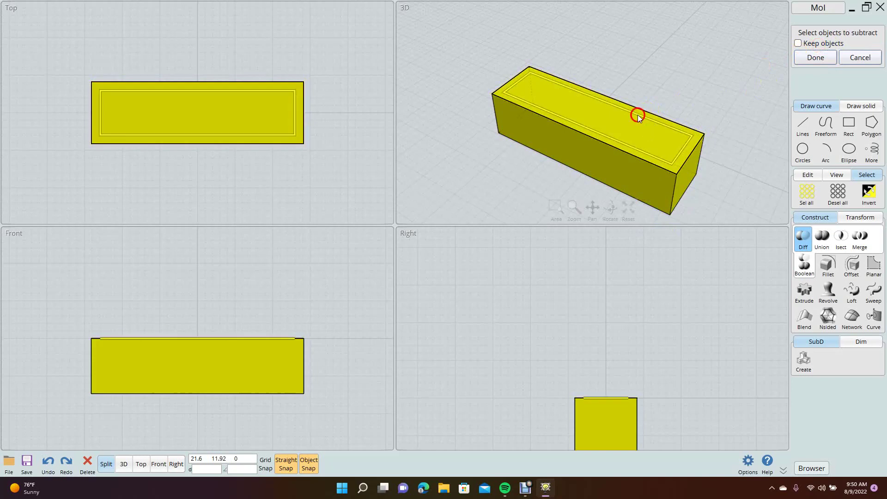
pyautogui.click(814, 58)
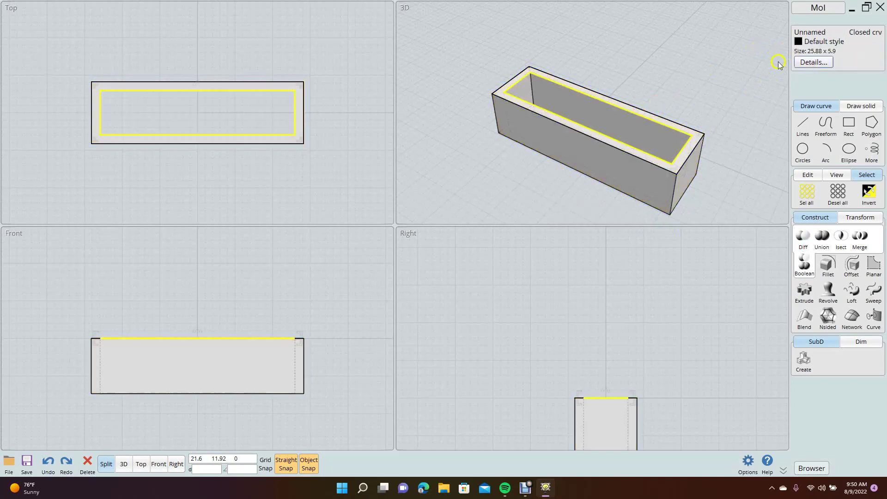
pyautogui.moveTo(689, 50); pyautogui.dragTo(705, 59, button='right')
pyautogui.click(715, 66)
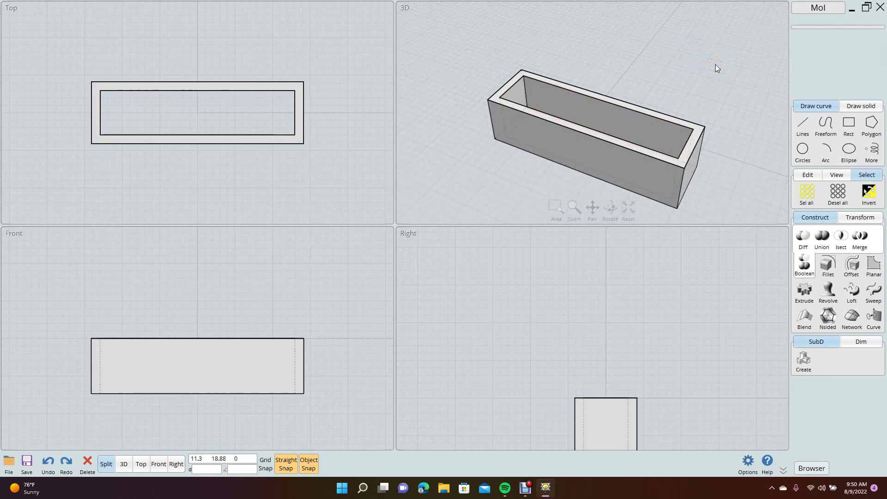
# Draw a circle of radius about 2.9 centred on the box's long front face in the Front view.
pyautogui.click(284, 356)
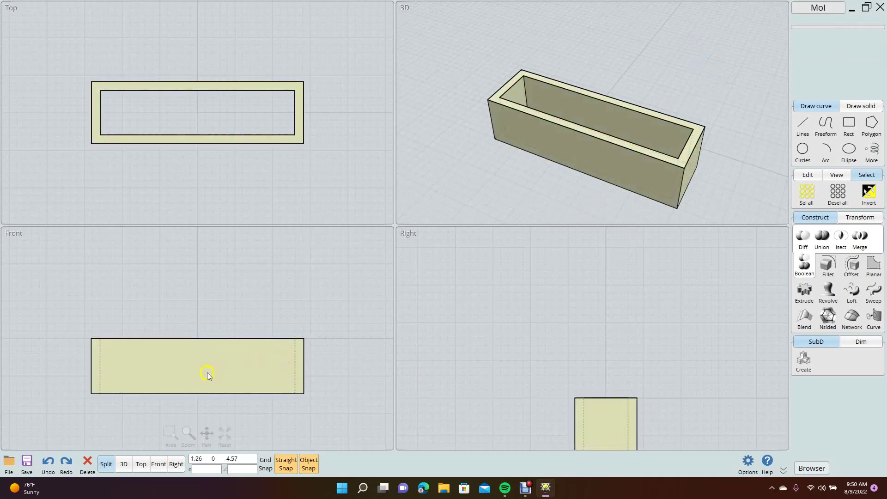
pyautogui.click(713, 254)
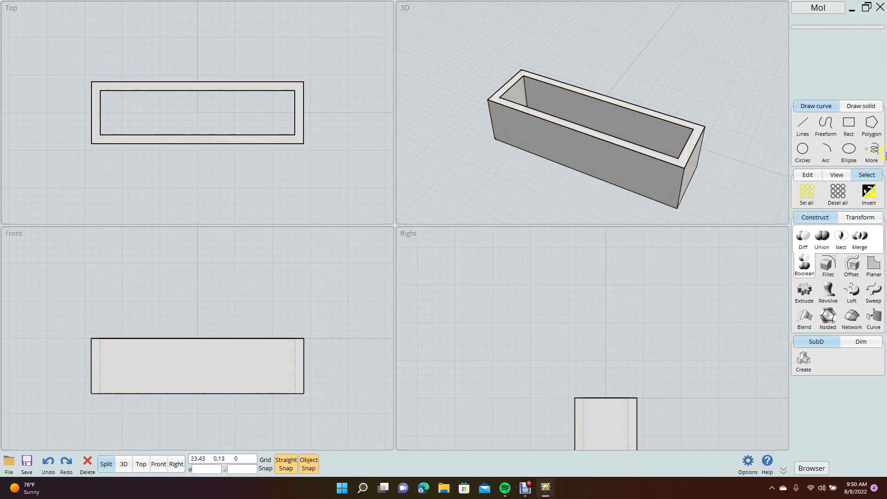
pyautogui.click(803, 152)
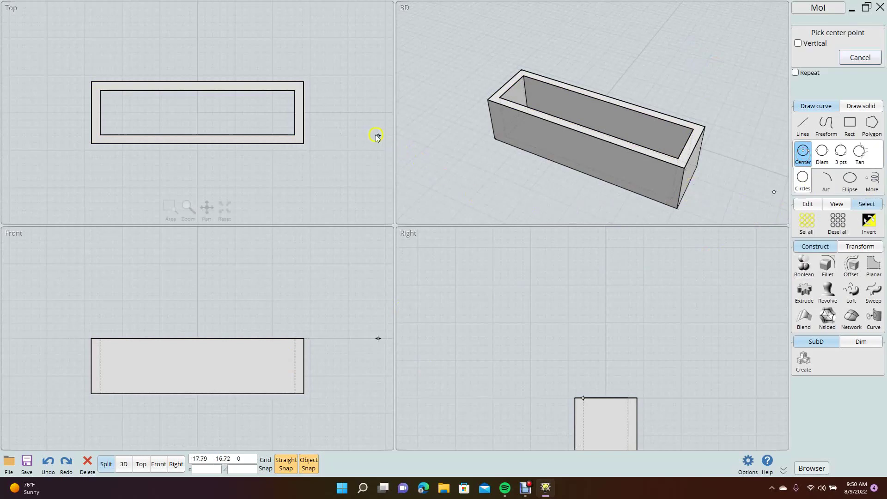
pyautogui.click(198, 366)
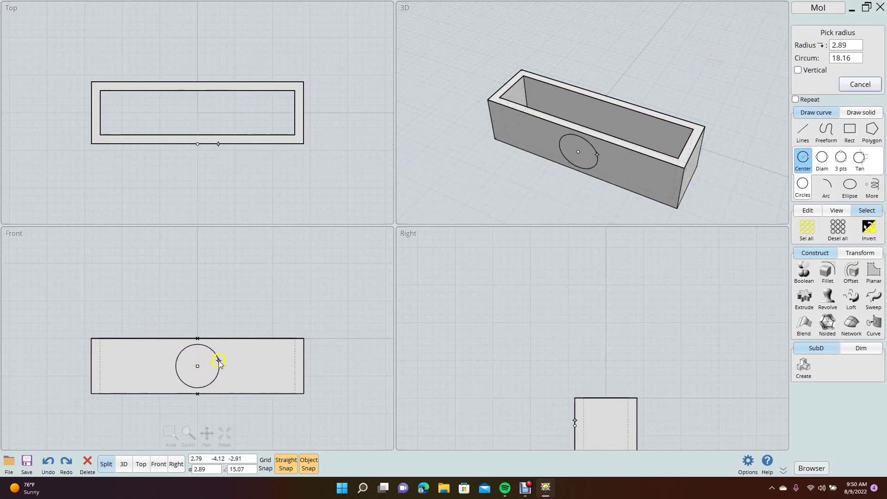
pyautogui.click(220, 361)
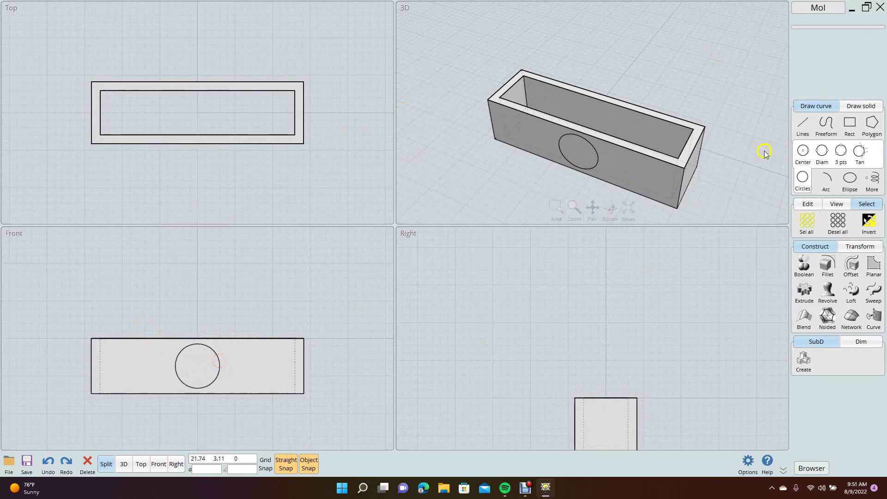
# Extrude the circle outward from the box's long front face with capped ends.
pyautogui.click(804, 290)
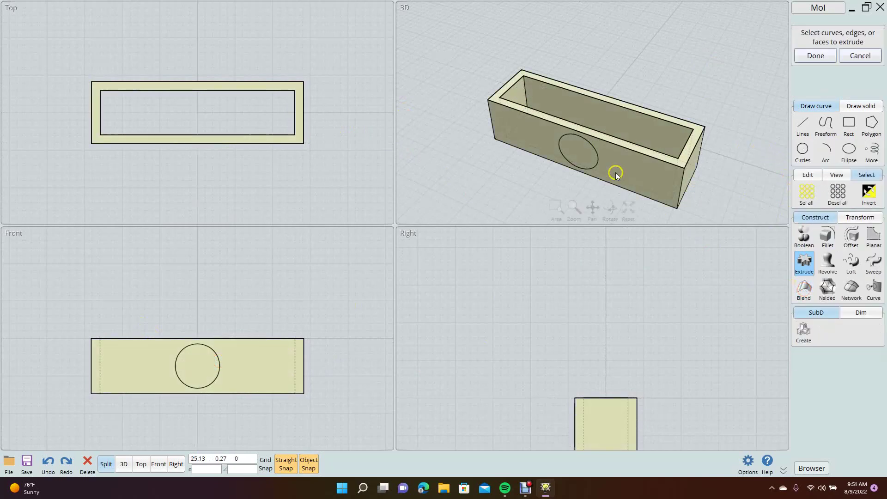
pyautogui.click(596, 158)
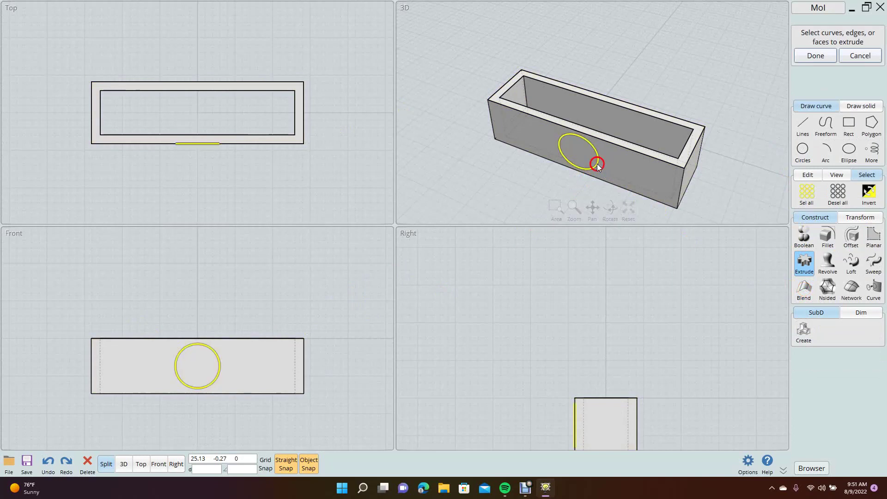
pyautogui.click(815, 56)
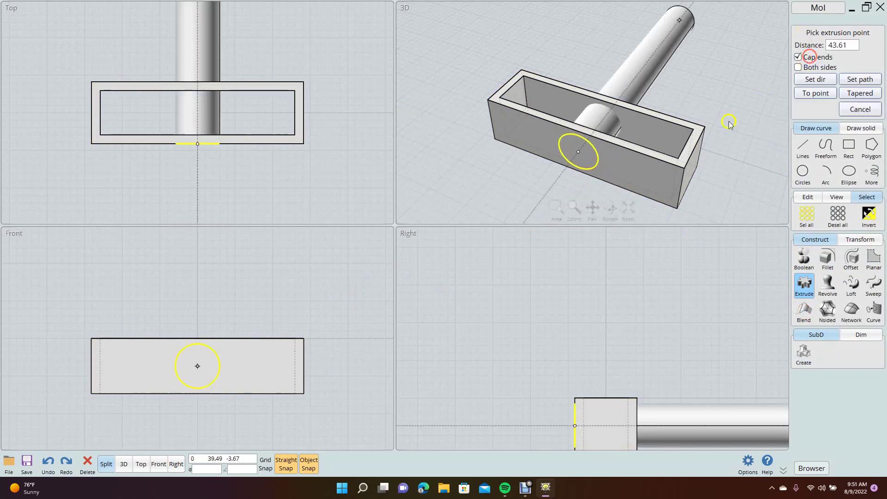
pyautogui.click(521, 267)
pyautogui.click(692, 61)
# Select every object in the scene and delete it all.
pyautogui.moveTo(682, 60); pyautogui.dragTo(585, 45)
pyautogui.moveTo(584, 45); pyautogui.dragTo(687, 57, button='right')
pyautogui.hotkey('ctrl', 'a')
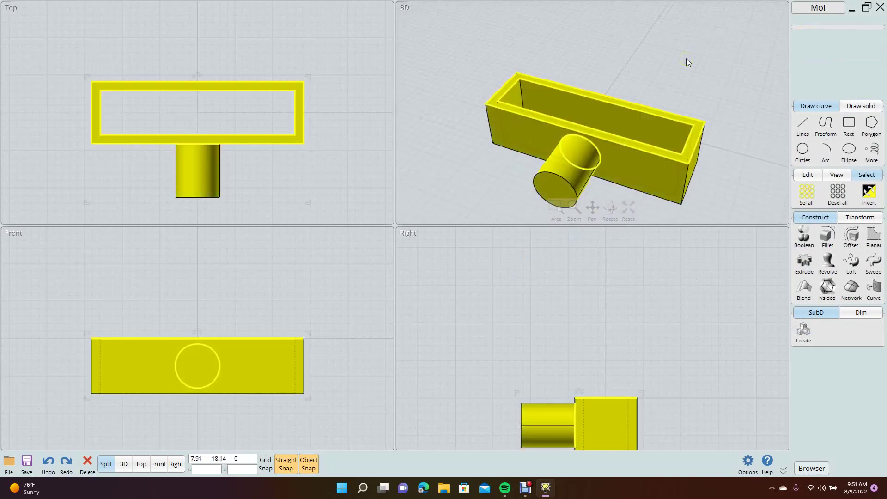
pyautogui.press('Delete')
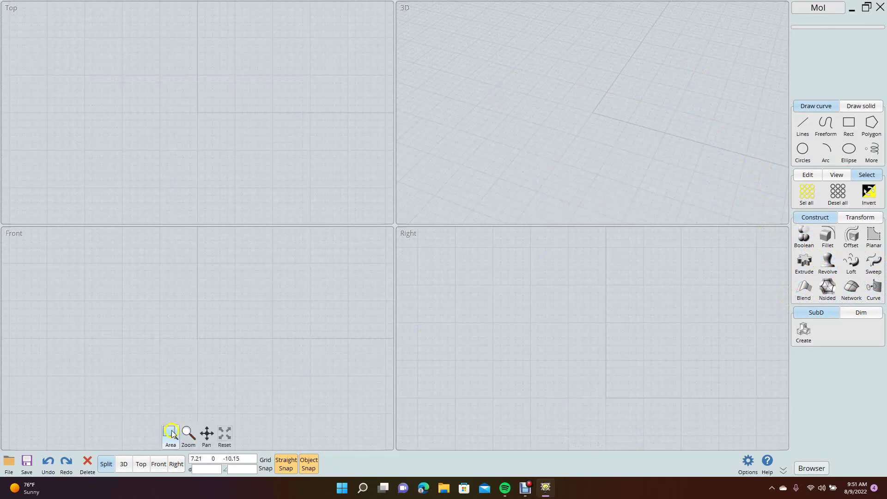
# Review the 3D-only and split viewport layouts and the curve and solid drawing tools.
pyautogui.click(123, 465)
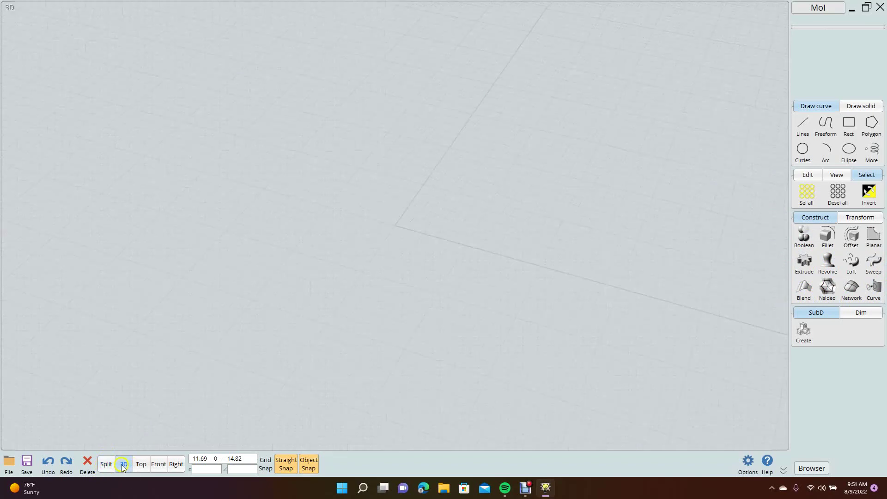
pyautogui.click(106, 465)
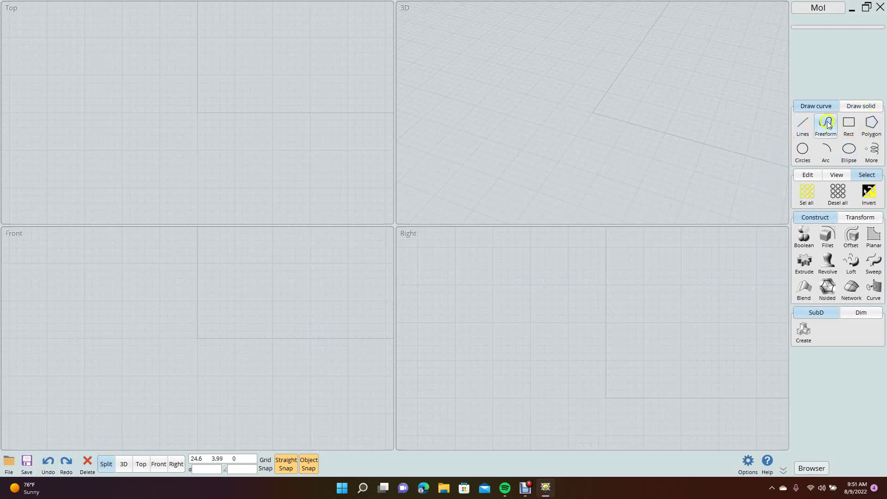
pyautogui.click(861, 106)
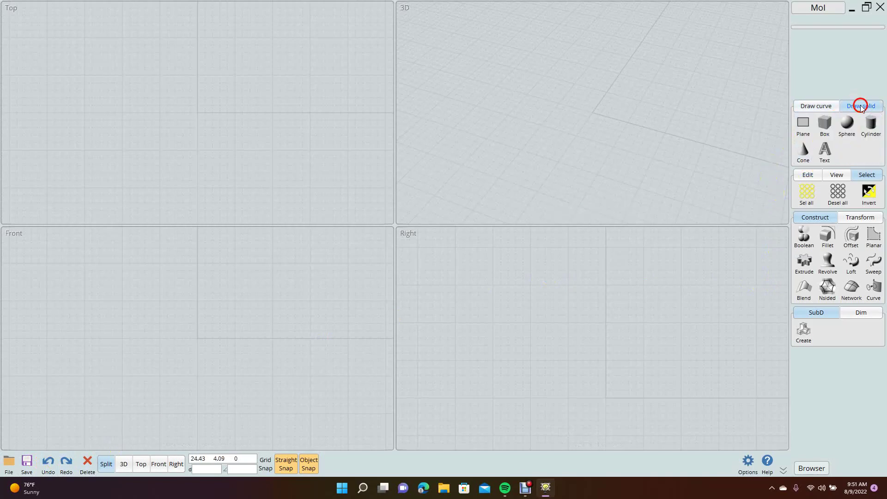
pyautogui.click(825, 106)
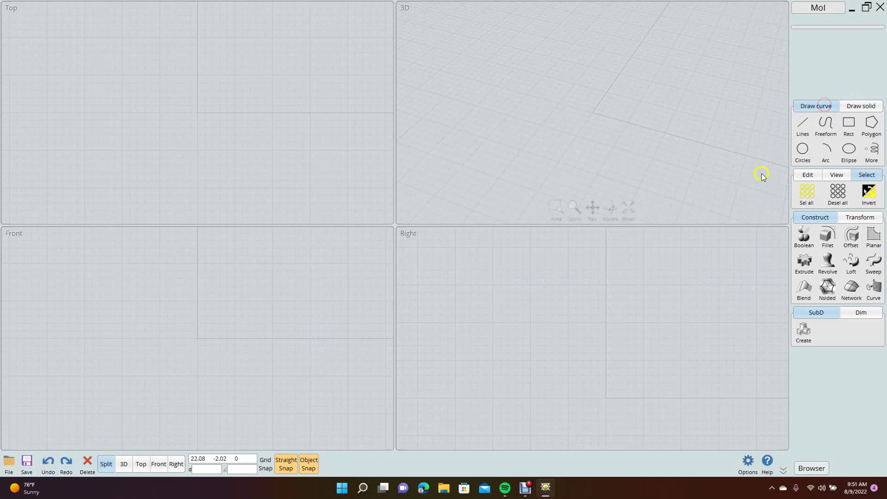
# Examine the available editing, view and selection tools, including Join, Trim, Extend, History, Display hidden lines and Invert.
pyautogui.click(809, 175)
pyautogui.click(804, 196)
pyautogui.click(825, 200)
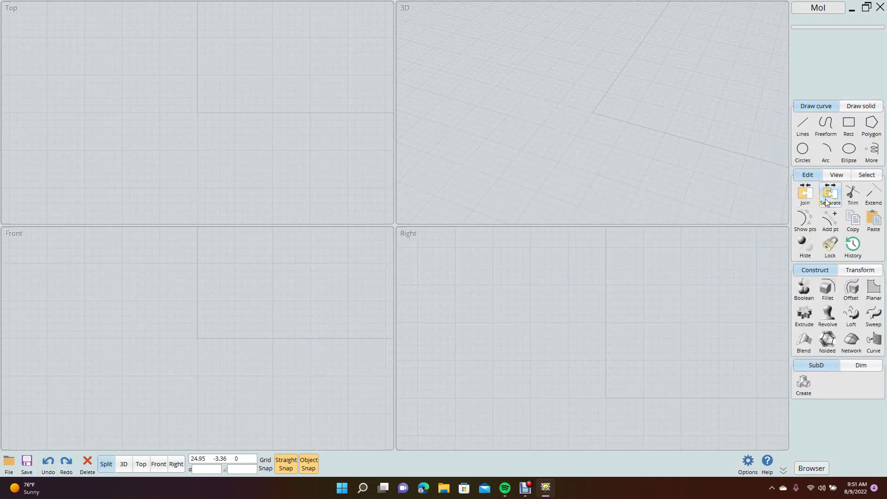
pyautogui.click(849, 203)
pyautogui.click(869, 202)
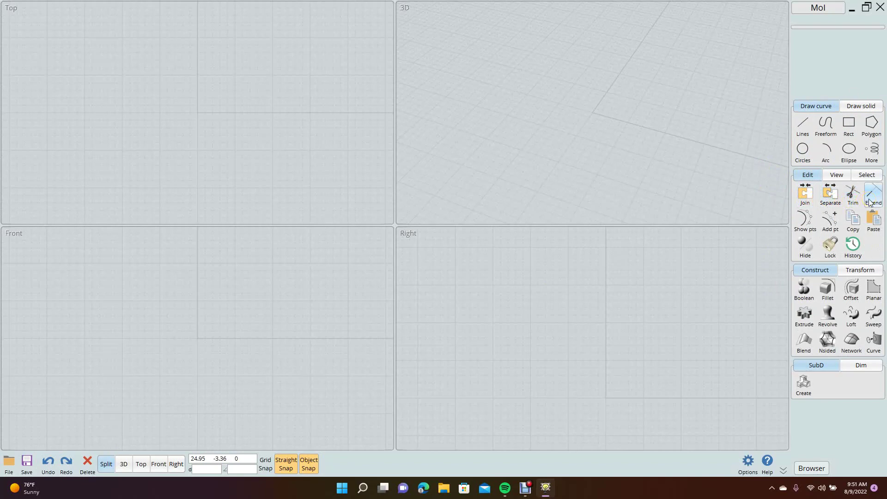
pyautogui.click(725, 224)
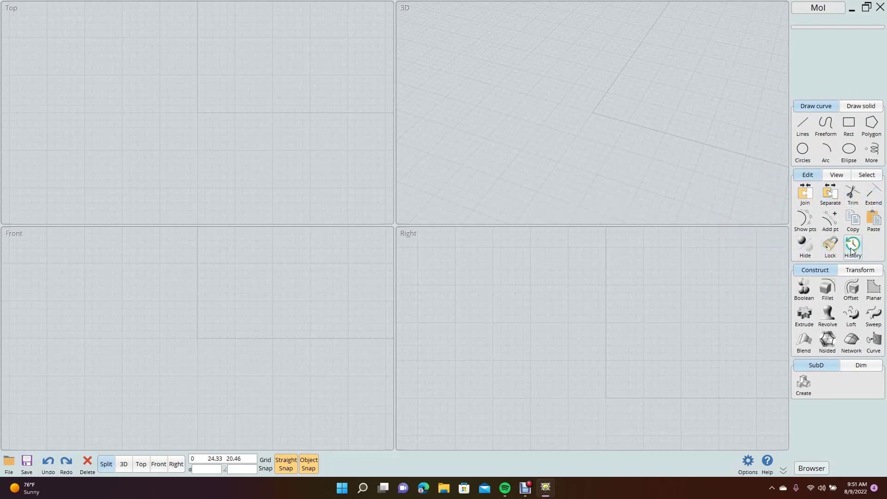
pyautogui.click(812, 252)
pyautogui.click(840, 176)
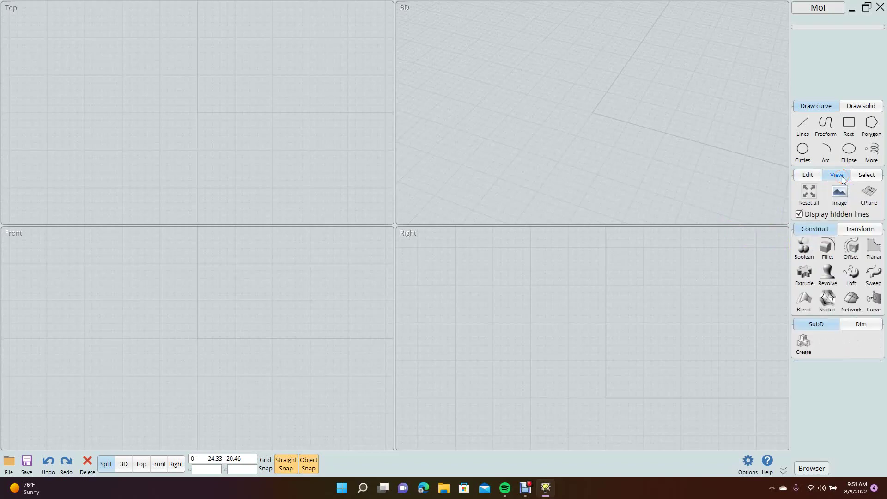
pyautogui.click(797, 217)
pyautogui.click(867, 177)
pyautogui.click(817, 202)
pyautogui.click(835, 204)
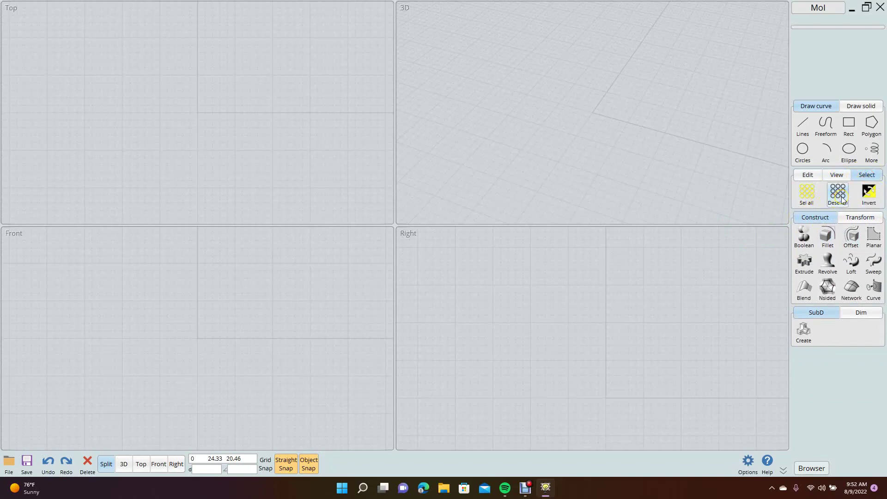
pyautogui.click(870, 198)
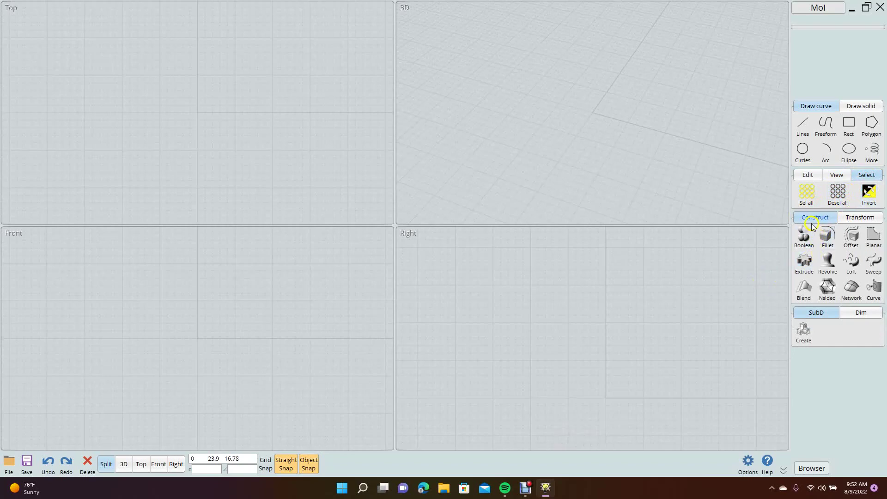
# Examine the Construct tools and the Transform tools such as Copy, Mirror, Array and Align.
pyautogui.click(806, 237)
pyautogui.click(873, 244)
pyautogui.click(830, 273)
pyautogui.click(804, 298)
pyautogui.click(860, 218)
pyautogui.click(830, 241)
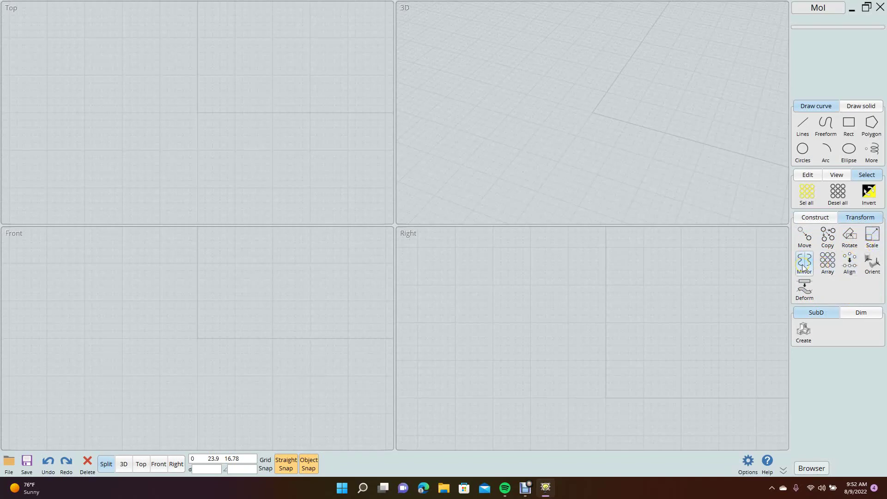
pyautogui.click(827, 269)
pyautogui.click(852, 269)
pyautogui.click(633, 174)
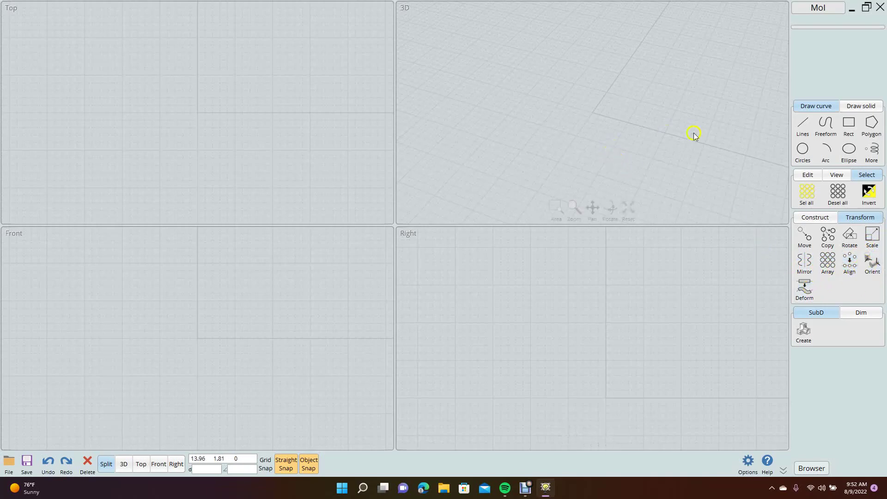
pyautogui.click(676, 163)
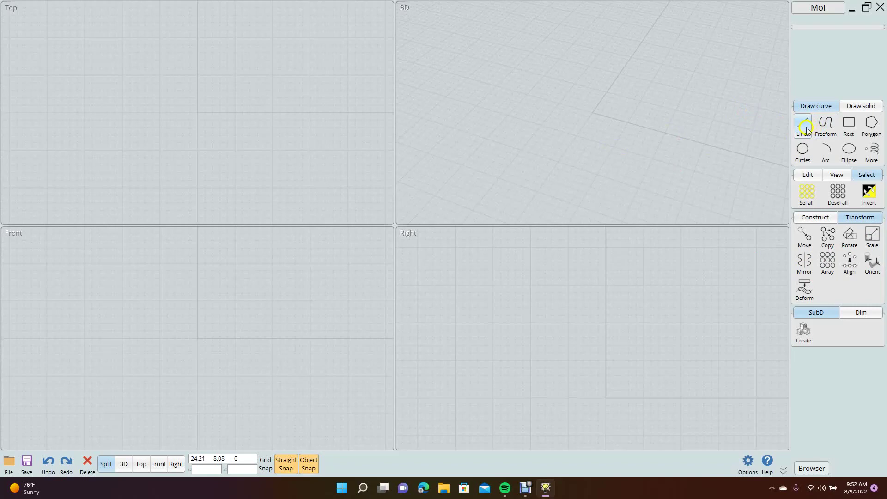
# Draw an S-shaped control-point curve about 9.25 by 19.67 units in the Top view, starting and ending on the vertical axis.
pyautogui.click(825, 124)
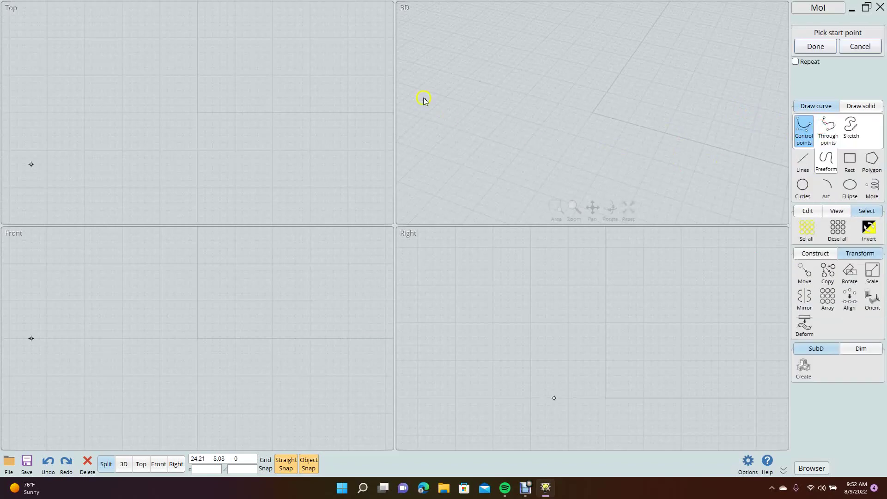
pyautogui.click(198, 48)
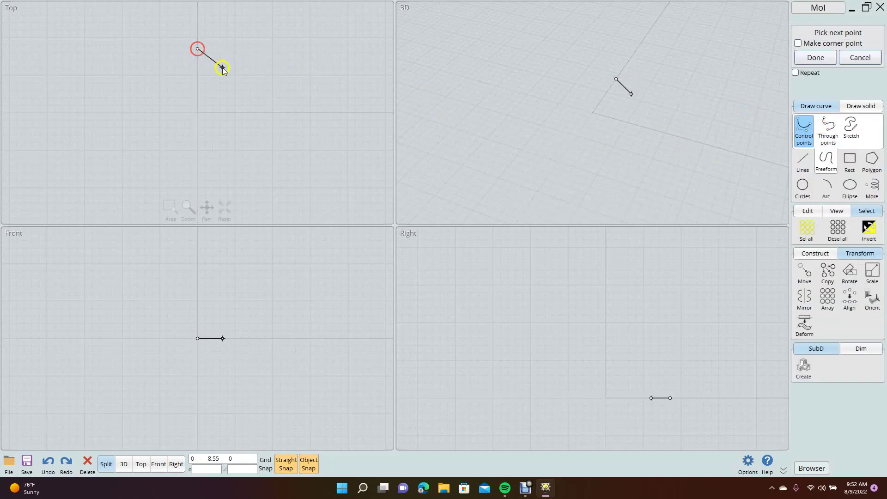
pyautogui.click(231, 82)
pyautogui.click(237, 128)
pyautogui.click(218, 160)
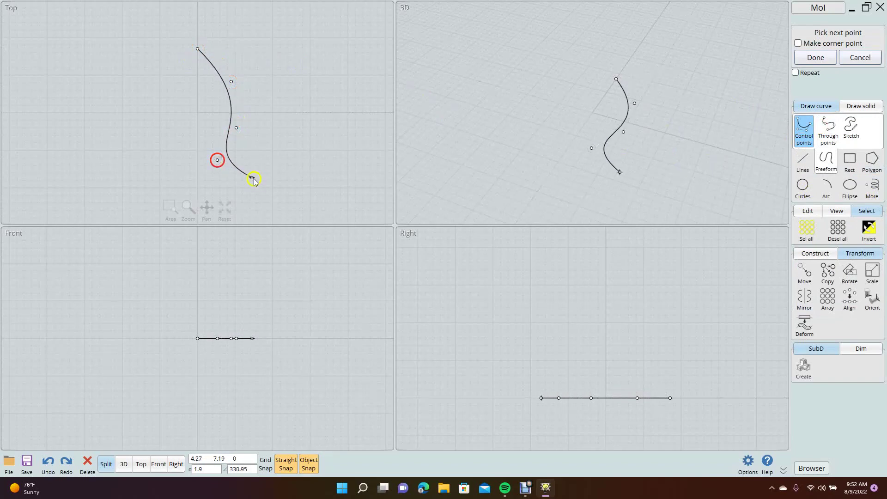
pyautogui.click(295, 191)
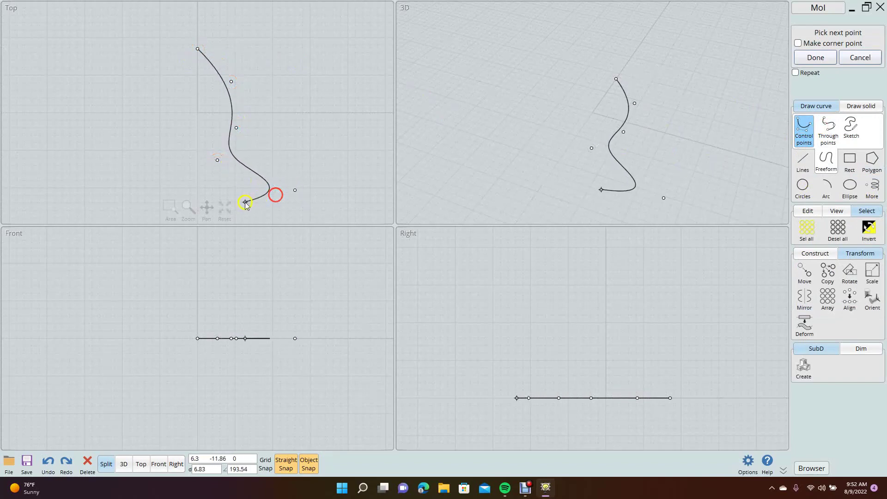
pyautogui.click(198, 197)
pyautogui.rightClick(287, 166)
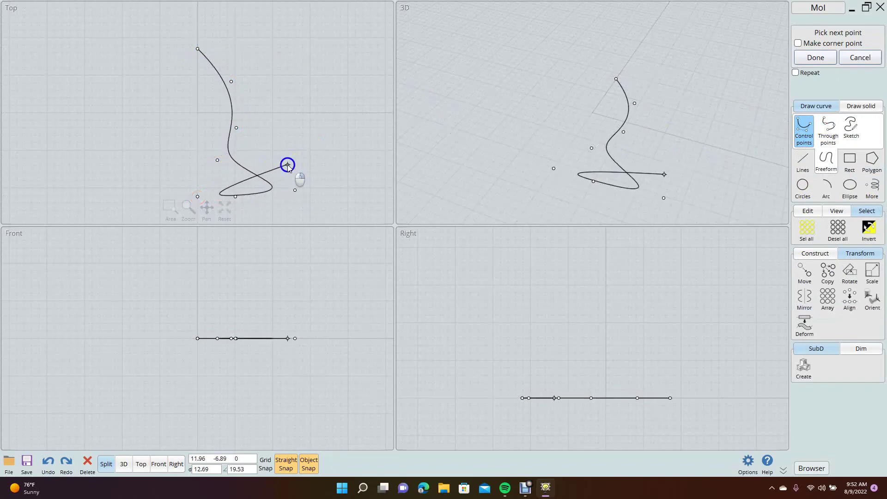
# Mirror the curve across the vertical axis through its two endpoints, keeping the original.
pyautogui.click(808, 296)
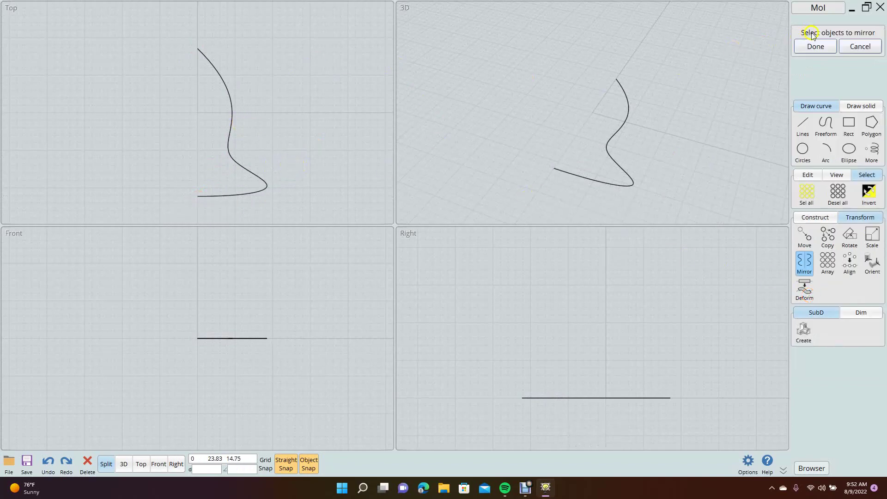
pyautogui.click(232, 123)
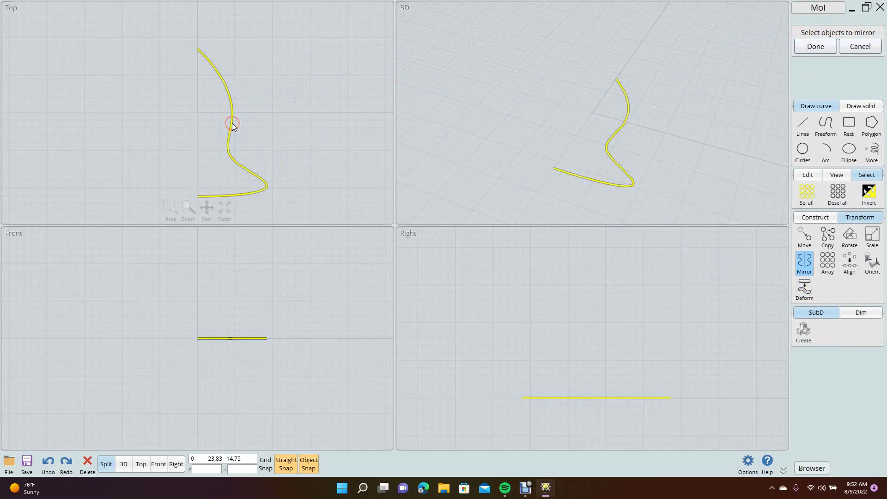
pyautogui.click(800, 49)
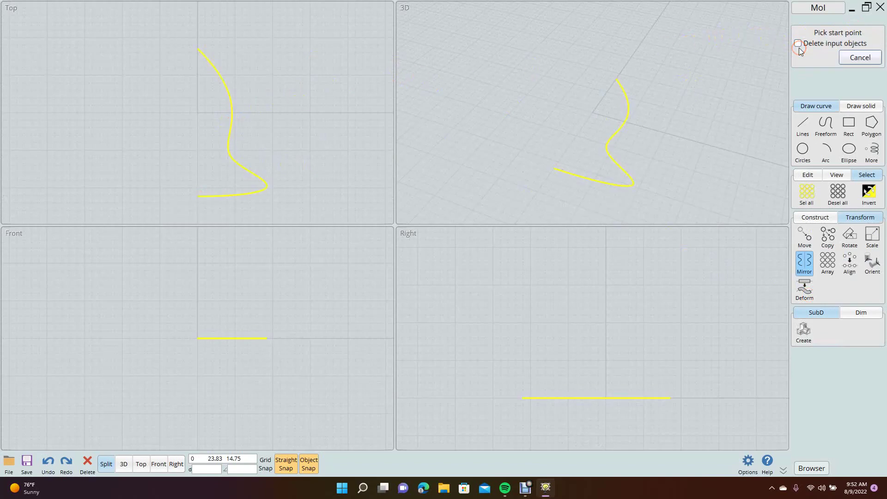
pyautogui.click(198, 197)
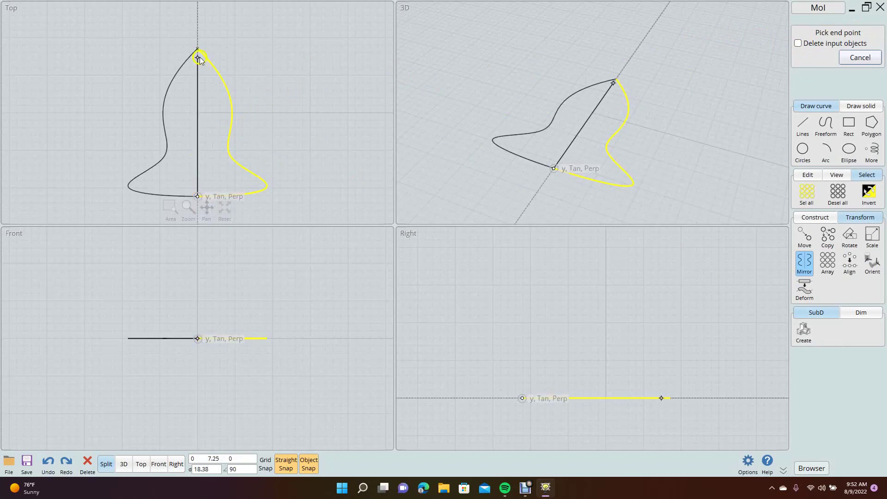
pyautogui.click(67, 153)
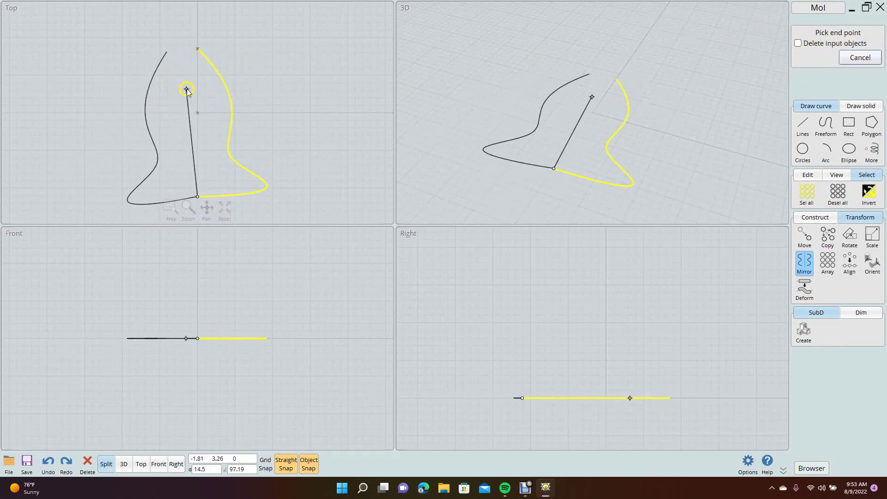
pyautogui.click(197, 91)
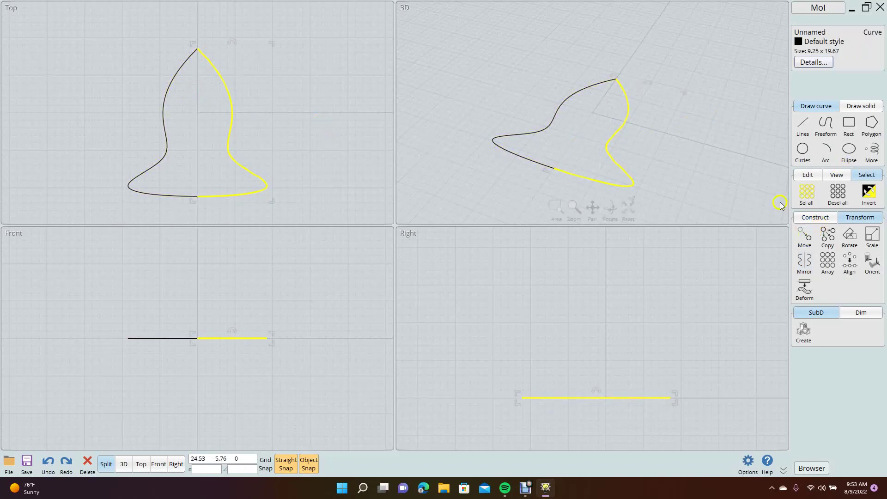
# Try to join the original curve with its mirrored half, and clear the selection.
pyautogui.click(807, 176)
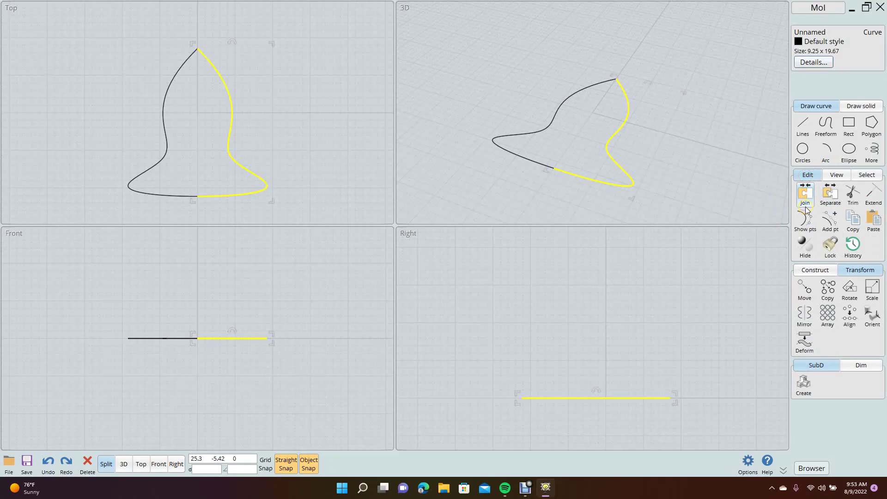
pyautogui.click(805, 197)
pyautogui.click(558, 116)
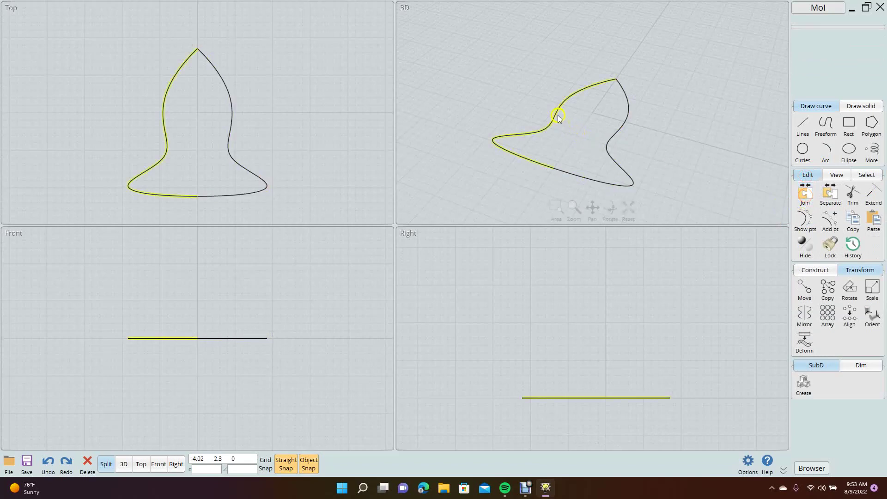
pyautogui.click(615, 135)
pyautogui.rightClick(660, 151)
pyautogui.click(766, 283)
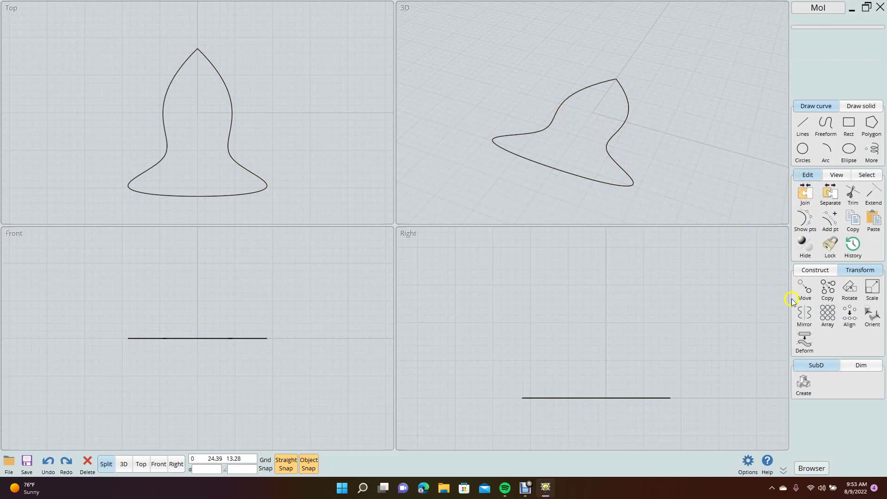
# Join the original curve and its mirrored copy into one closed outline.
pyautogui.click(807, 192)
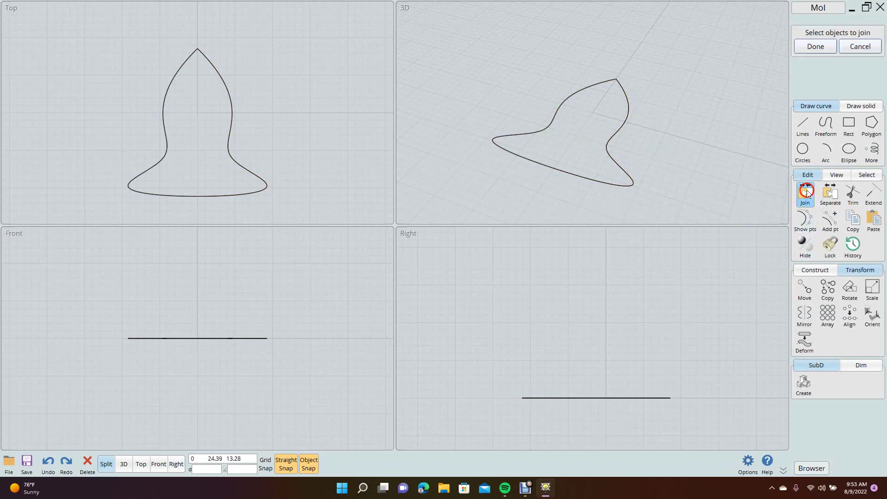
pyautogui.click(560, 103)
pyautogui.click(622, 134)
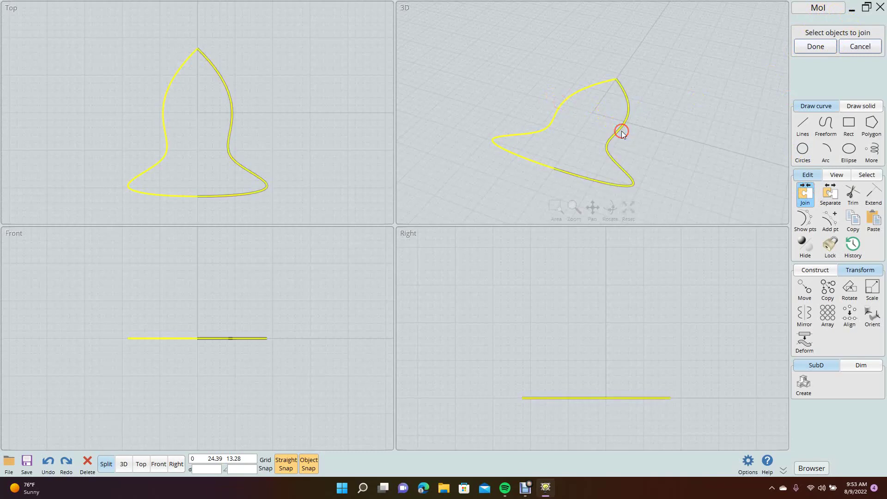
pyautogui.click(814, 48)
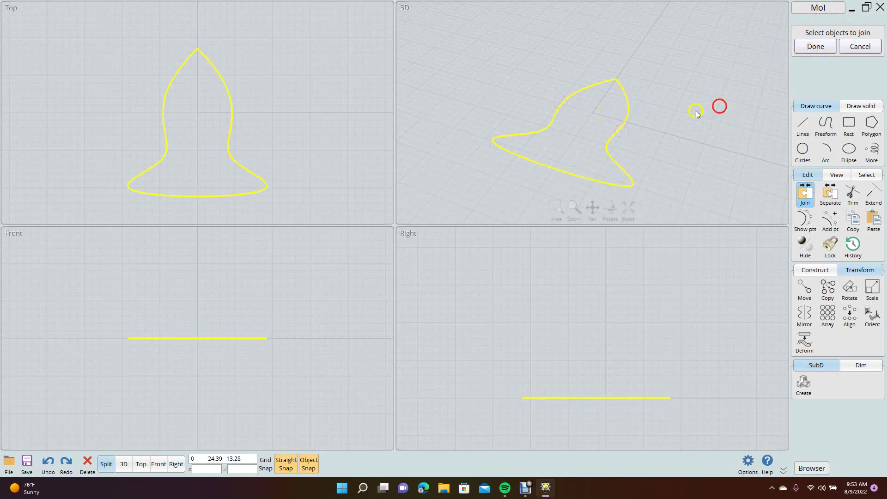
# Extrude the closed outline upward a little over 6 units with capped ends, and clear the selection.
pyautogui.click(624, 123)
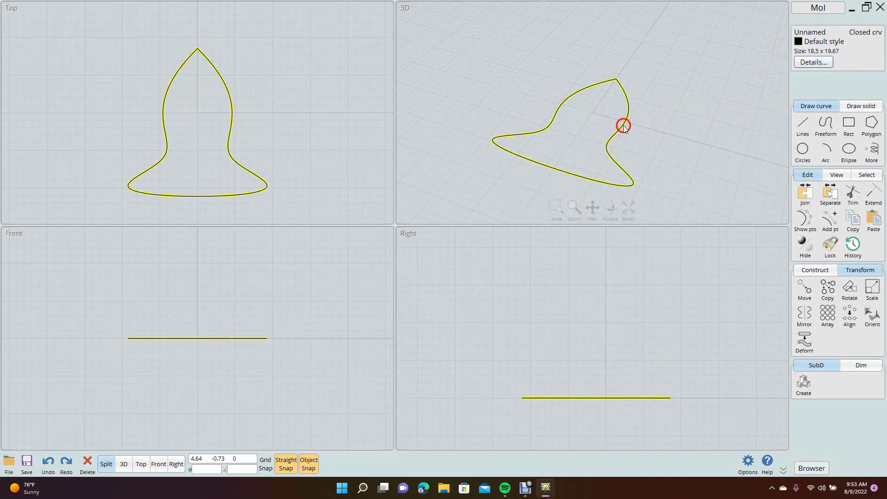
pyautogui.click(810, 270)
pyautogui.click(804, 316)
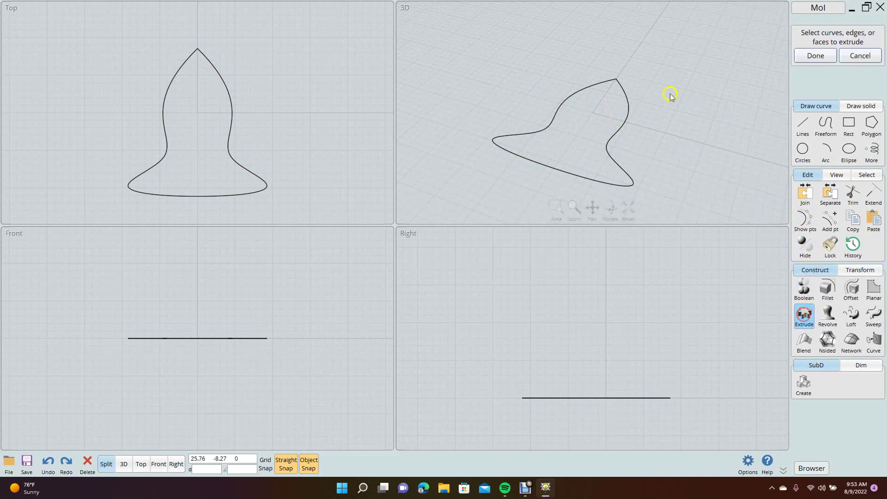
pyautogui.click(612, 136)
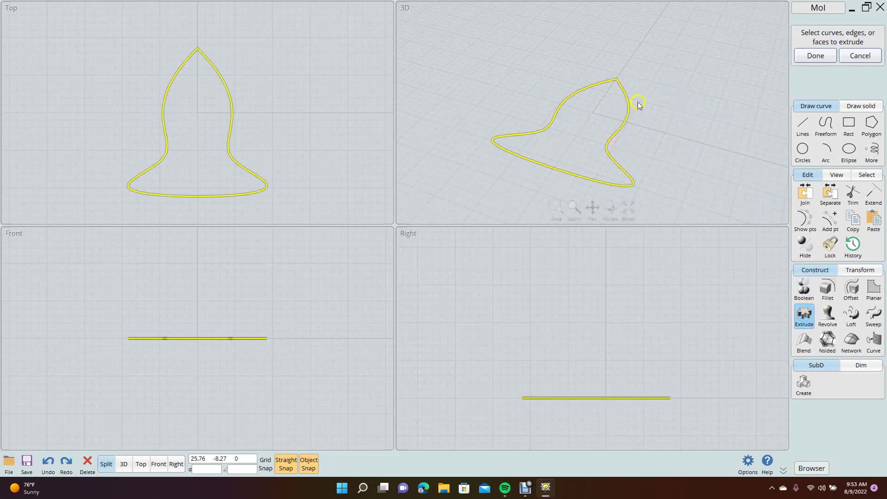
pyautogui.click(809, 58)
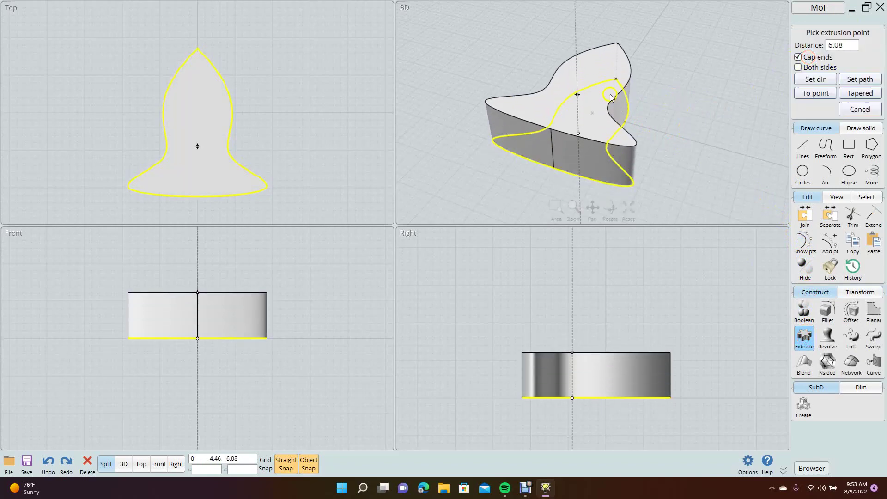
pyautogui.click(610, 92)
pyautogui.click(710, 114)
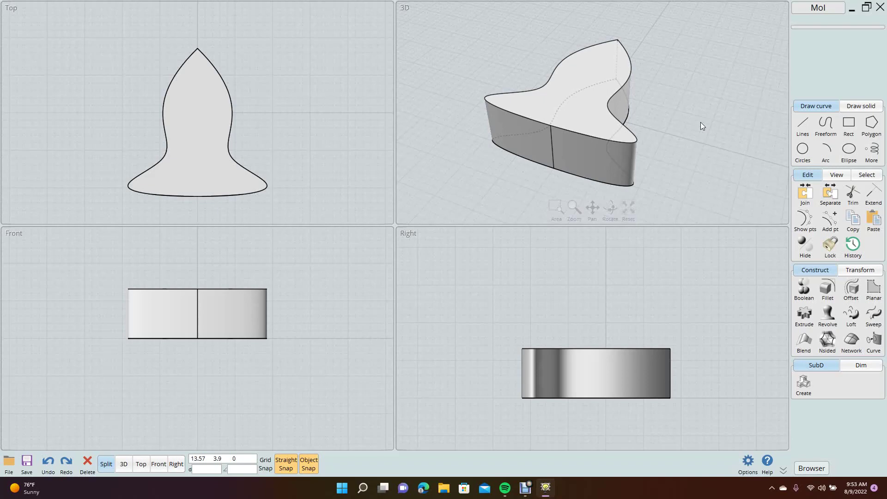
# Examine the extruded solid's faces and edges, and view it from another angle in the full-size 3D view.
pyautogui.click(545, 133)
pyautogui.click(544, 132)
pyautogui.click(576, 68)
pyautogui.click(579, 77)
pyautogui.click(701, 144)
pyautogui.moveTo(724, 218)
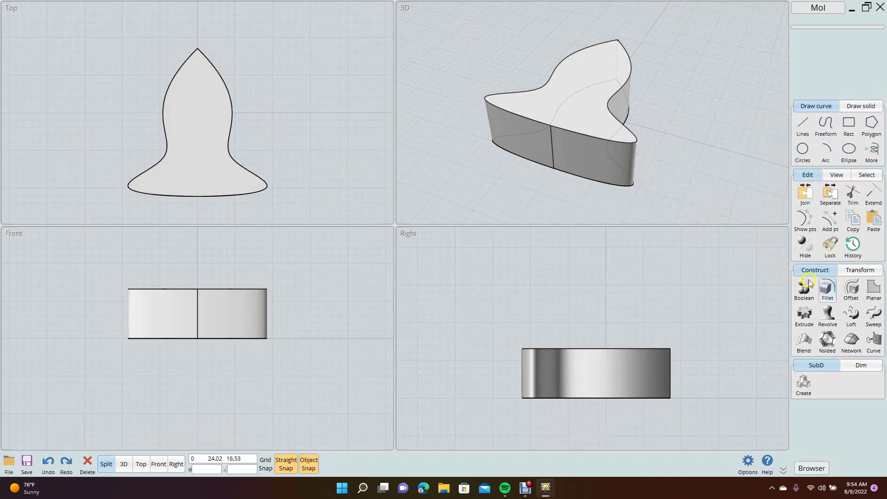
pyautogui.moveTo(749, 291)
pyautogui.click(124, 464)
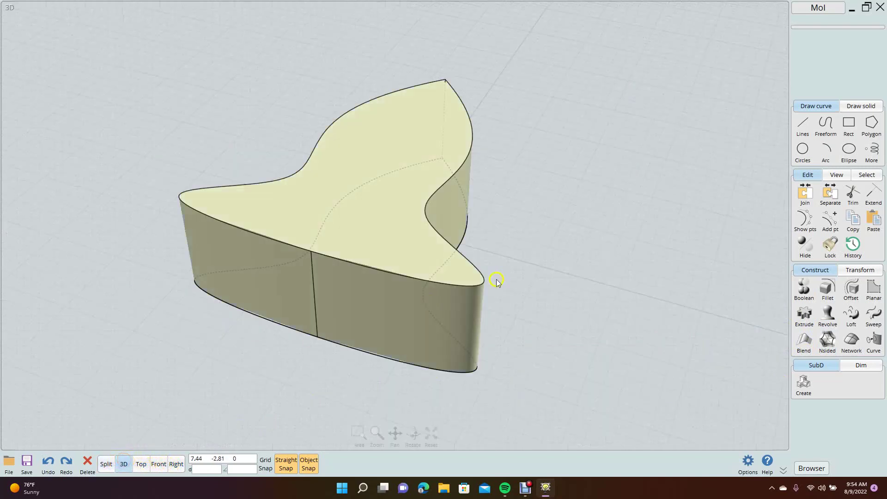
pyautogui.moveTo(578, 217); pyautogui.dragTo(538, 205, button='right')
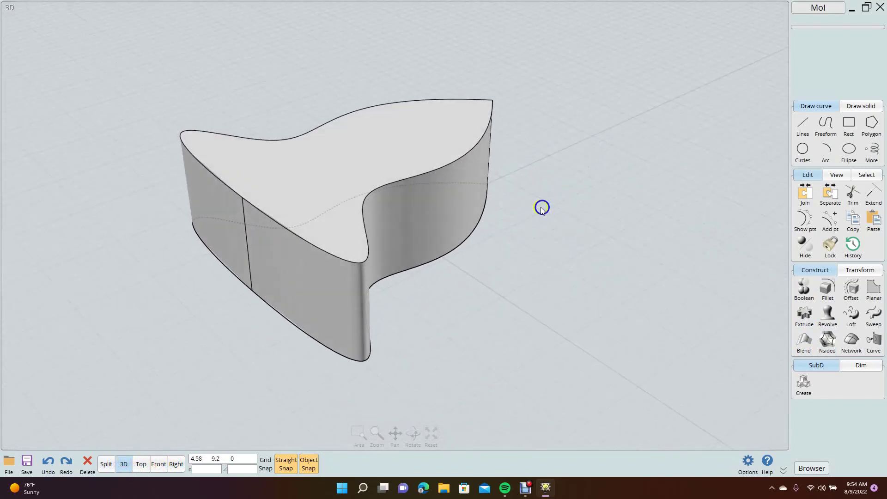
pyautogui.click(27, 461)
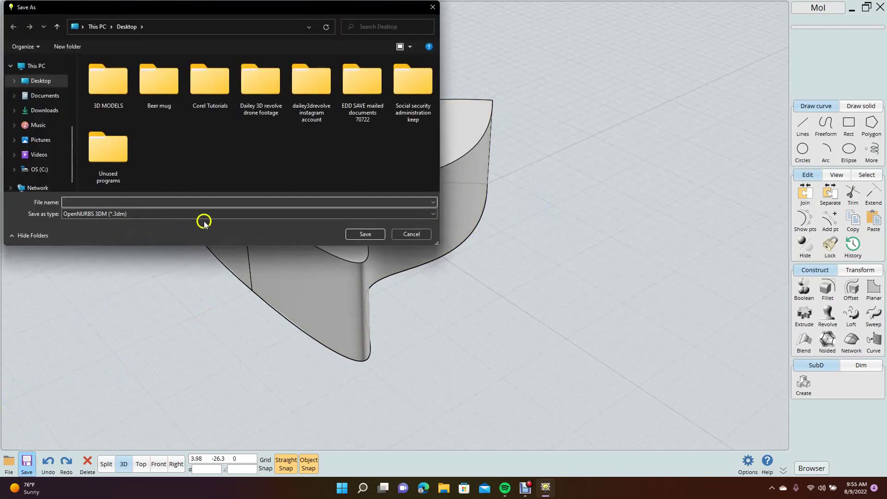
pyautogui.click(422, 234)
pyautogui.click(24, 488)
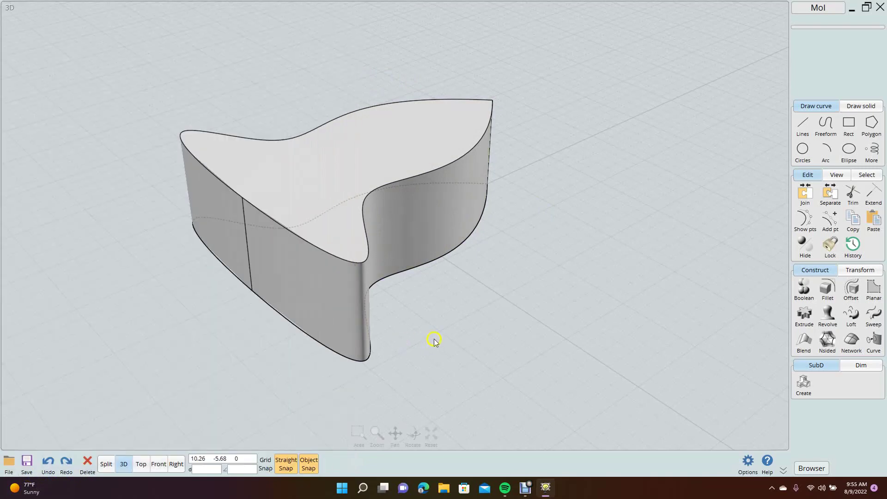
pyautogui.click(432, 338)
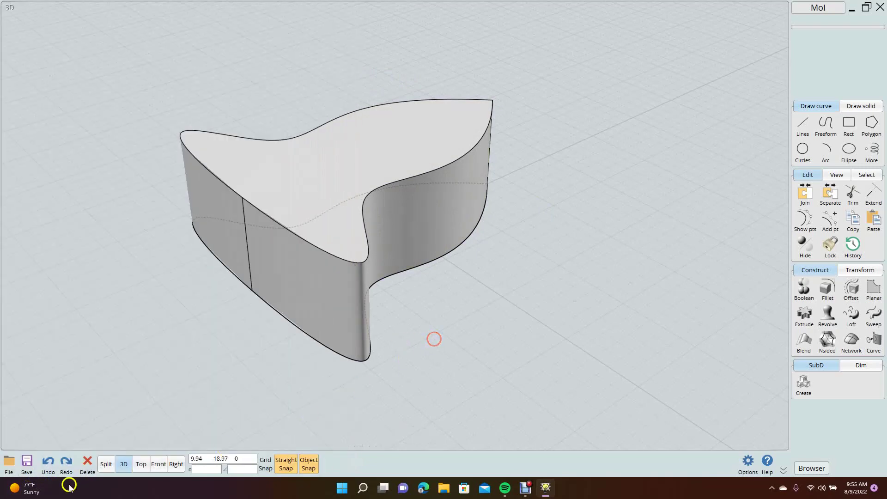
# Start saving the model under a new name, review the available formats, and set the file type to STL (*.stl).
pyautogui.click(8, 462)
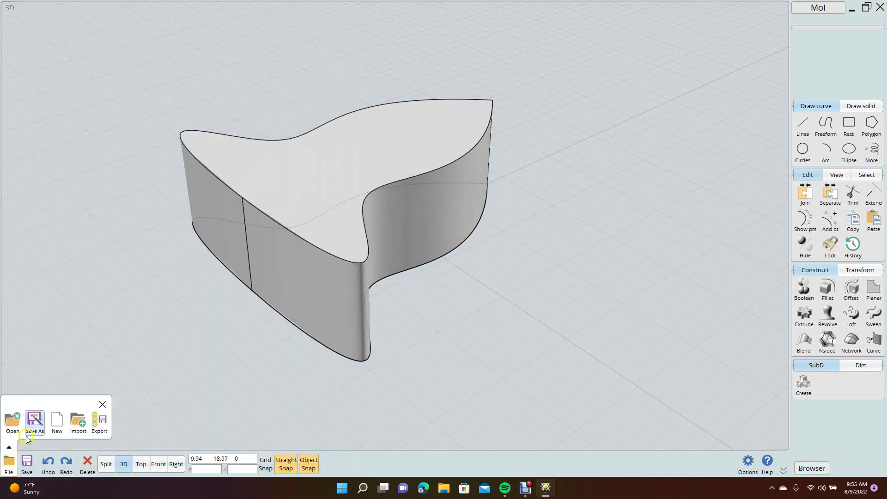
pyautogui.click(34, 421)
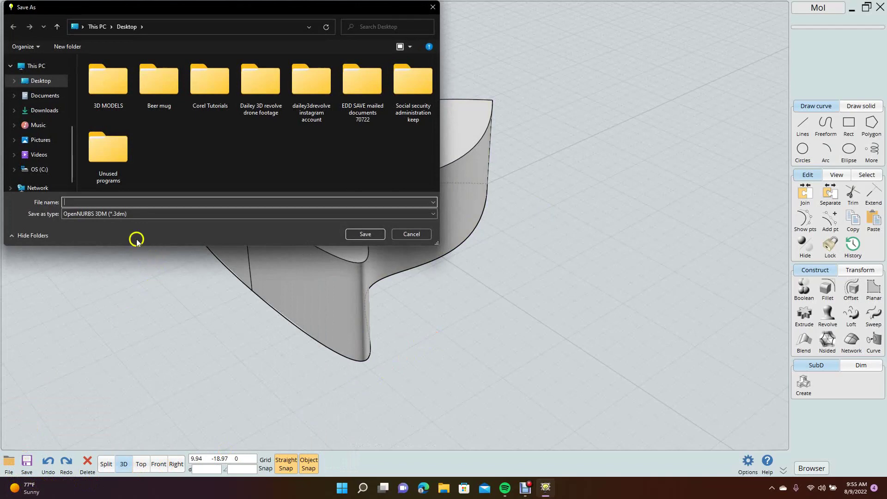
pyautogui.click(153, 215)
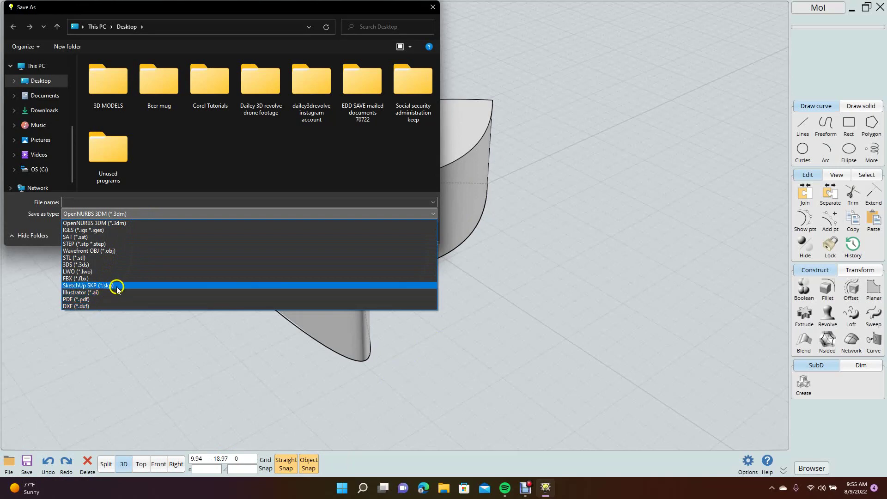
pyautogui.moveTo(104, 280); pyautogui.dragTo(85, 241)
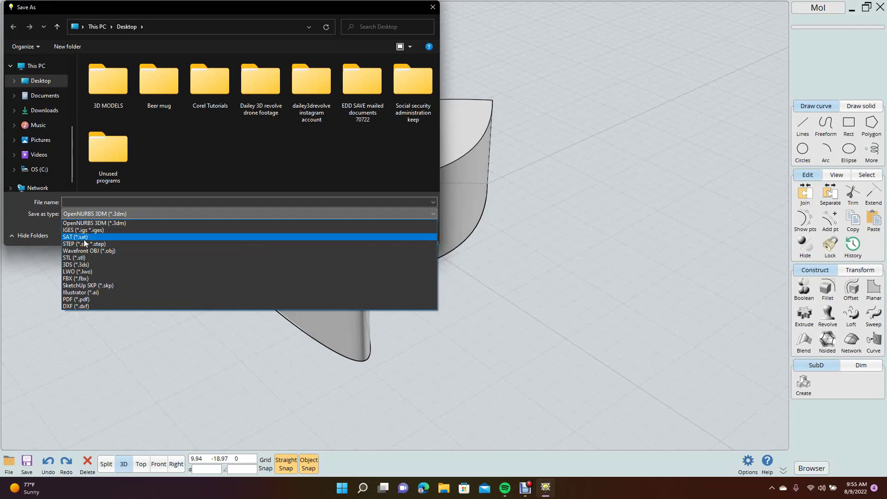
pyautogui.click(91, 229)
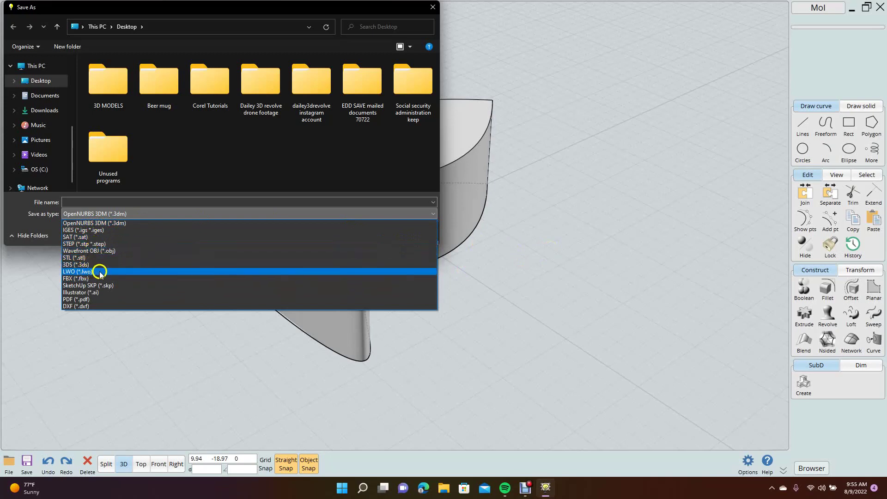
pyautogui.moveTo(99, 276); pyautogui.dragTo(85, 261)
# Name the STL file "test", with the Desktop as its destination, and proceed to the meshing options.
pyautogui.click(133, 202)
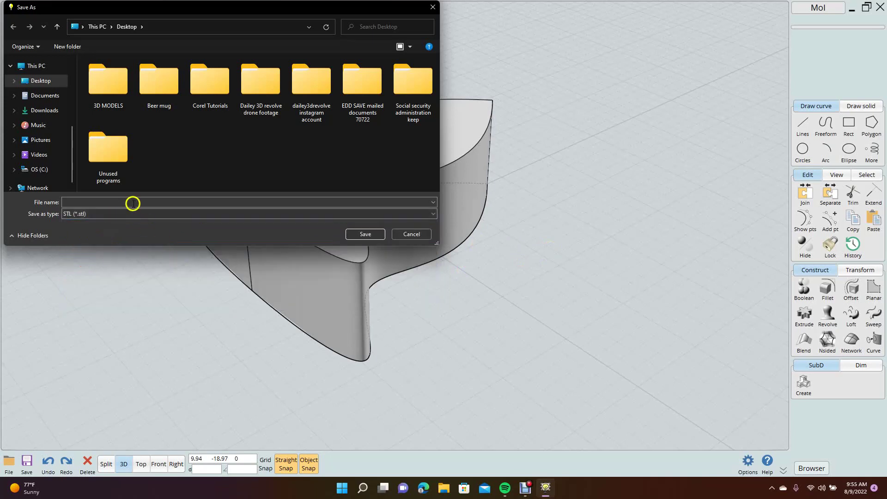
pyautogui.click(44, 82)
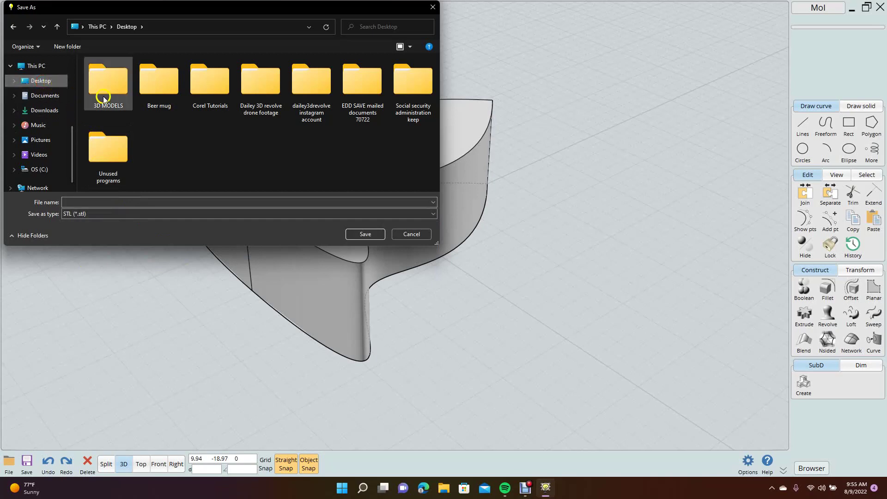
pyautogui.click(365, 235)
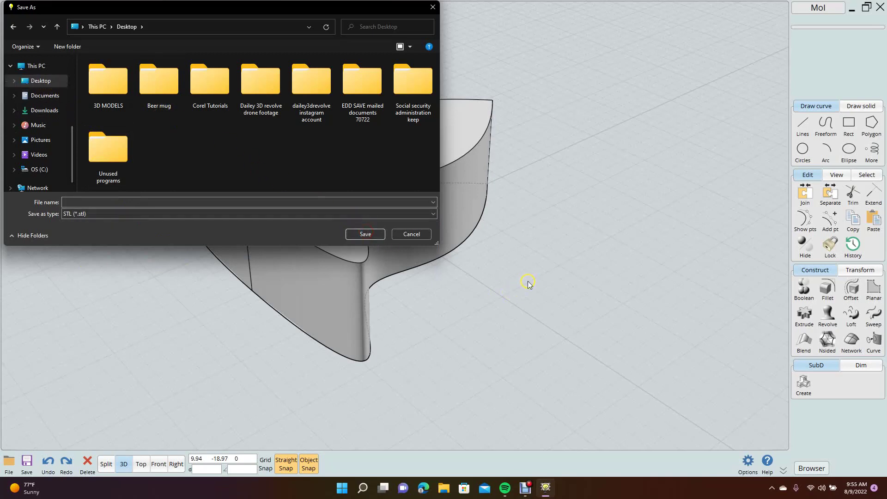
pyautogui.click(364, 234)
pyautogui.click(74, 202)
pyautogui.write('test')
pyautogui.click(365, 234)
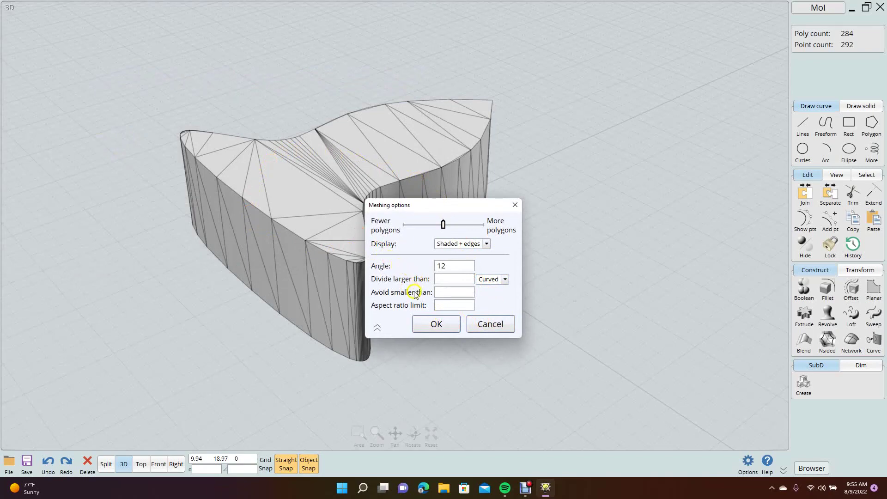
# Collapse the advanced meshing options, try fewer and more polygons on the solid's mesh preview, and cancel the STL export.
pyautogui.click(377, 328)
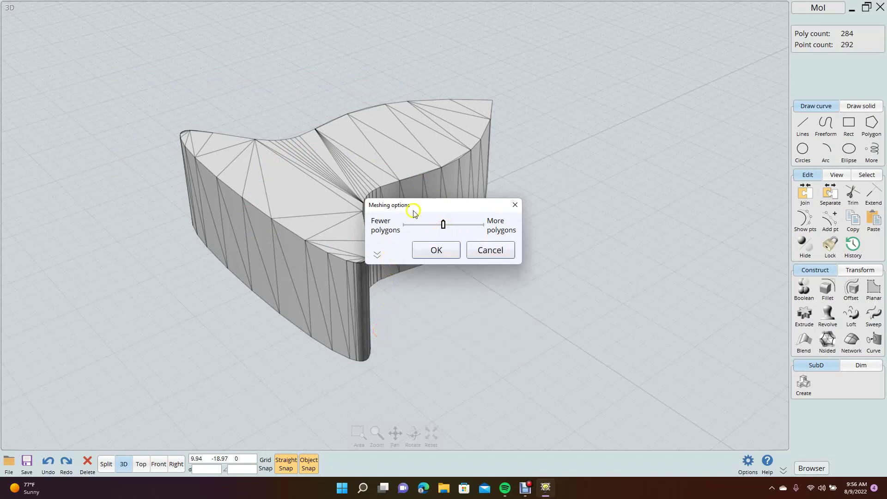
pyautogui.moveTo(452, 205); pyautogui.dragTo(556, 226)
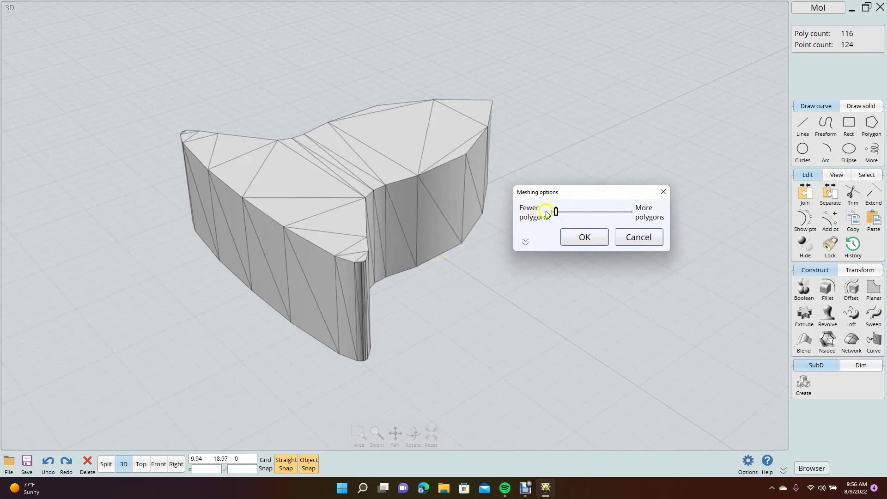
pyautogui.moveTo(556, 212); pyautogui.dragTo(627, 212)
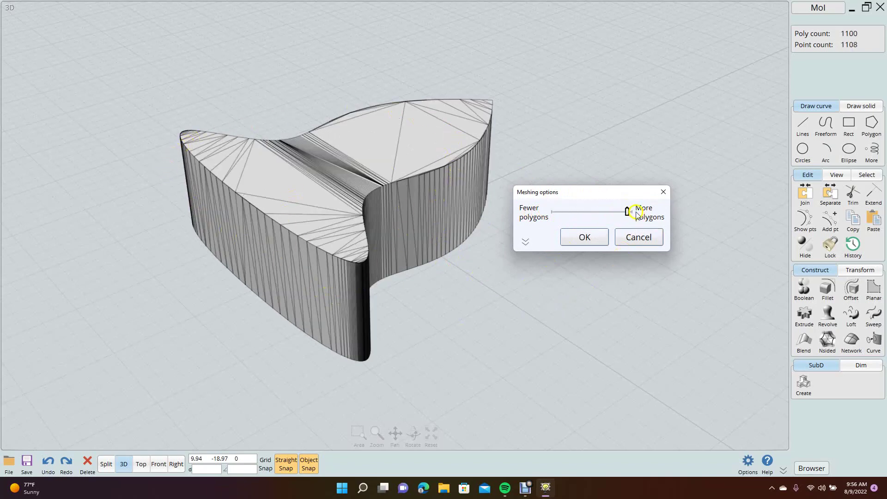
pyautogui.moveTo(627, 212); pyautogui.dragTo(582, 214)
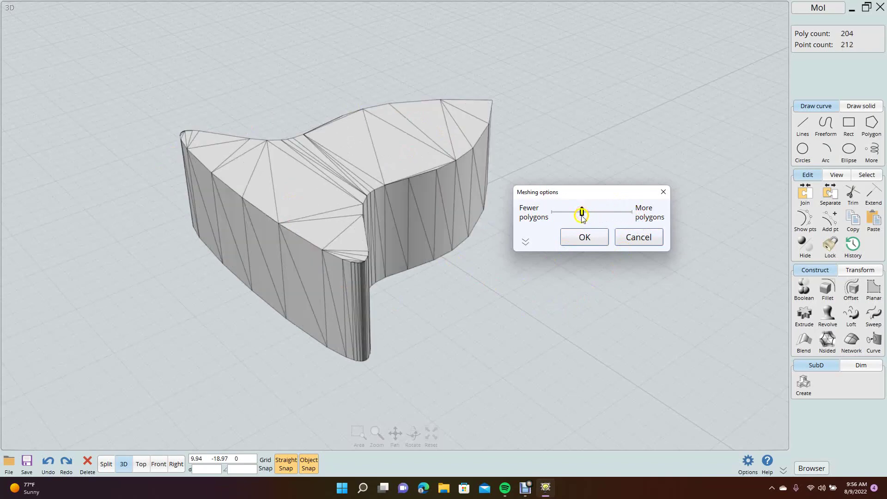
pyautogui.click(627, 238)
# Close the program, discarding the changes to the model.
pyautogui.click(881, 13)
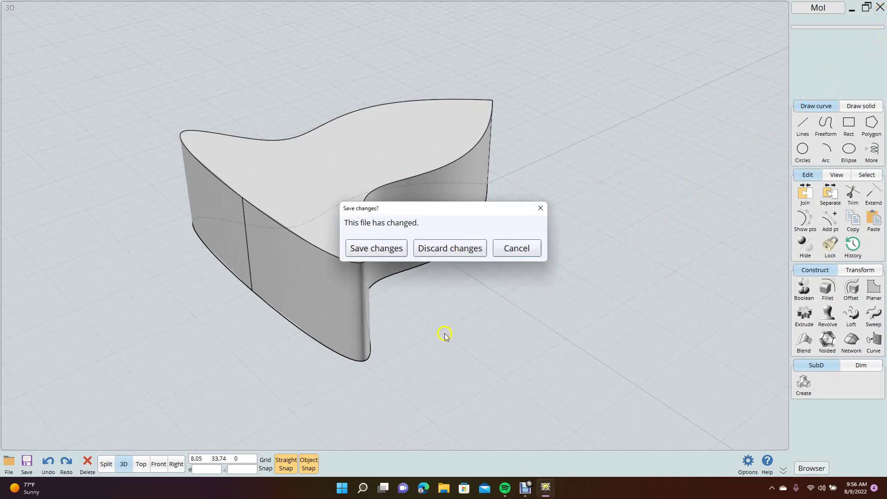
pyautogui.click(437, 254)
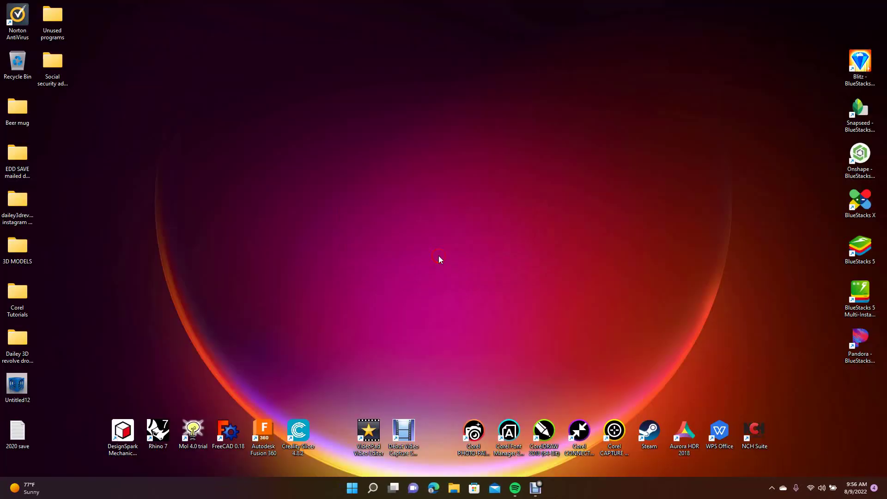